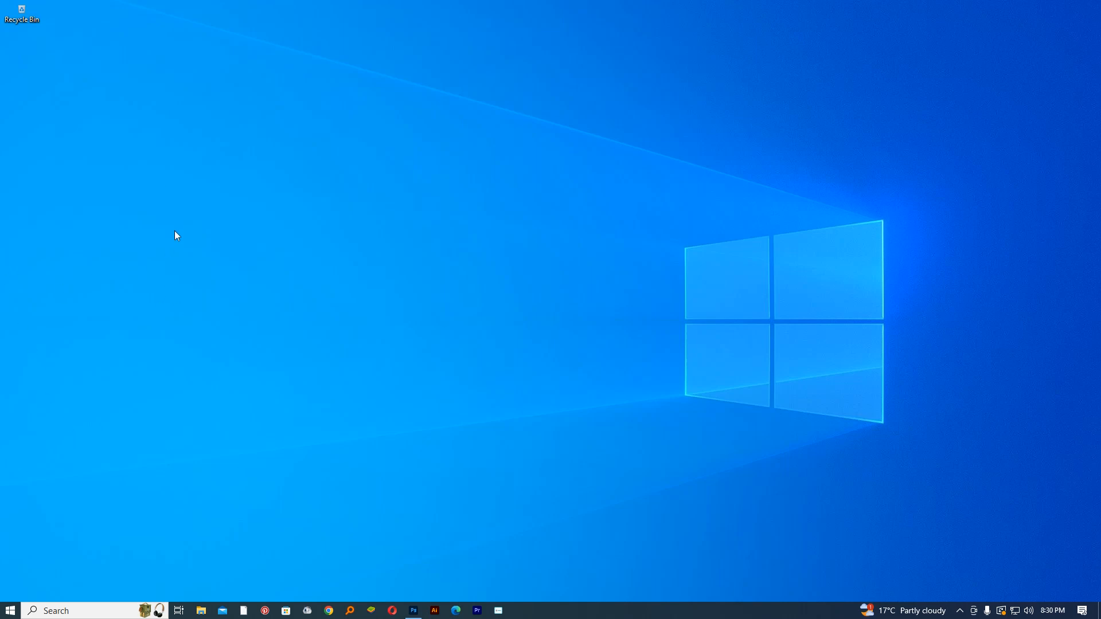
right_click(28, 8)
right_click(500, 144)
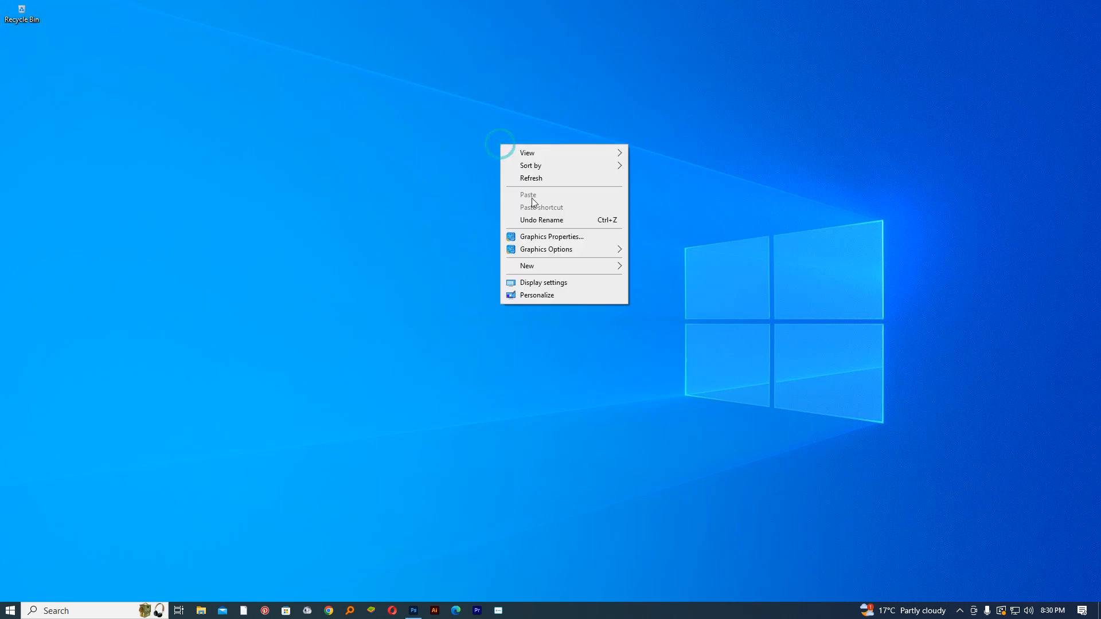
left_click(535, 177)
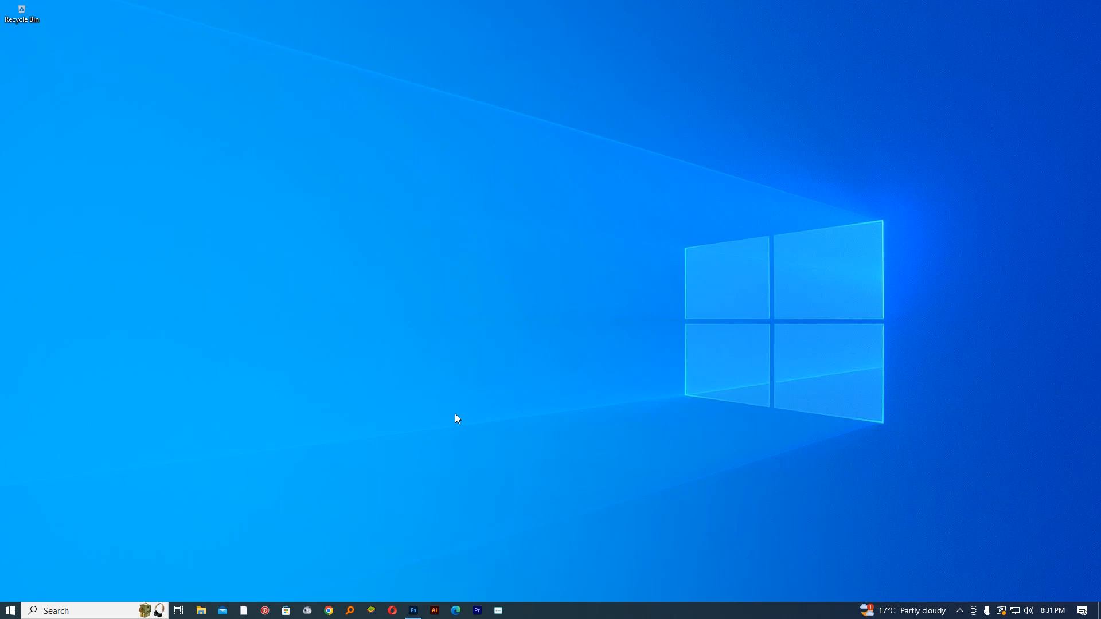
Switch to Photoshop and create a new 1667 x 1667 px document at 300 ppi with a white background
left_click(413, 610)
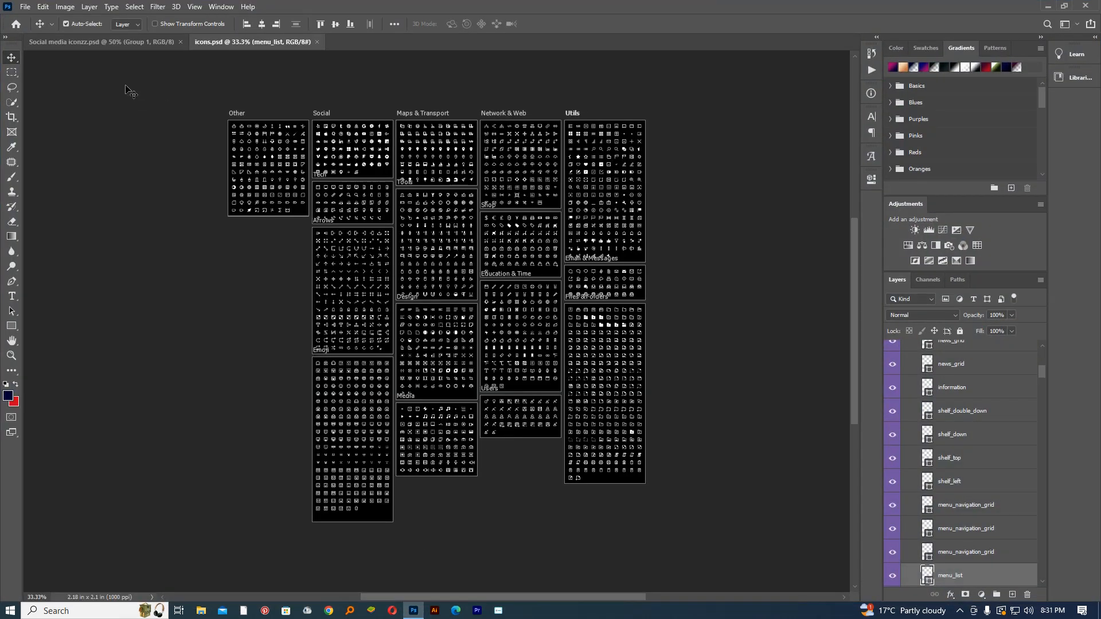
left_click(111, 38)
left_click(210, 41)
left_click(231, 43)
left_click(97, 42)
left_click(25, 7)
left_click(49, 19)
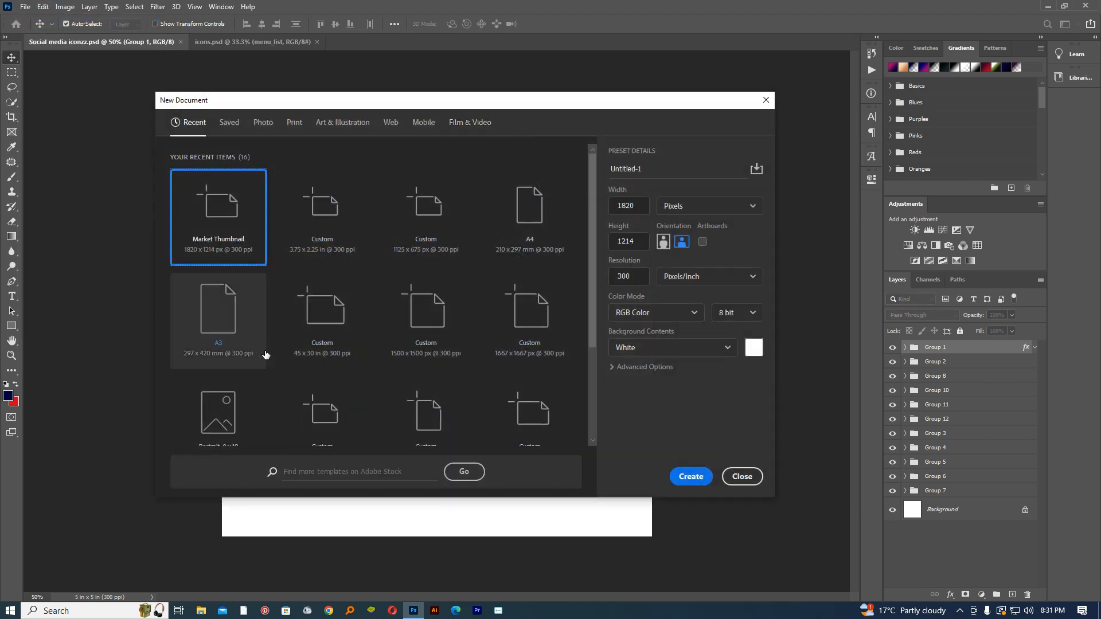
left_click(544, 333)
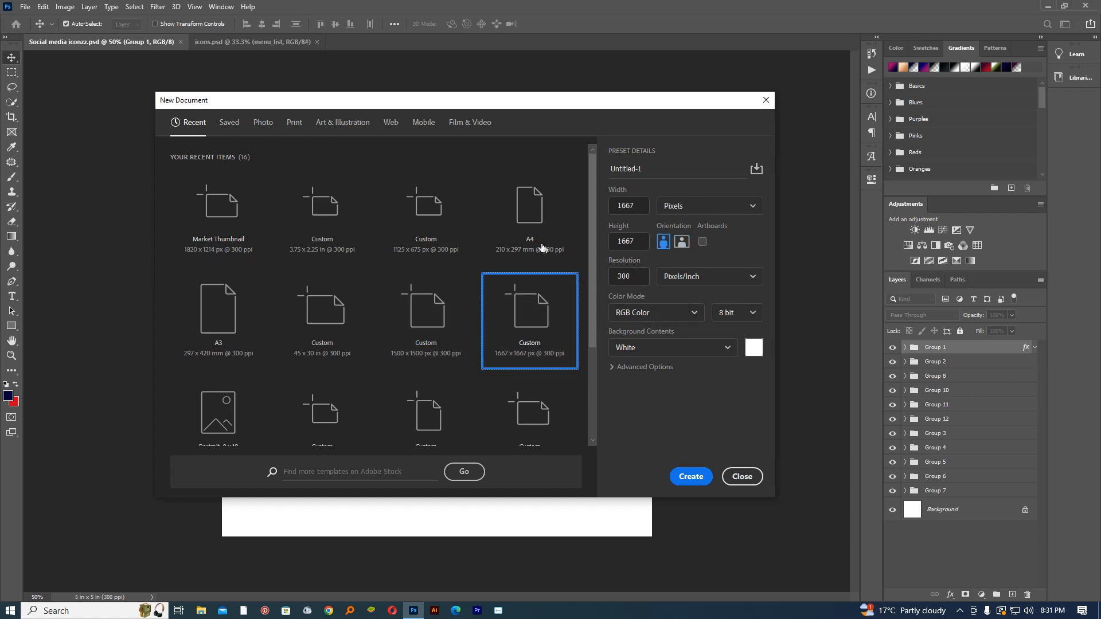
double_click(535, 316)
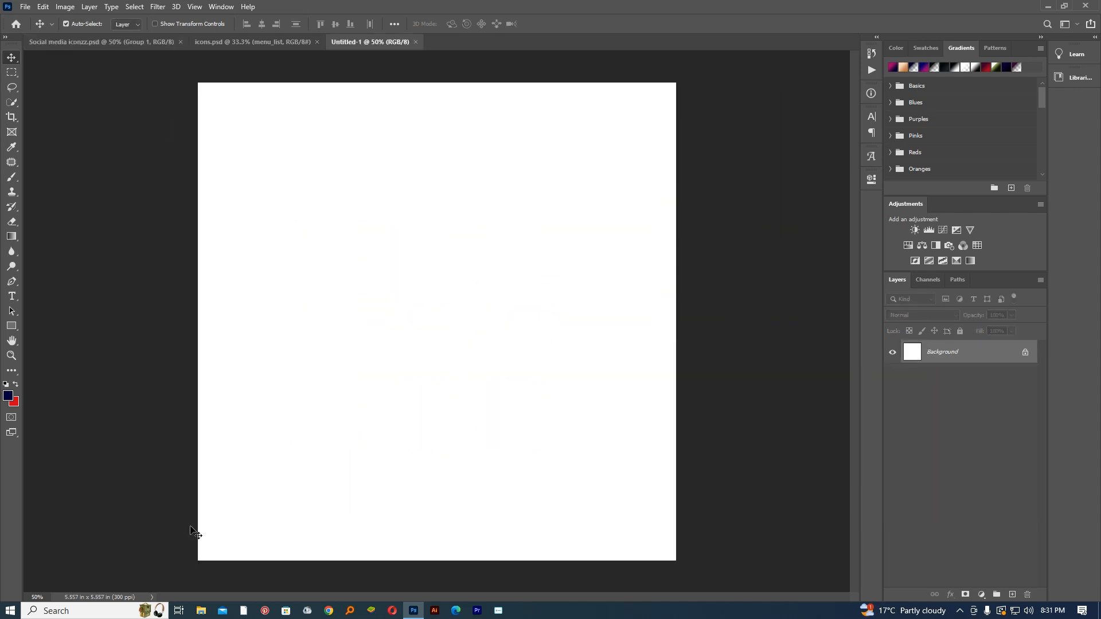
Open the BAKCGROUNDS folder on drive G in File Explorer and look through its background images
left_click(201, 610)
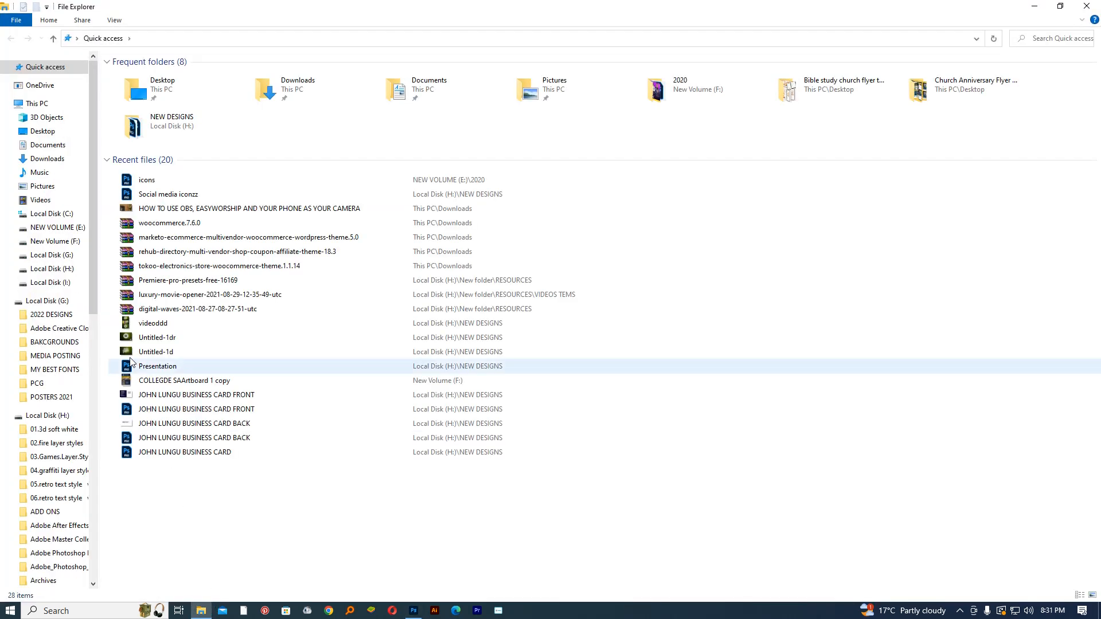
left_click(56, 343)
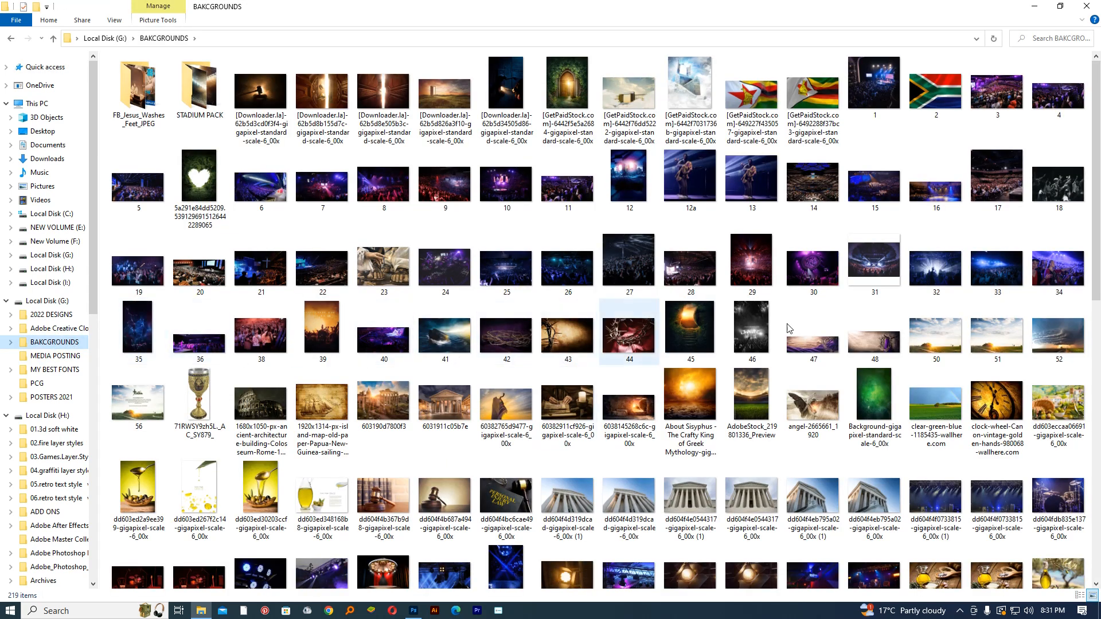
scroll(554, 311, "down", 3)
scroll(554, 311, "down", 5)
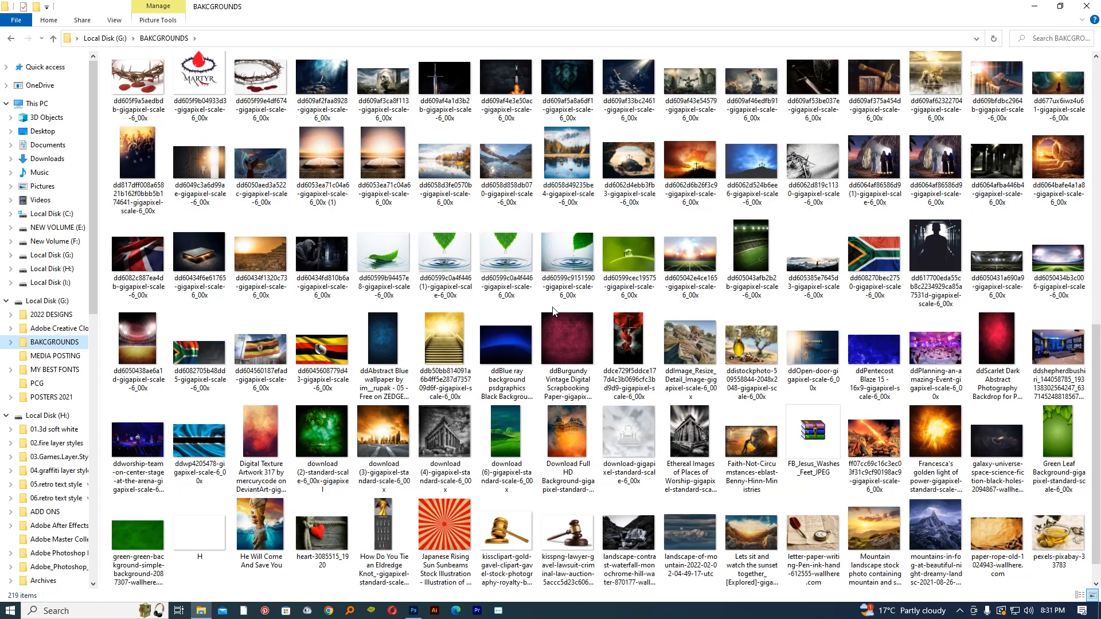
scroll(554, 311, "up", 10)
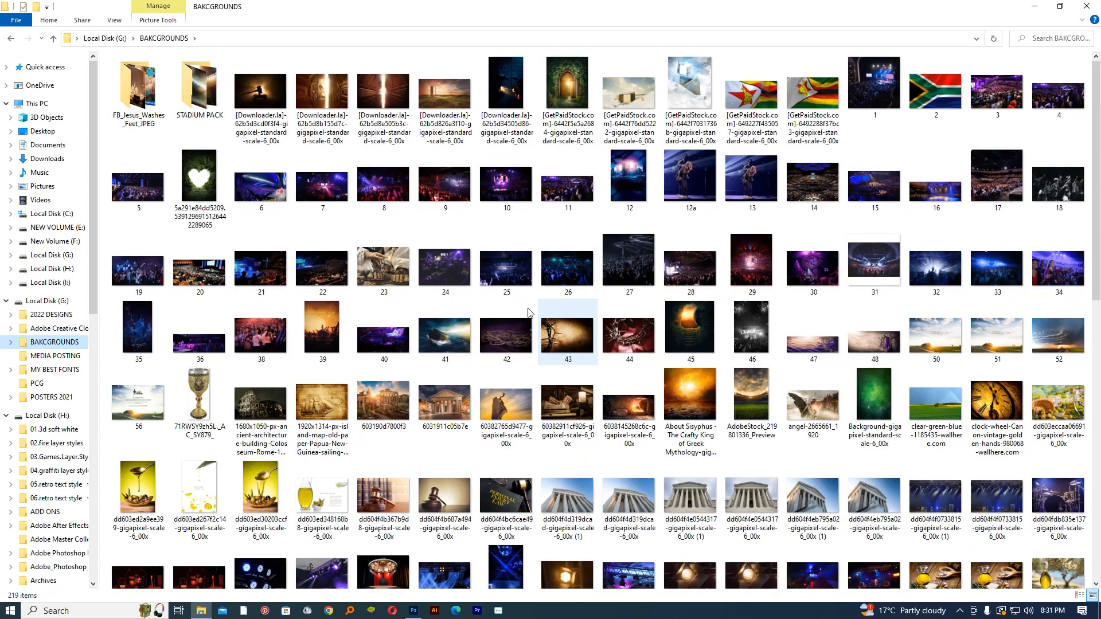
left_click(201, 275)
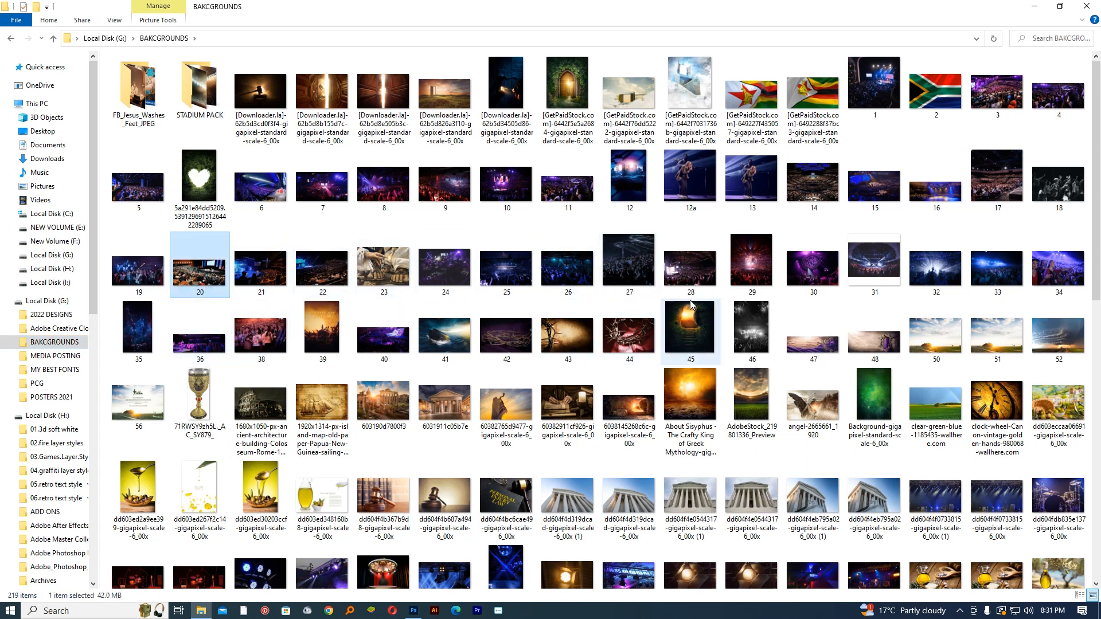
Place image 23 from the folder in the lower part of the new canvas and hide its layer
left_click_drag(378, 269, 514, 395)
left_click_drag(571, 324, 569, 424)
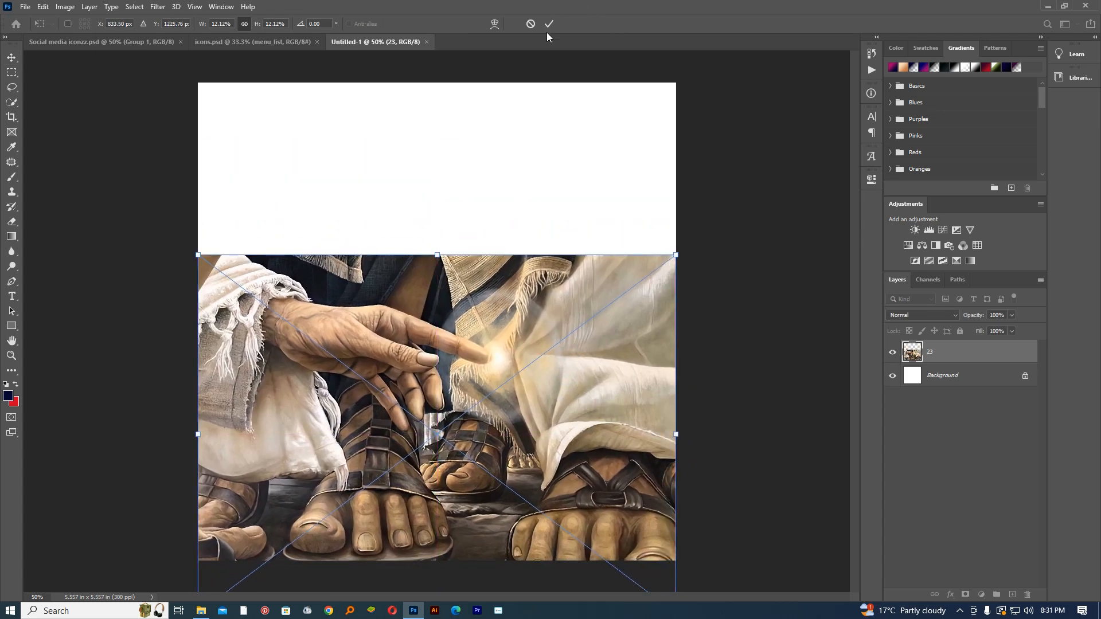
left_click(549, 24)
left_click(892, 353)
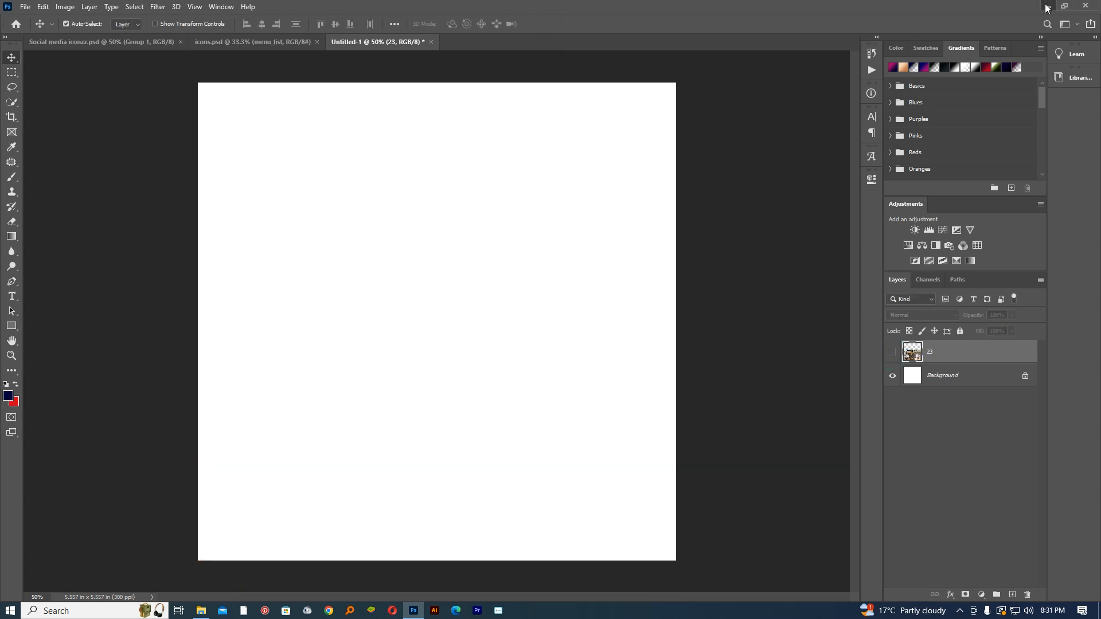
Place crowd image 3 from the backgrounds folder, aligned to the bottom edge of the canvas
left_click(1047, 8)
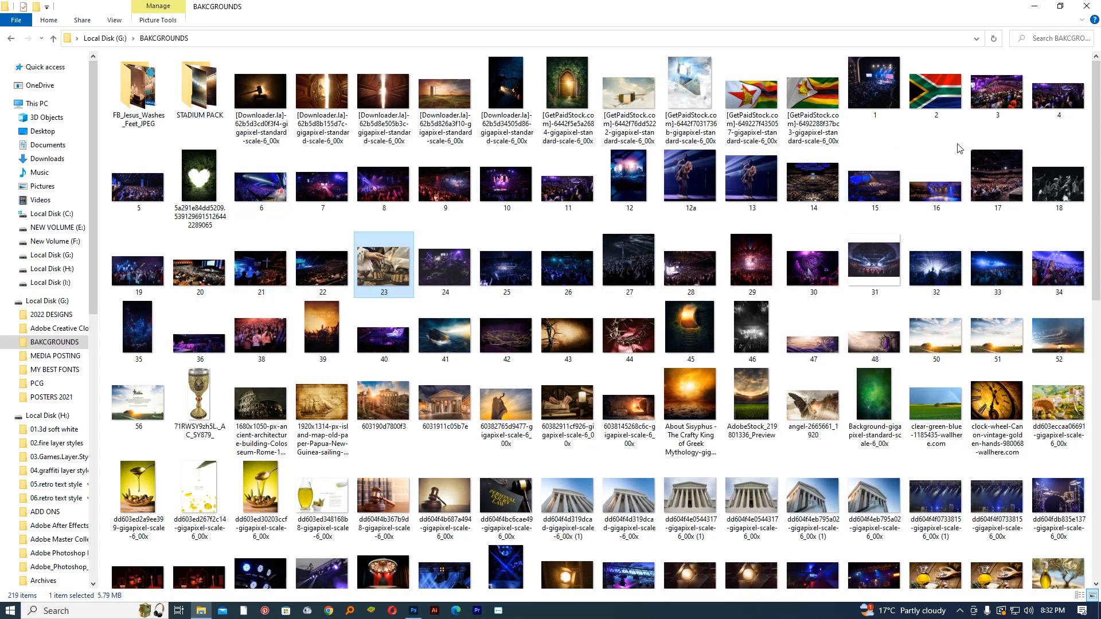
left_click_drag(997, 92, 451, 327)
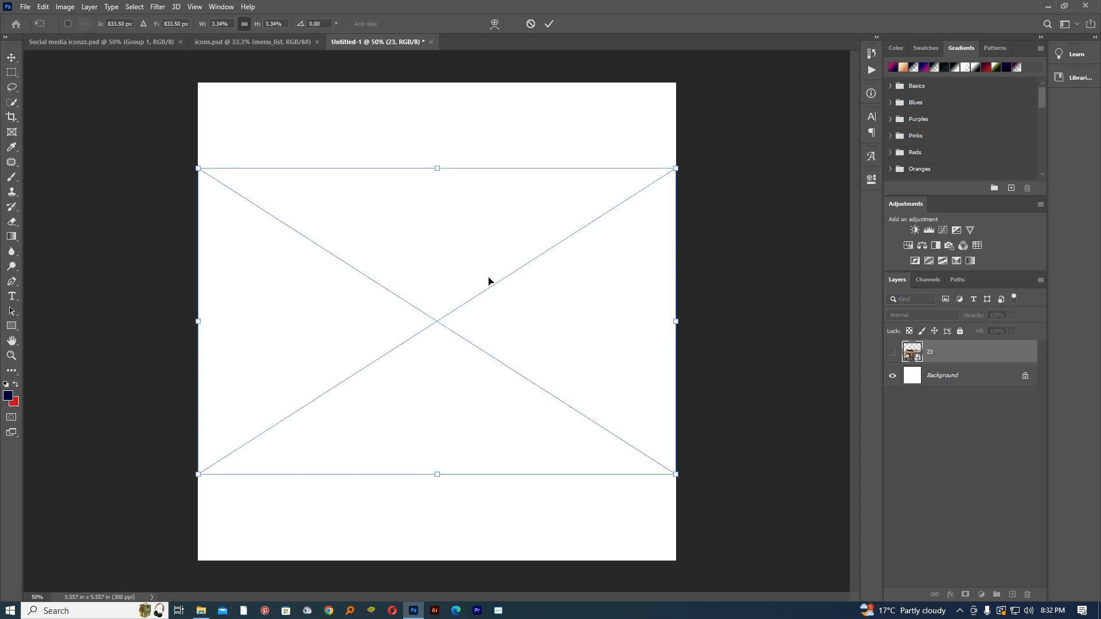
left_click_drag(582, 270, 582, 373)
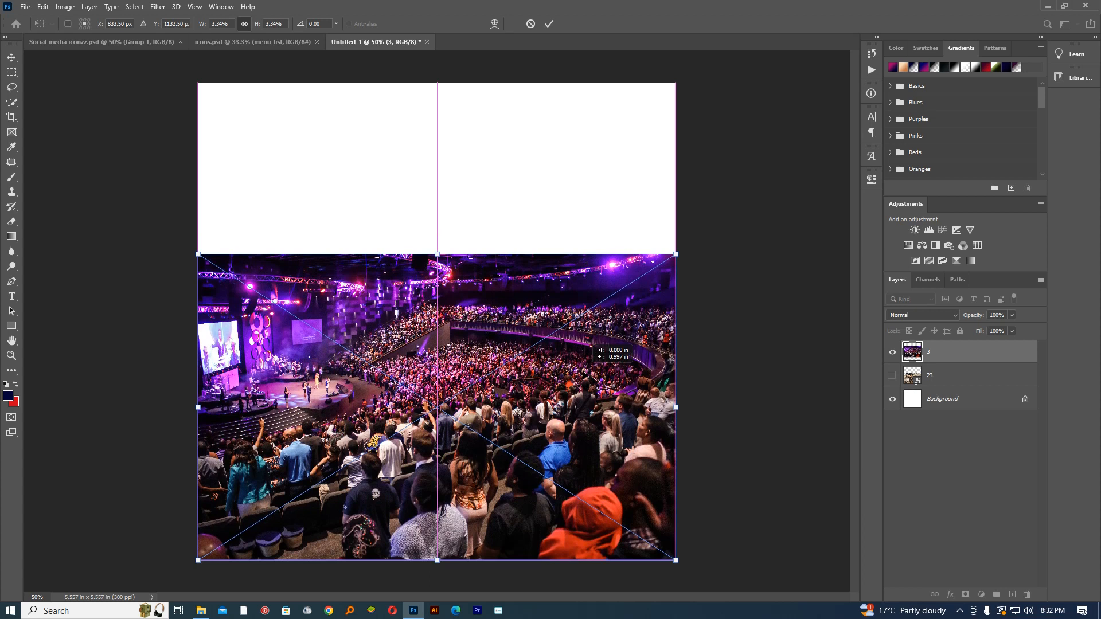
left_click(549, 24)
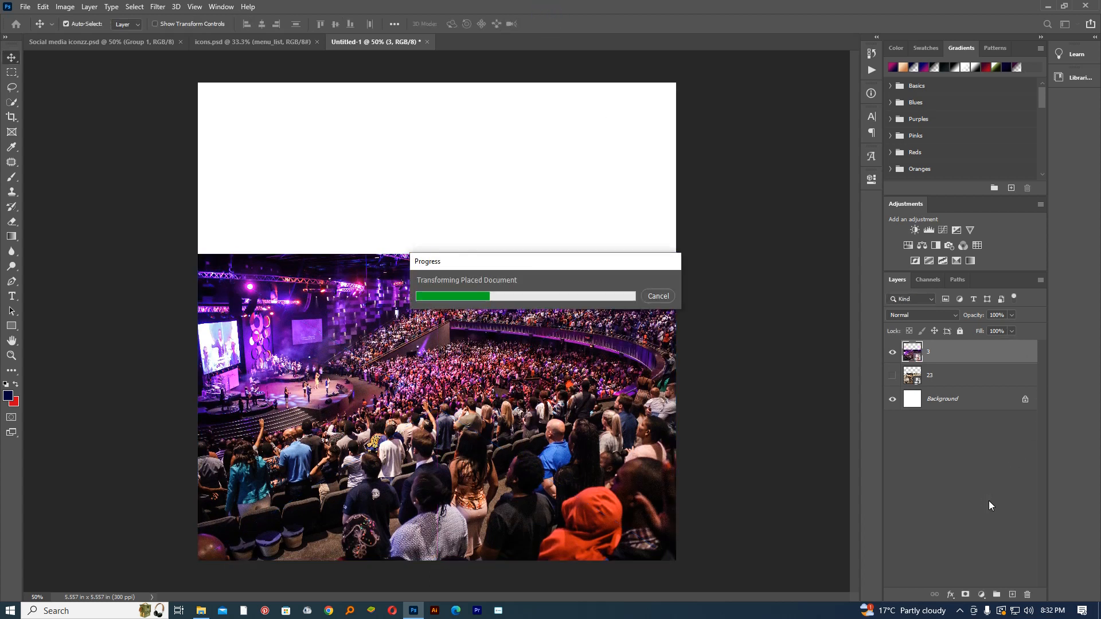
Add a layer mask to crowd image 3 and fade its upper part with a linear black-and-white gradient
left_click(966, 595)
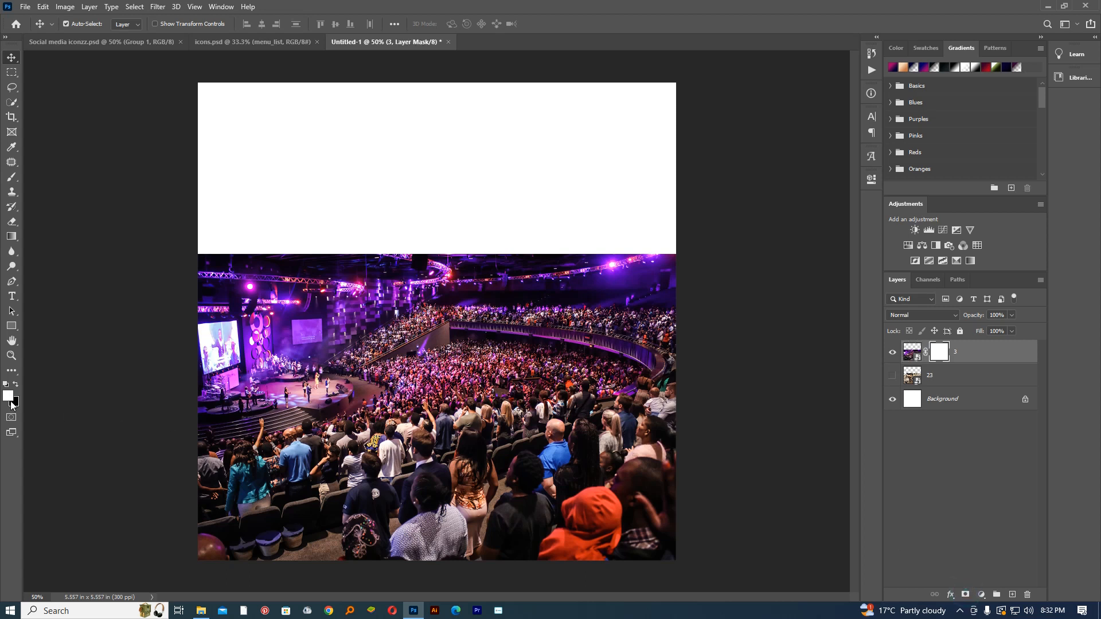
left_click(12, 236)
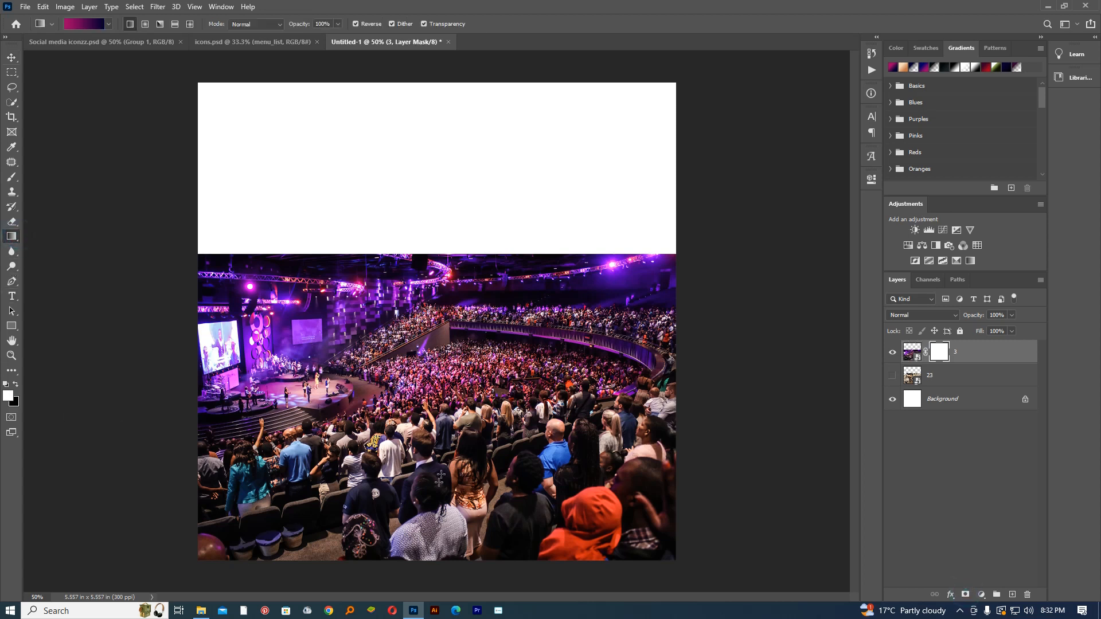
left_click(109, 23)
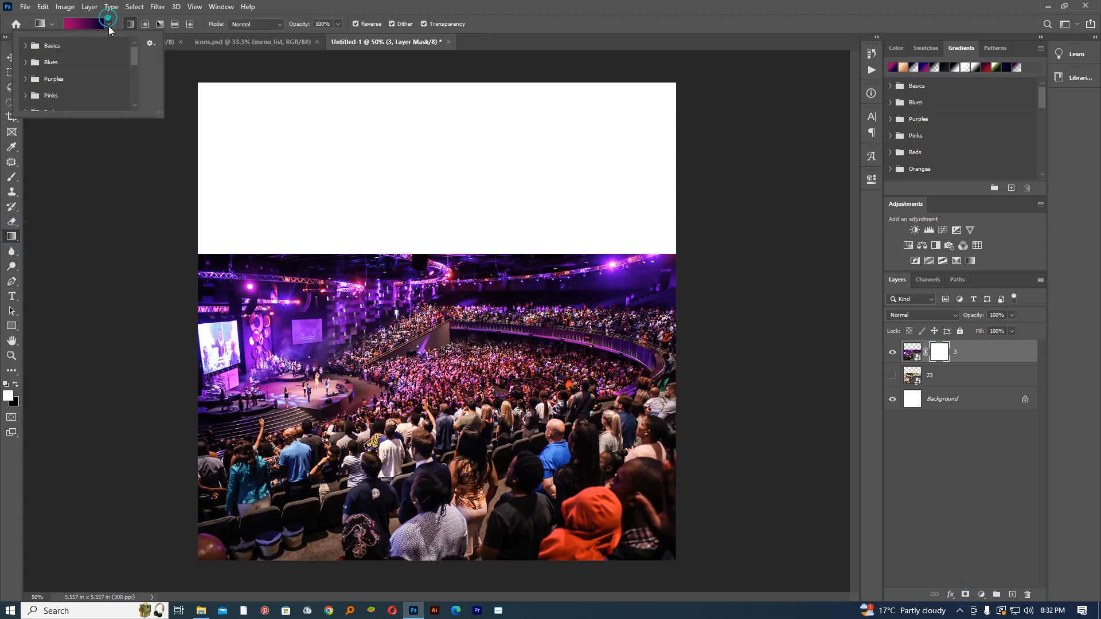
left_click(26, 45)
left_click(43, 63)
left_click_drag(391, 496, 388, 155)
left_click_drag(412, 279, 417, 454)
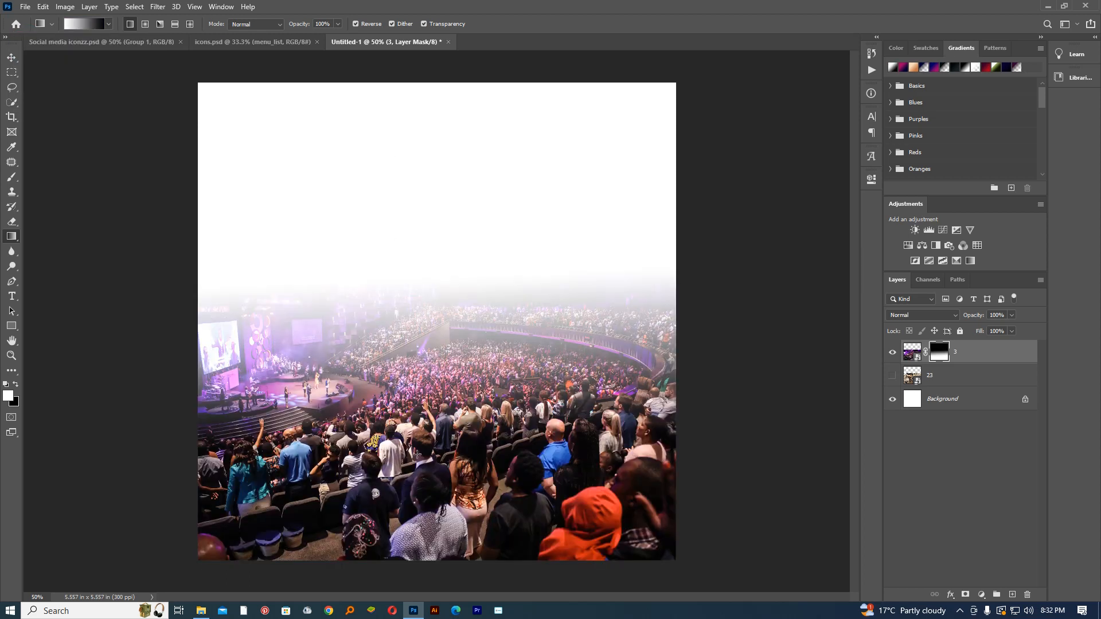
left_click_drag(436, 309, 434, 506)
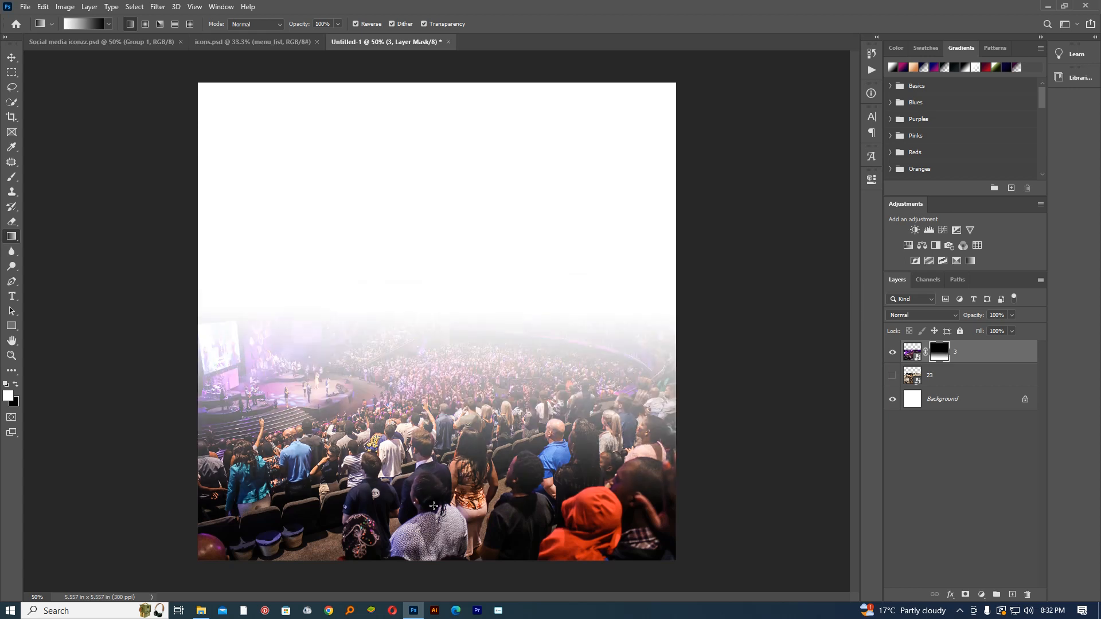
Add a peach-to-orange gradient fill layer directly above the Background layer
left_click(959, 405)
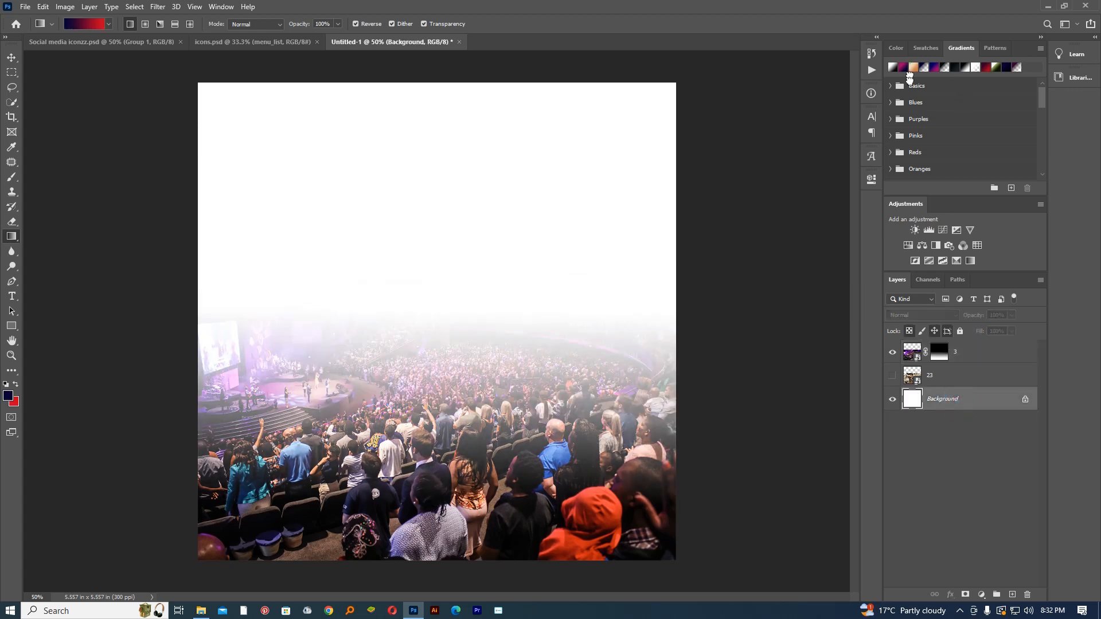
left_click_drag(912, 388, 913, 396)
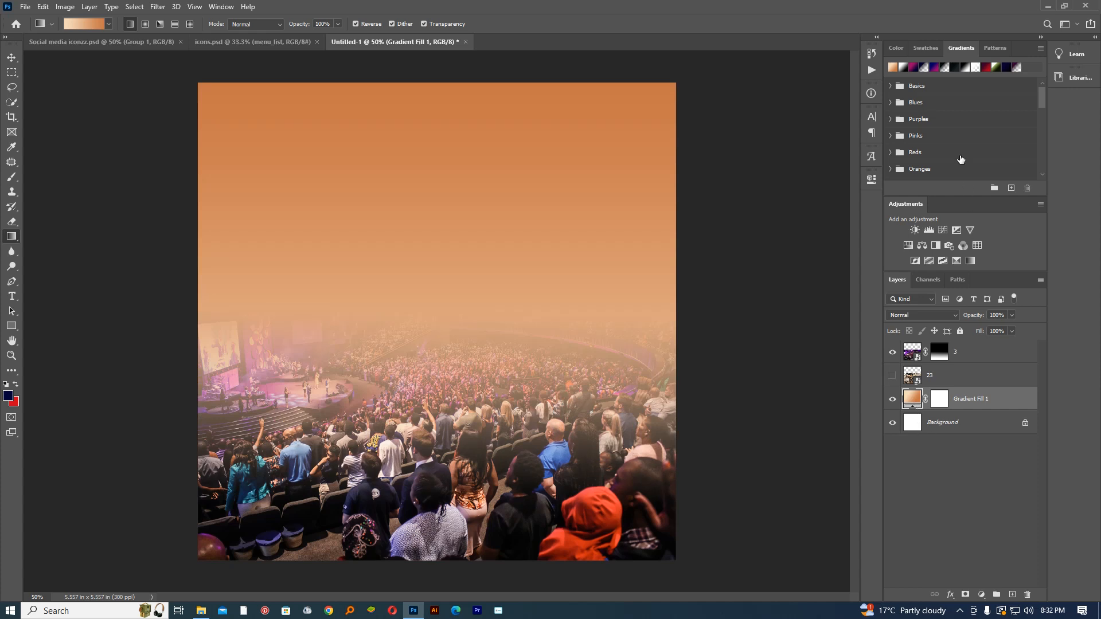
double_click(913, 401)
left_click(689, 215)
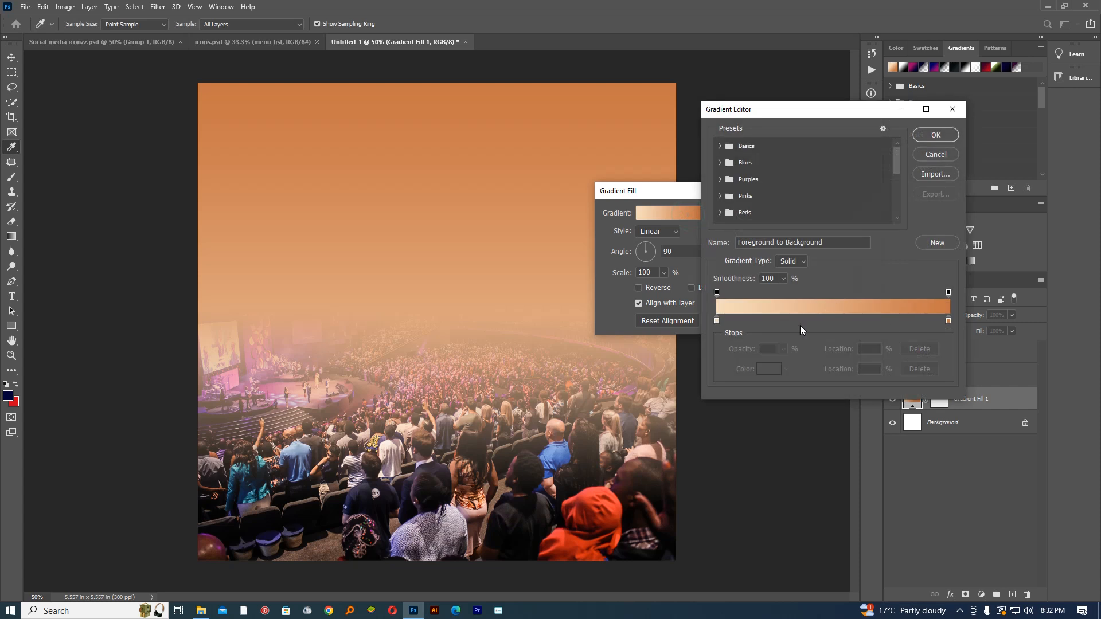
left_click(948, 321)
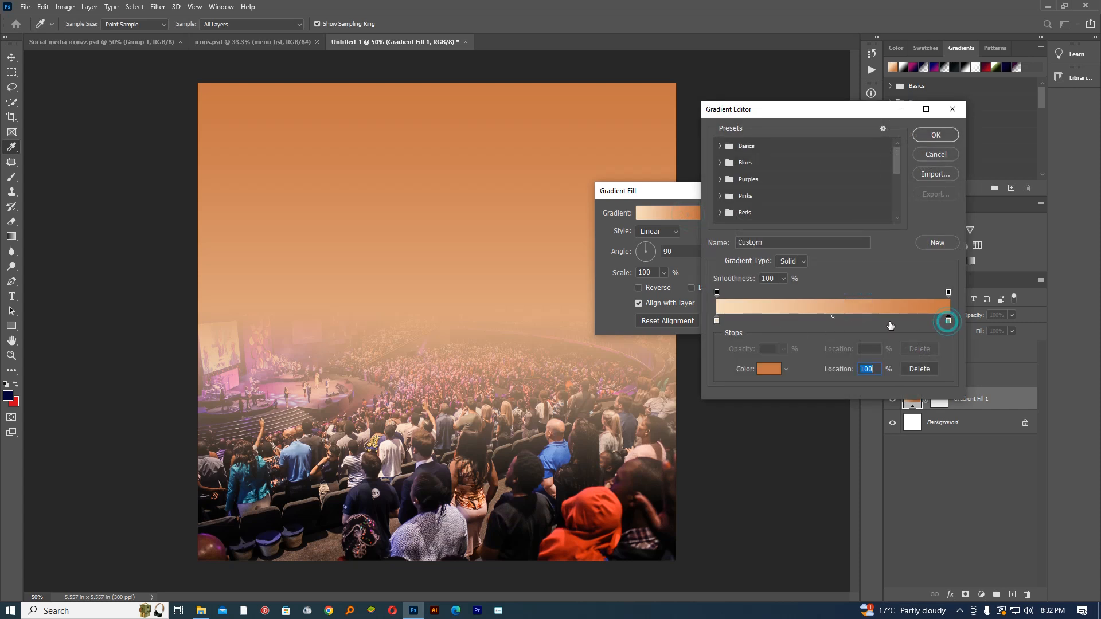
left_click(857, 306)
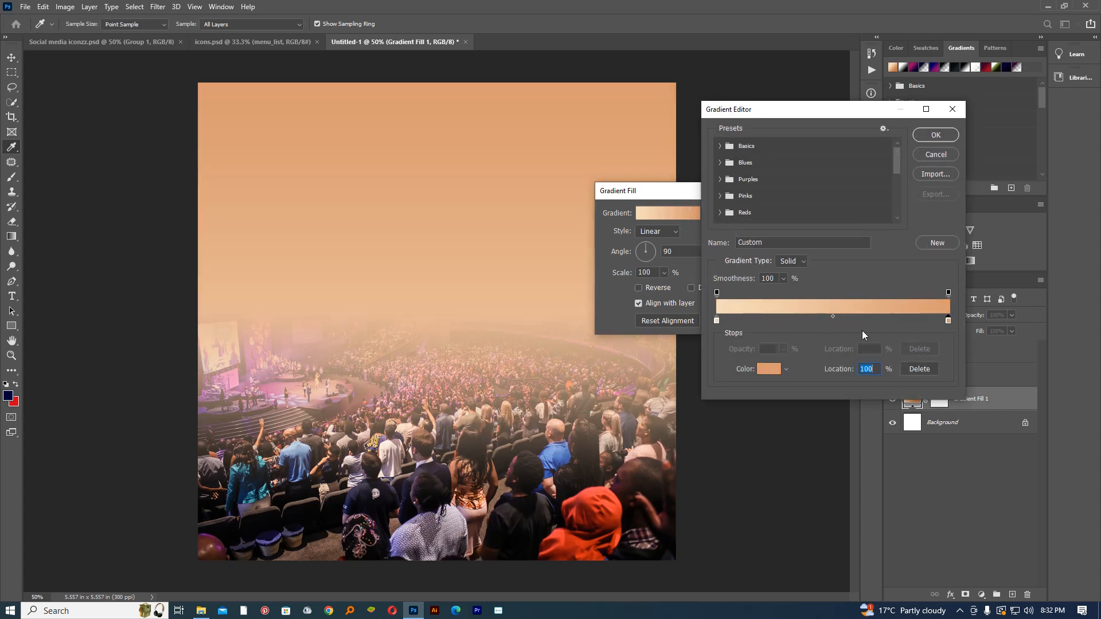
left_click(936, 154)
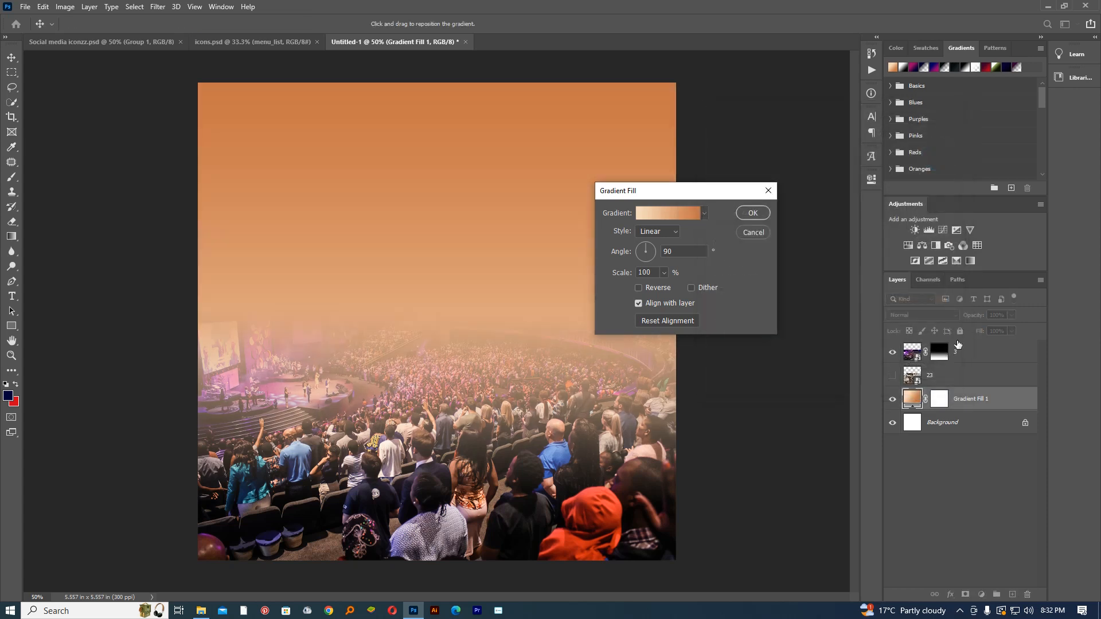
left_click(753, 214)
Hide the gradient fill layer and place the Digital Texture Artwork 317 image above it, stretched to cover the full canvas
left_click(893, 398)
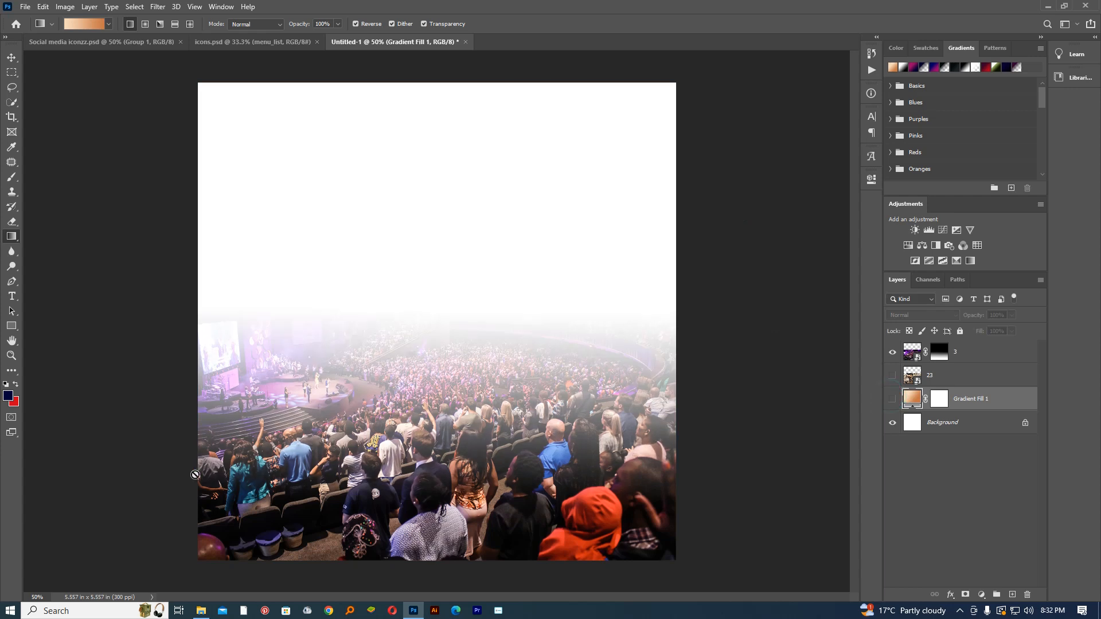
left_click(201, 611)
scroll(150, 444, "down", 5)
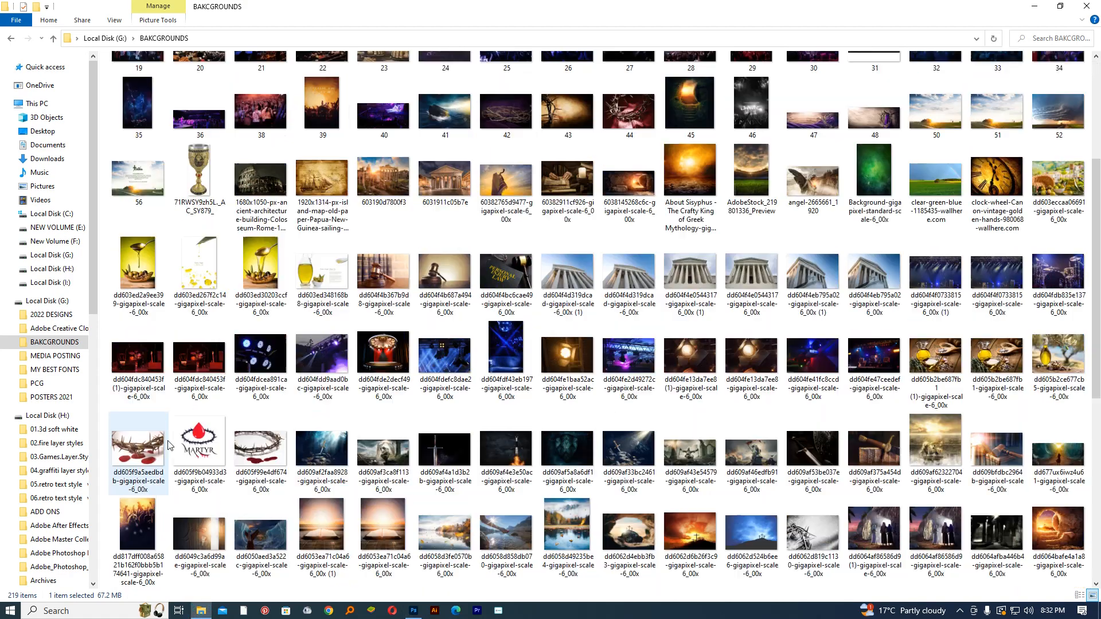
scroll(150, 445, "down", 5)
left_click_drag(271, 323, 528, 316)
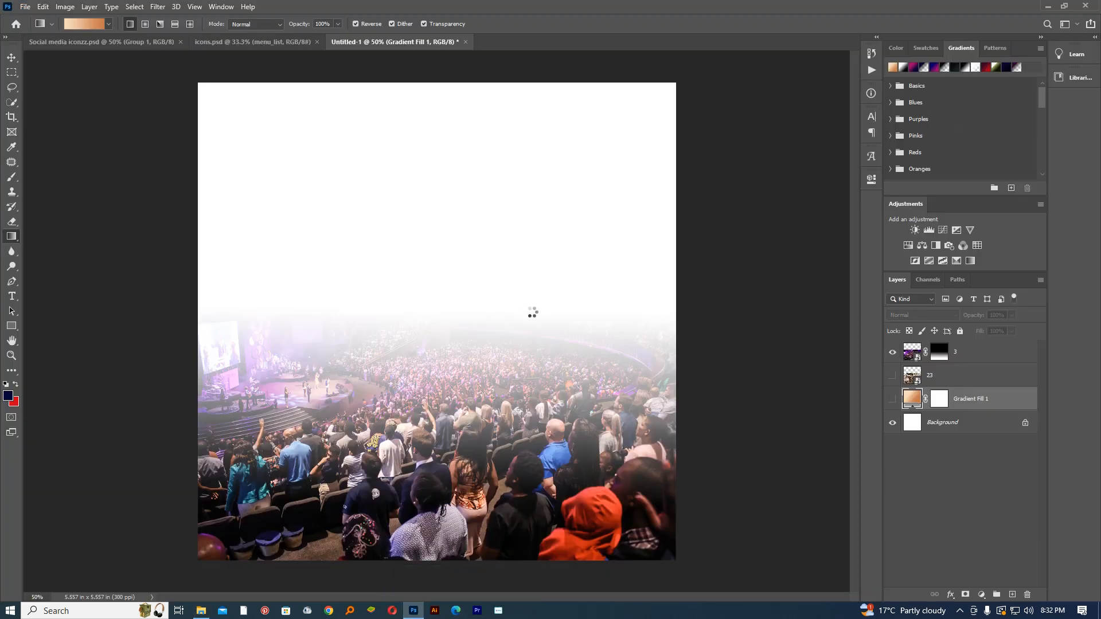
left_click_drag(592, 333, 678, 315)
left_click_drag(283, 325, 198, 322)
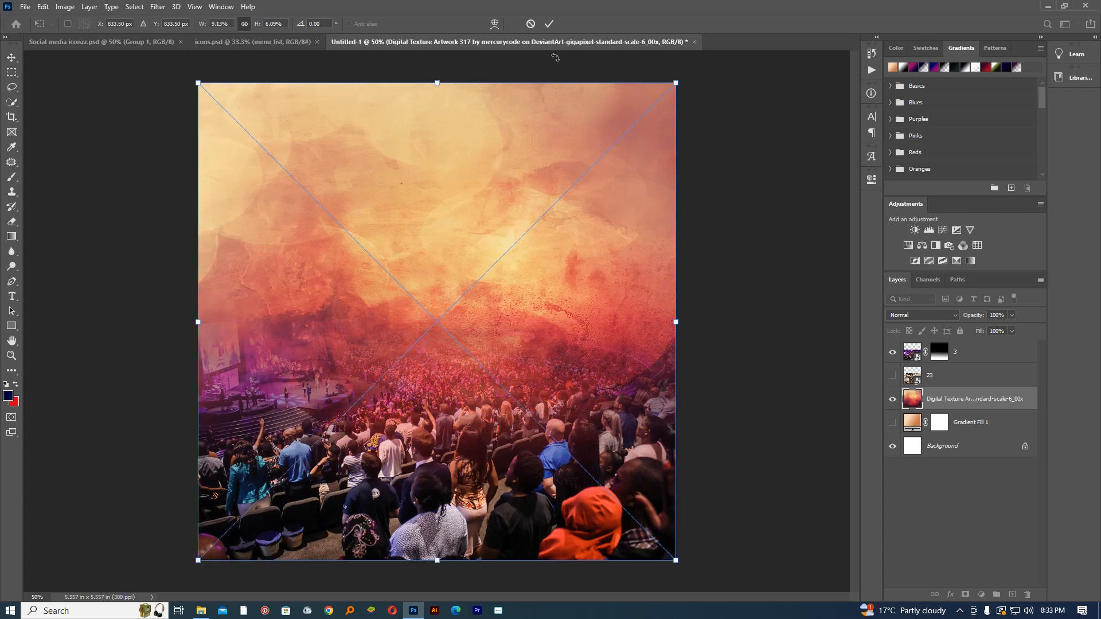
left_click(549, 24)
Enlarge the digital texture layer slightly so it extends just past the canvas edges
key("ctrl+t")
left_click_drag(676, 83, 683, 76)
left_click(549, 23)
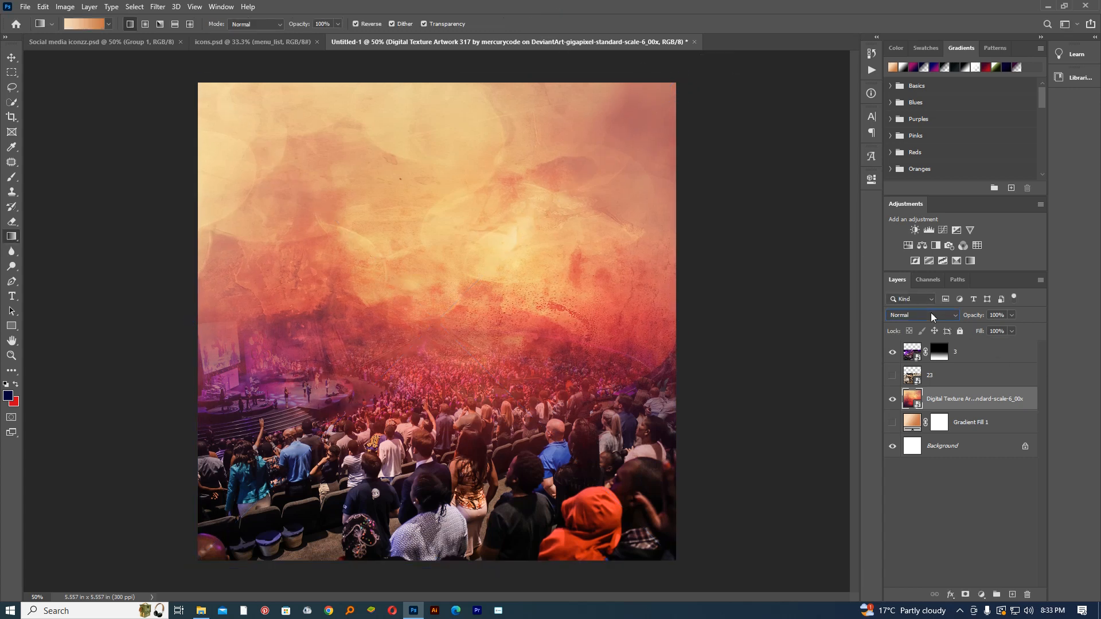
Set the digital texture layer's blend mode to Luminosity and its opacity to 38%
left_click(929, 314)
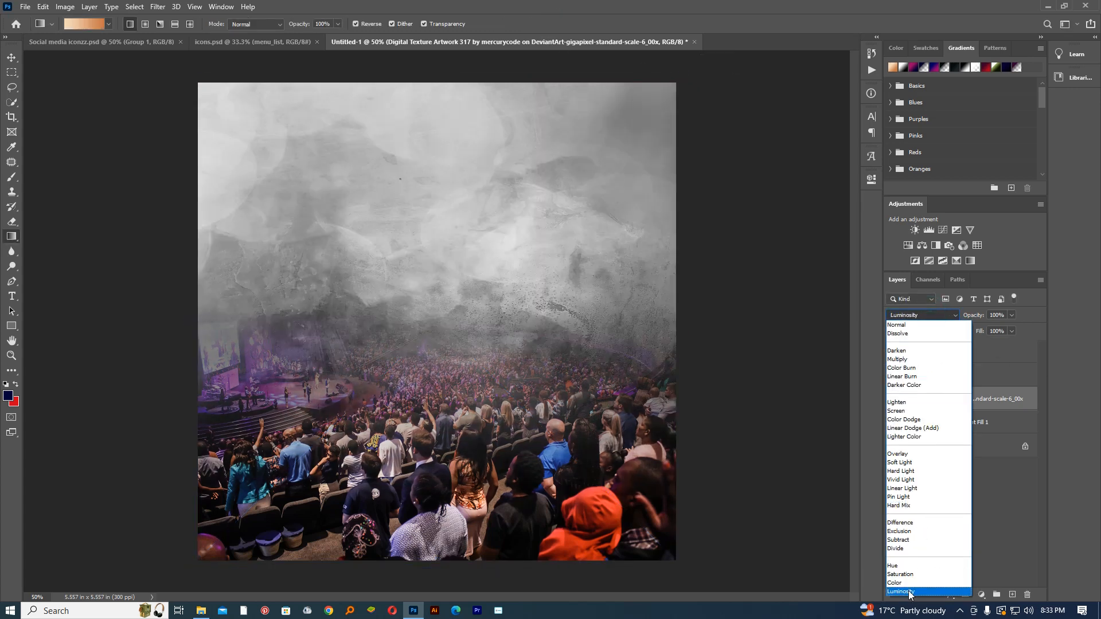
left_click(909, 591)
left_click_drag(971, 319, 937, 322)
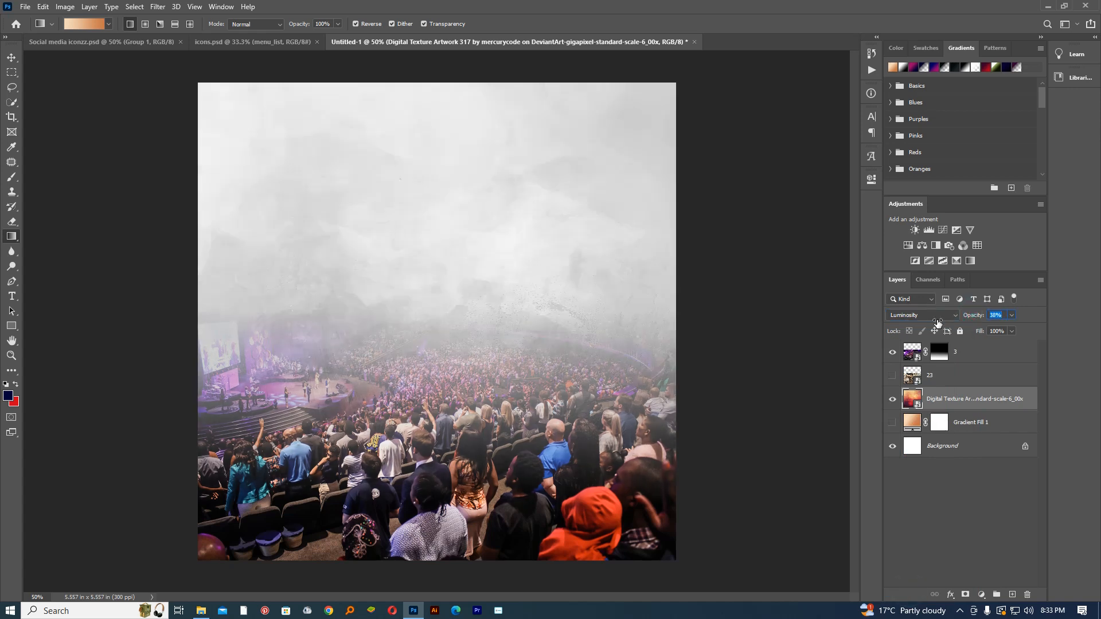
Move crowd photo layer 3 directly below the digital texture layer and set its blend mode to Luminosity
left_click(978, 425)
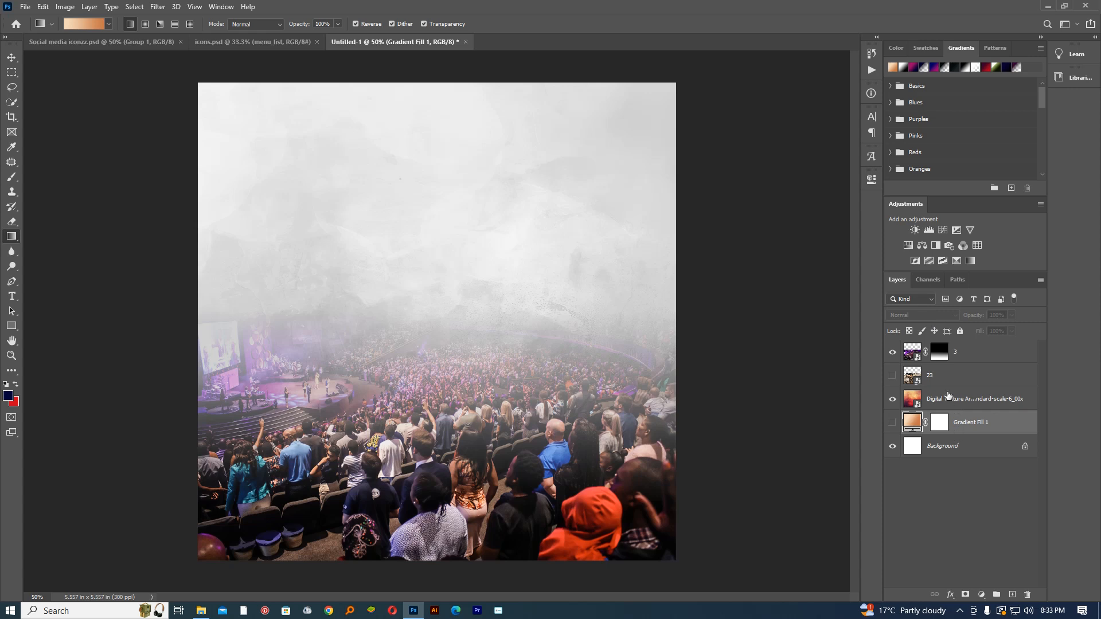
left_click(940, 376)
left_click(947, 352)
left_click_drag(946, 353, 955, 398)
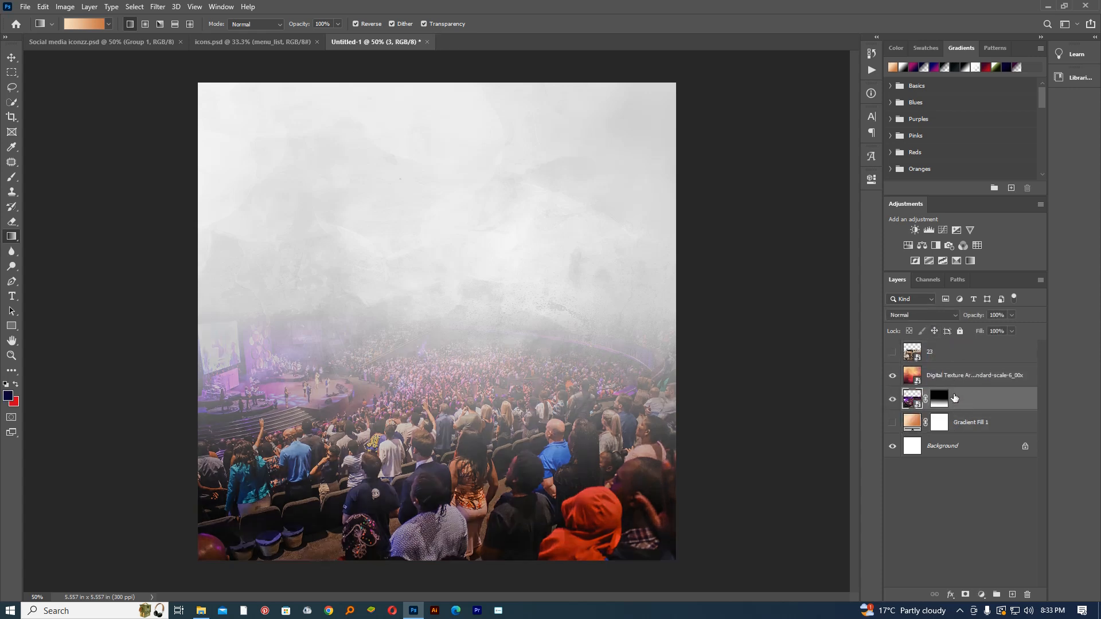
left_click(922, 316)
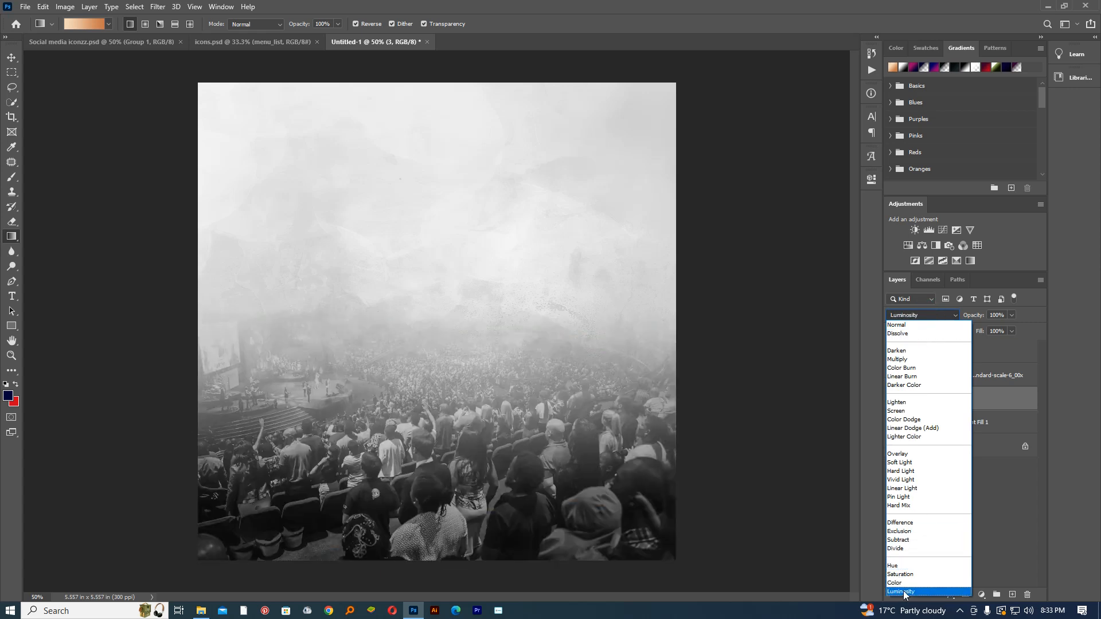
left_click(903, 591)
Set the foreground colour to the light grey sampled from the upper part of the canvas texture
left_click(473, 338, "alt")
left_click(473, 338, "alt")
left_click(473, 337, "ctrl")
left_click(473, 337, "ctrl")
left_click(473, 338, "ctrl")
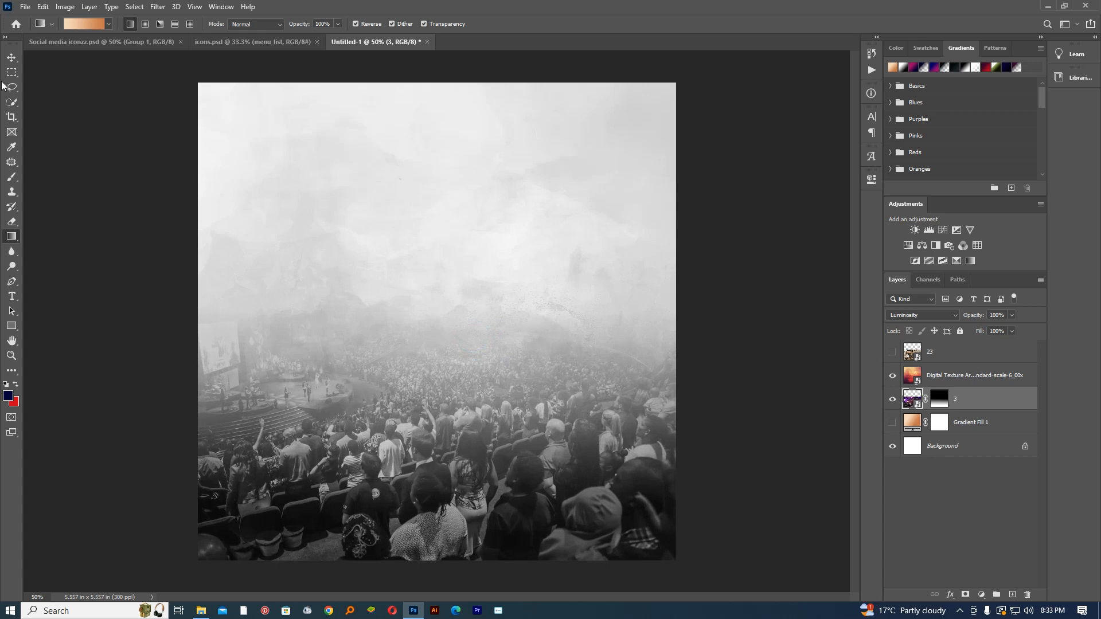
left_click(12, 57)
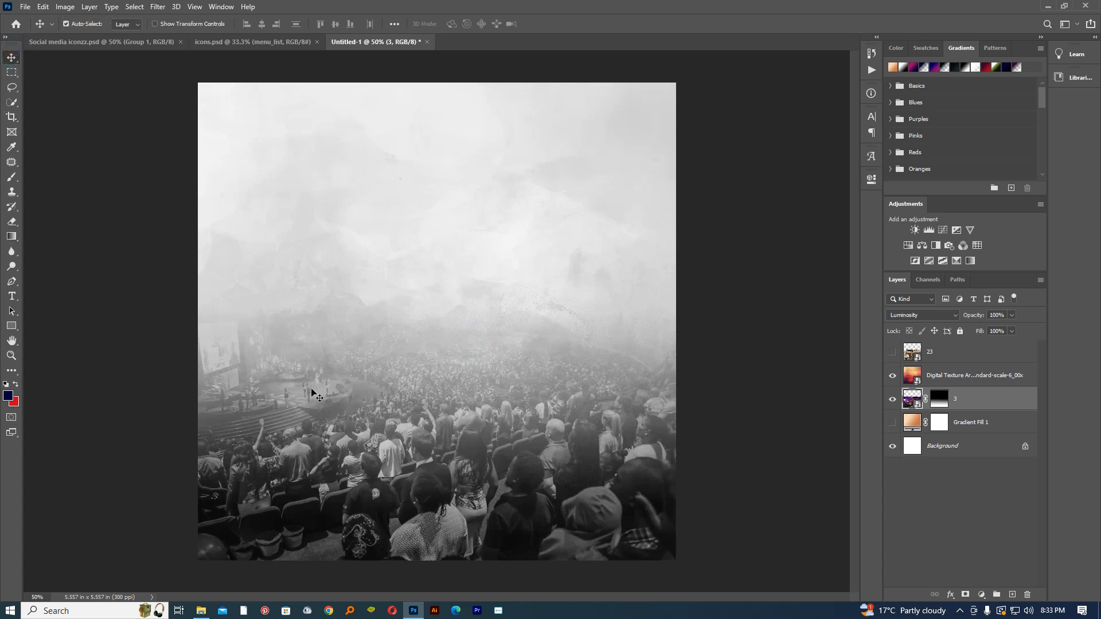
left_click(8, 395)
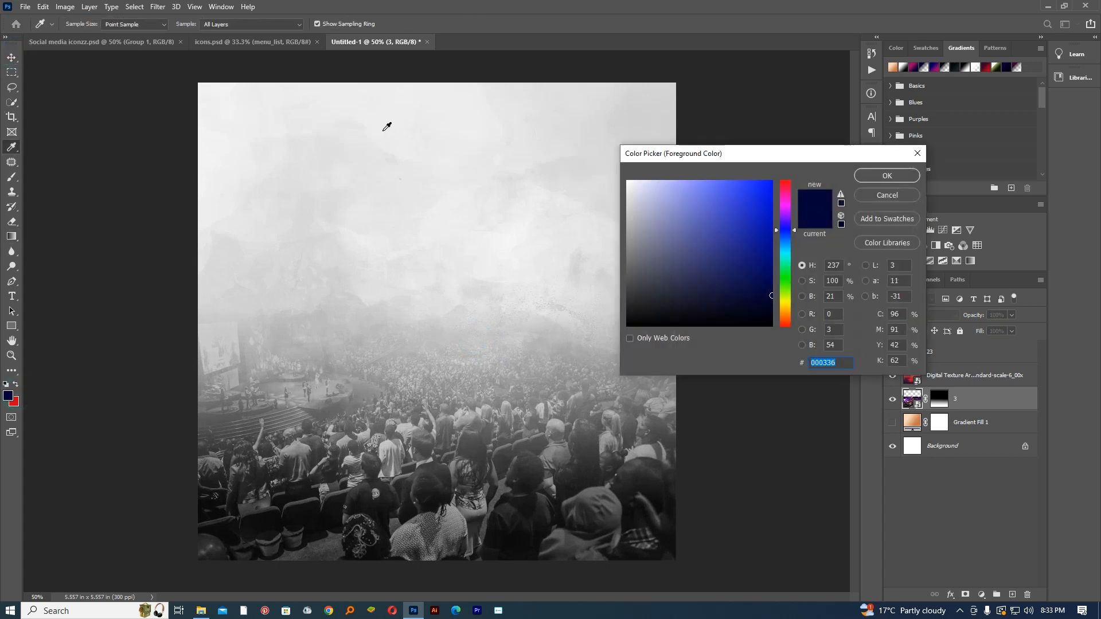
left_click(382, 126)
left_click(885, 178)
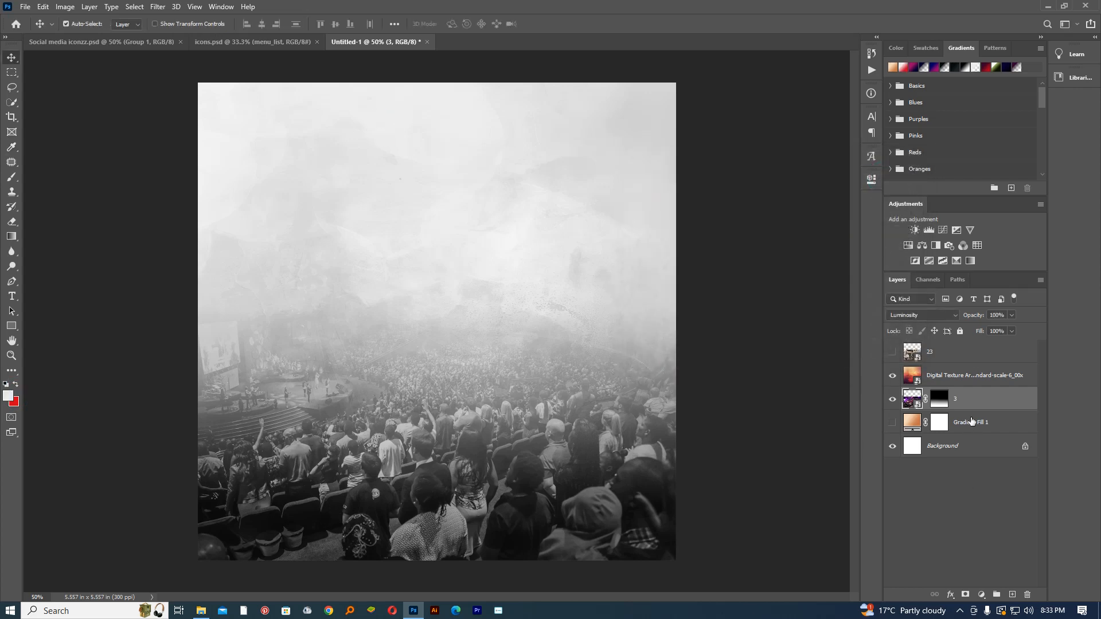
Add a light grey-to-transparent gradient fill layer above layer 3 in Reflected style, with its centre shifted down to the canvas's bottom edge
left_click(981, 595)
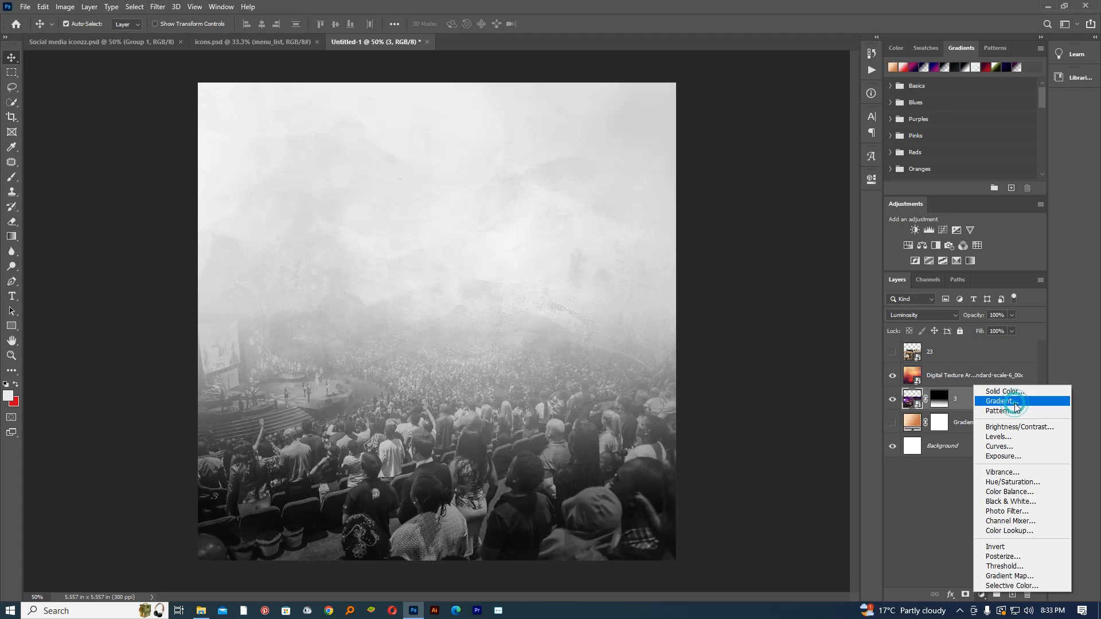
left_click(999, 401)
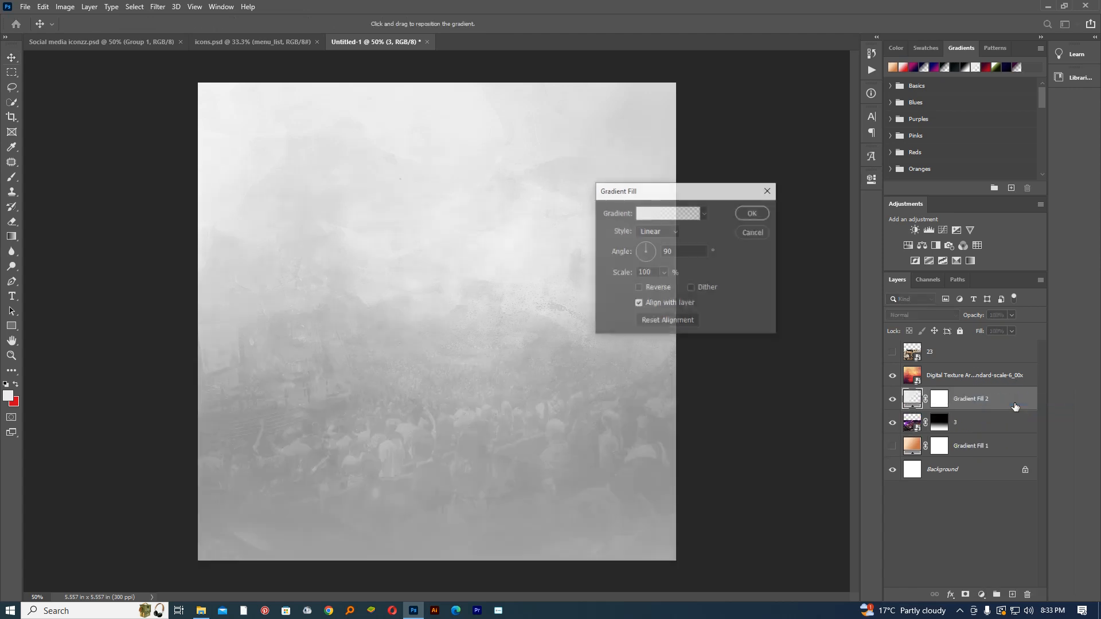
left_click(660, 231)
left_click(657, 269)
left_click_drag(566, 388, 566, 571)
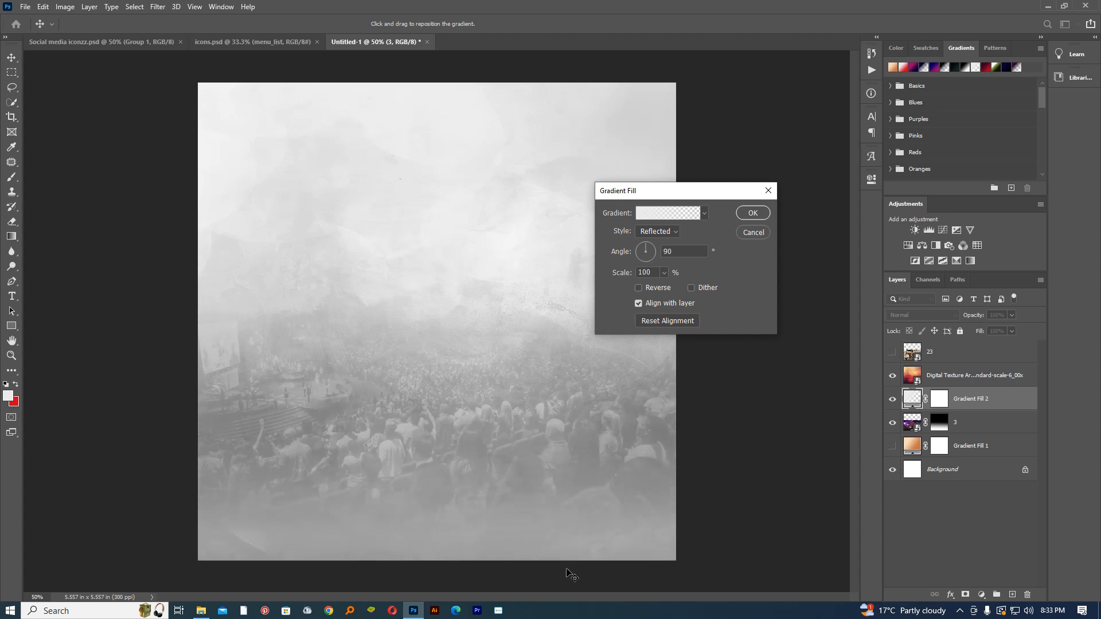
left_click(755, 213)
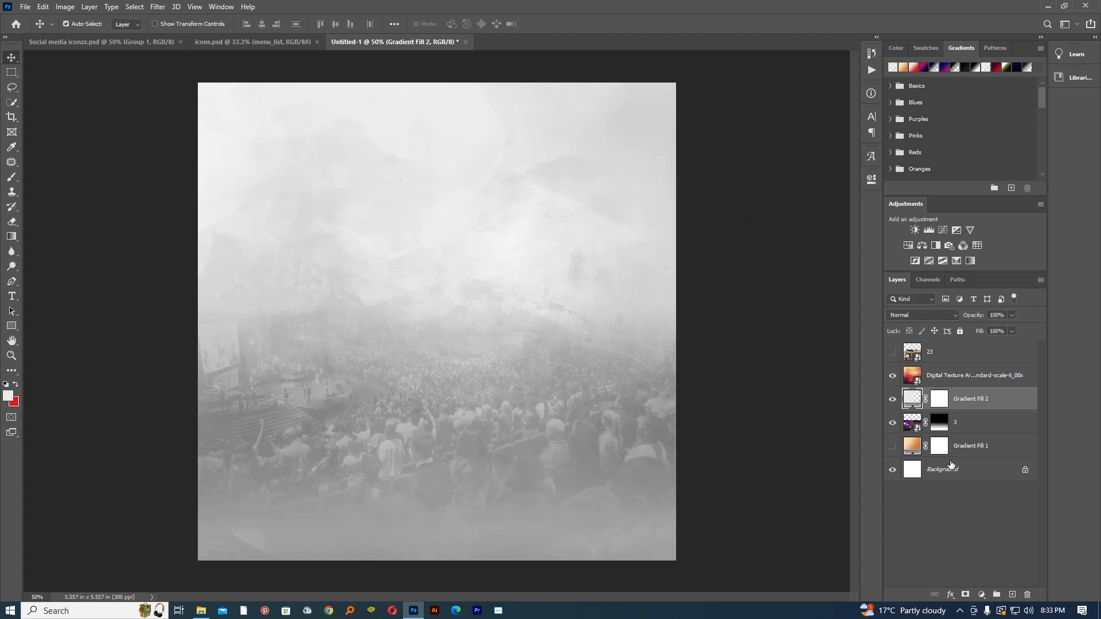
Redraw layer 3's mask with a black-to-white linear gradient that fades the upper part of the crowd photo into the texture
left_click(936, 422)
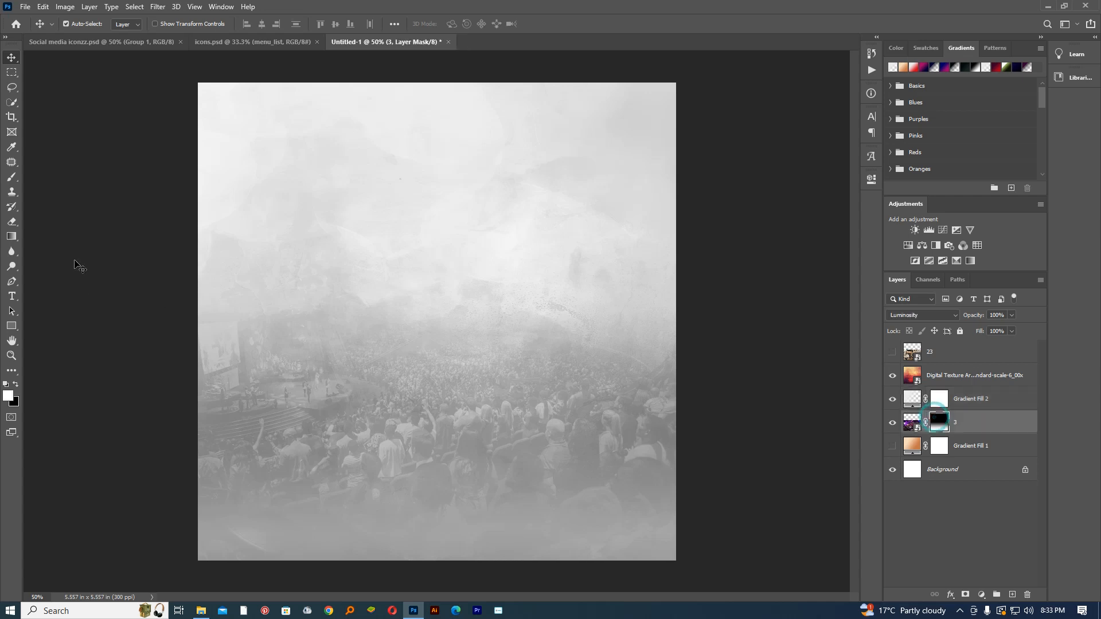
left_click(12, 236)
left_click_drag(430, 313, 459, 277)
mouse_move(453, 333)
left_mouse_down()
mouse_move(448, 275)
mouse_move(437, 336)
left_mouse_up()
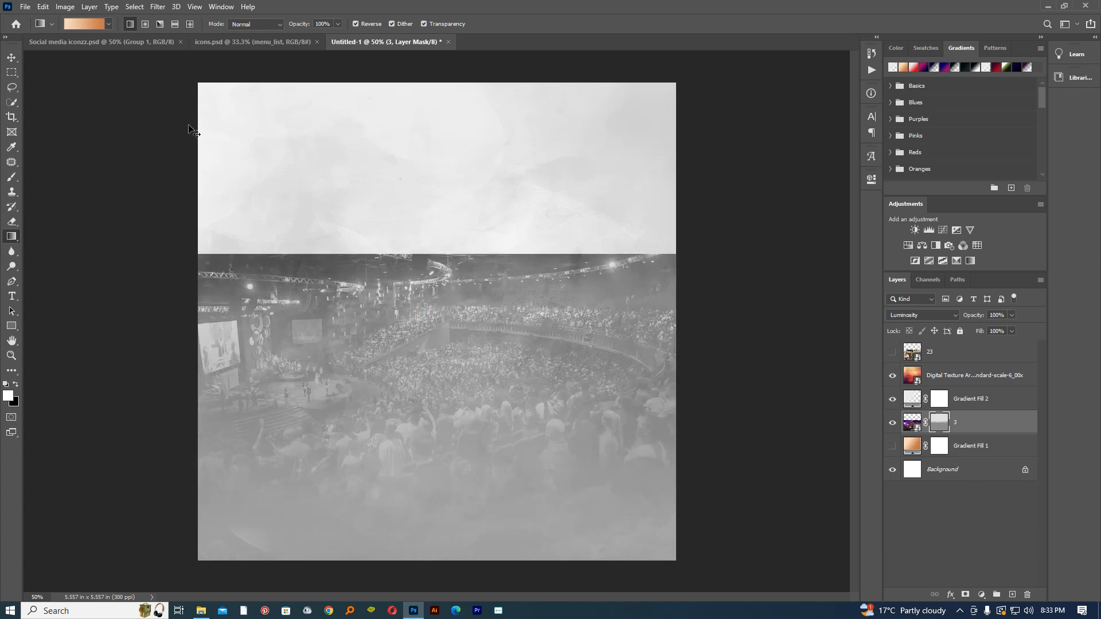
key("ctrl+z")
left_click(109, 25)
double_click(82, 63)
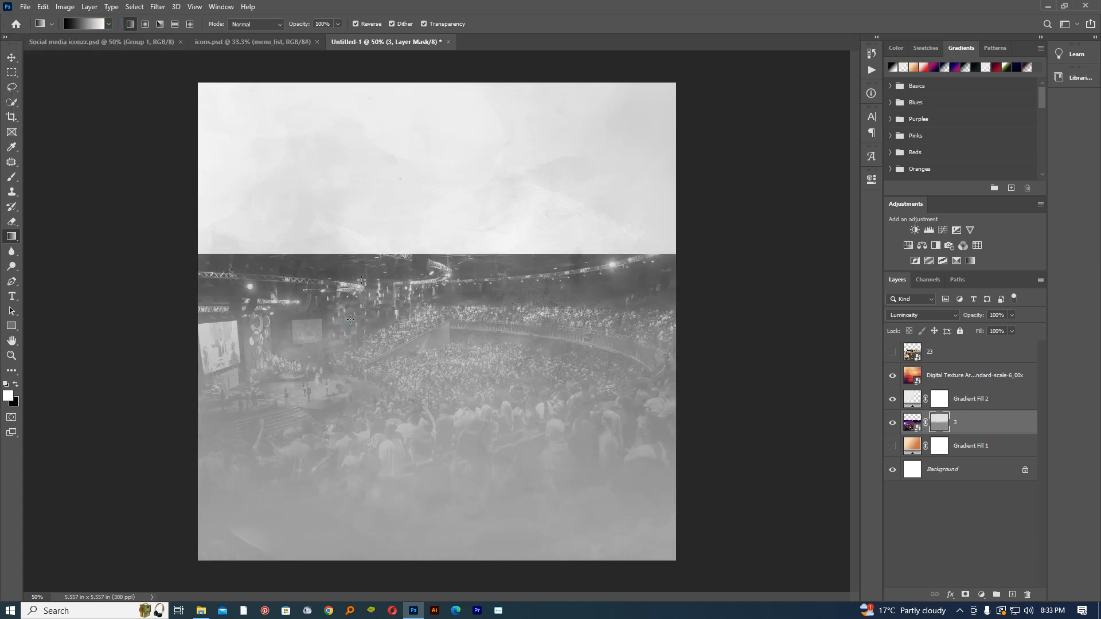
left_click_drag(350, 319, 401, 387)
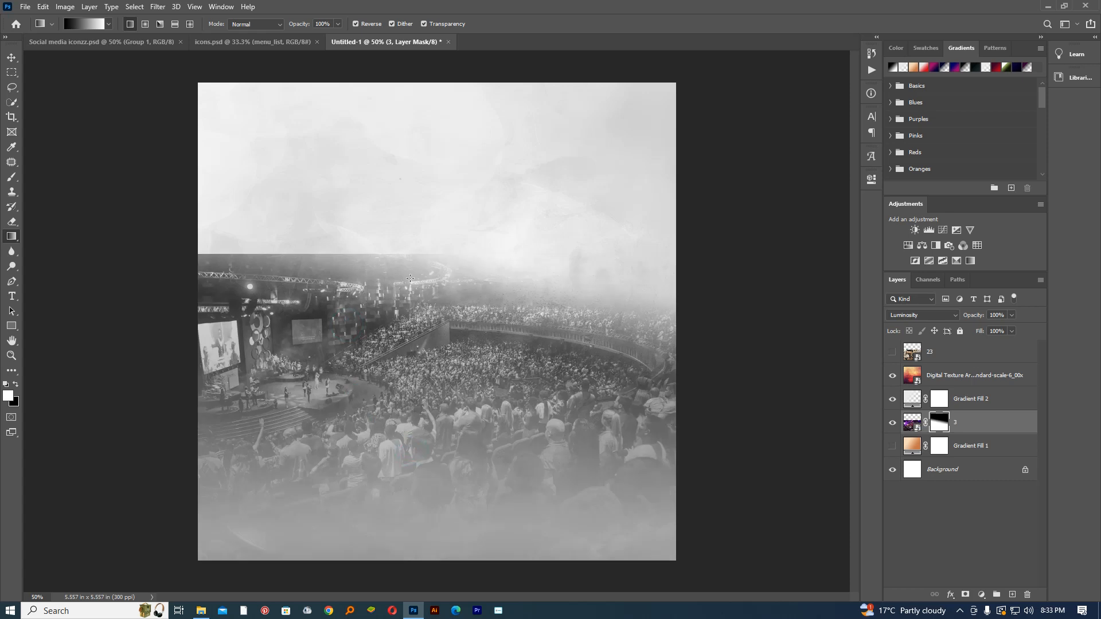
left_click_drag(409, 427, 410, 278)
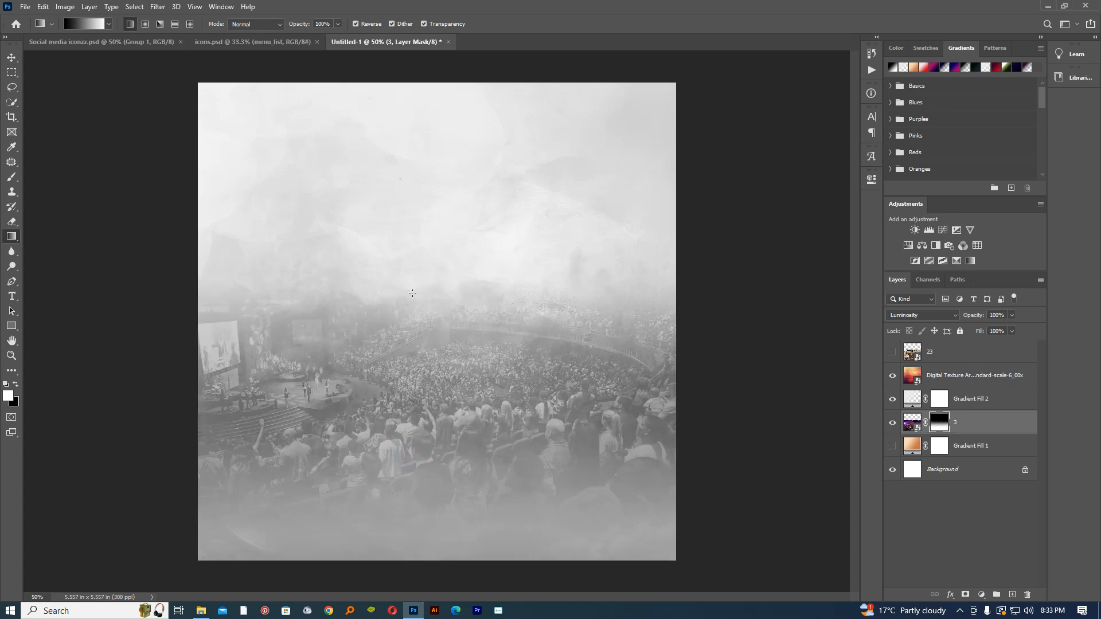
key("ctrl+z")
left_click_drag(415, 417, 414, 308)
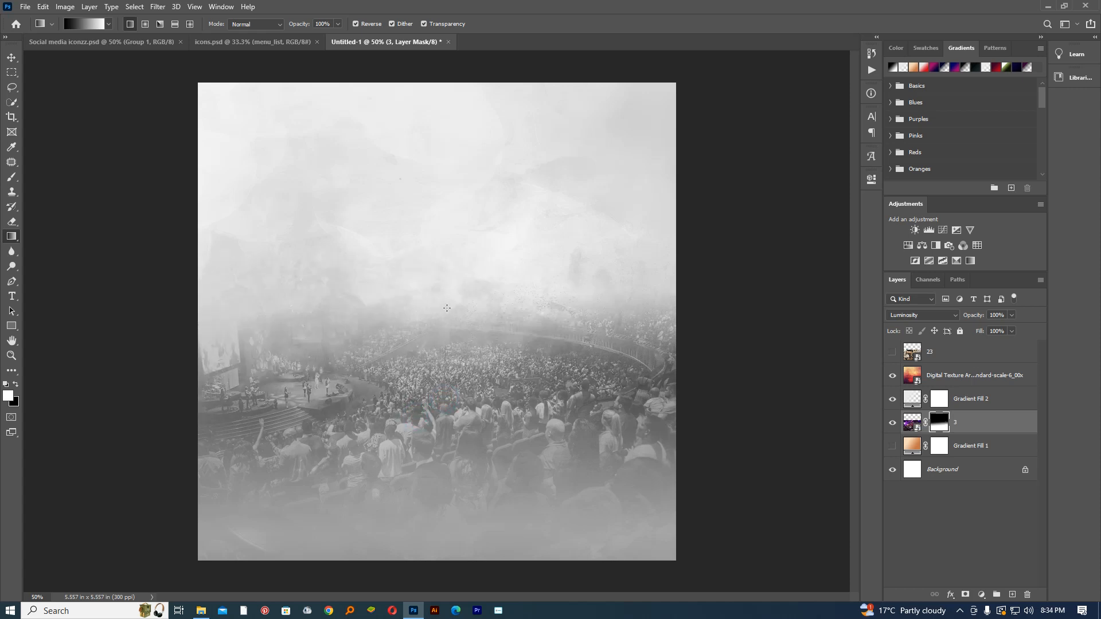
key("ctrl+z")
key("ctrl+shift+z")
key("w")
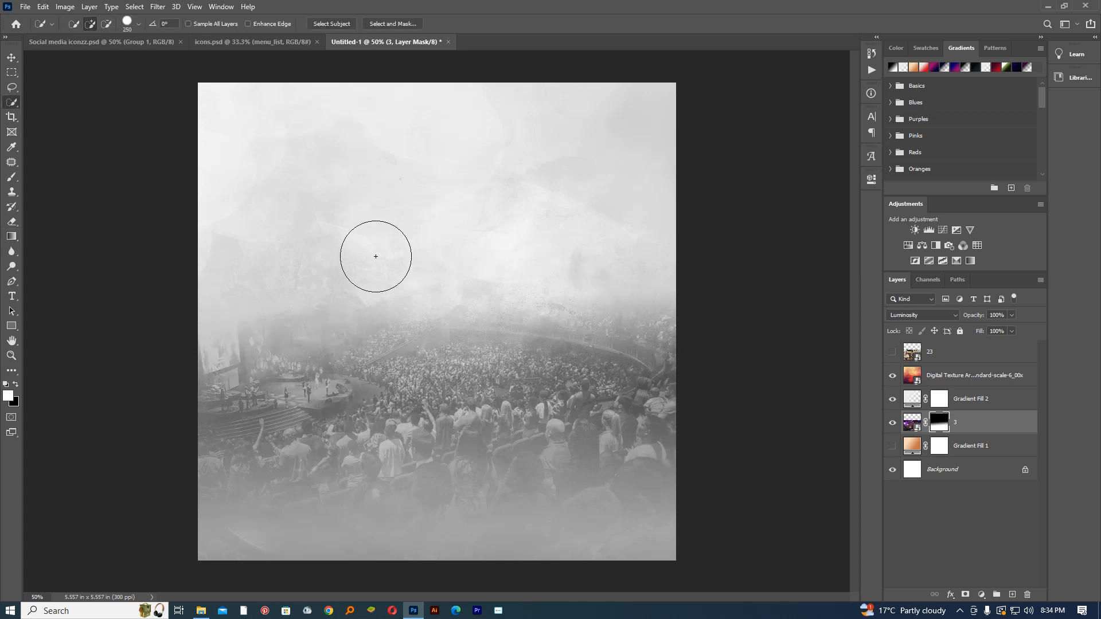
key("e")
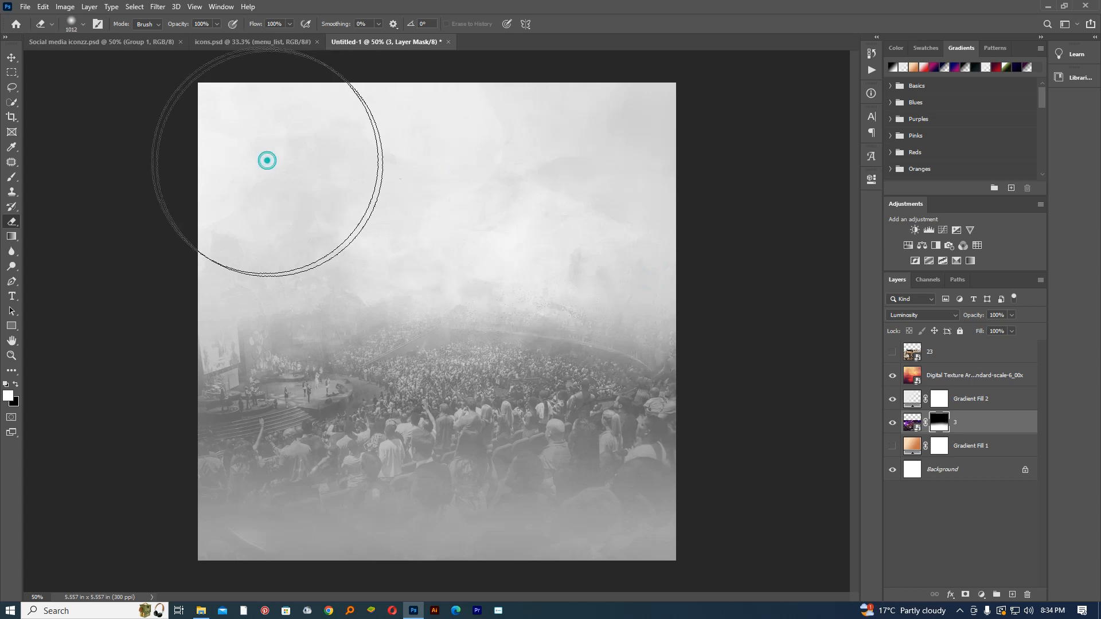
scroll(578, 240, "down", 2)
scroll(577, 239, "down", 2)
scroll(573, 239, "up", 2)
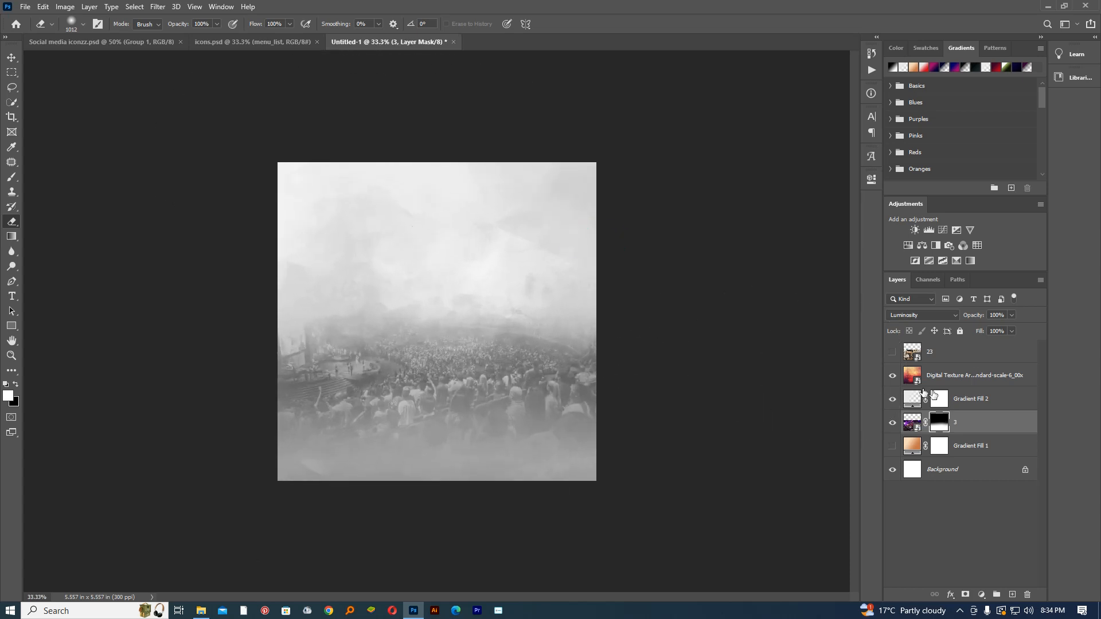
Change both colour stops of the Gradient Fill 2 gradient to white (ffffff)
double_click(911, 400)
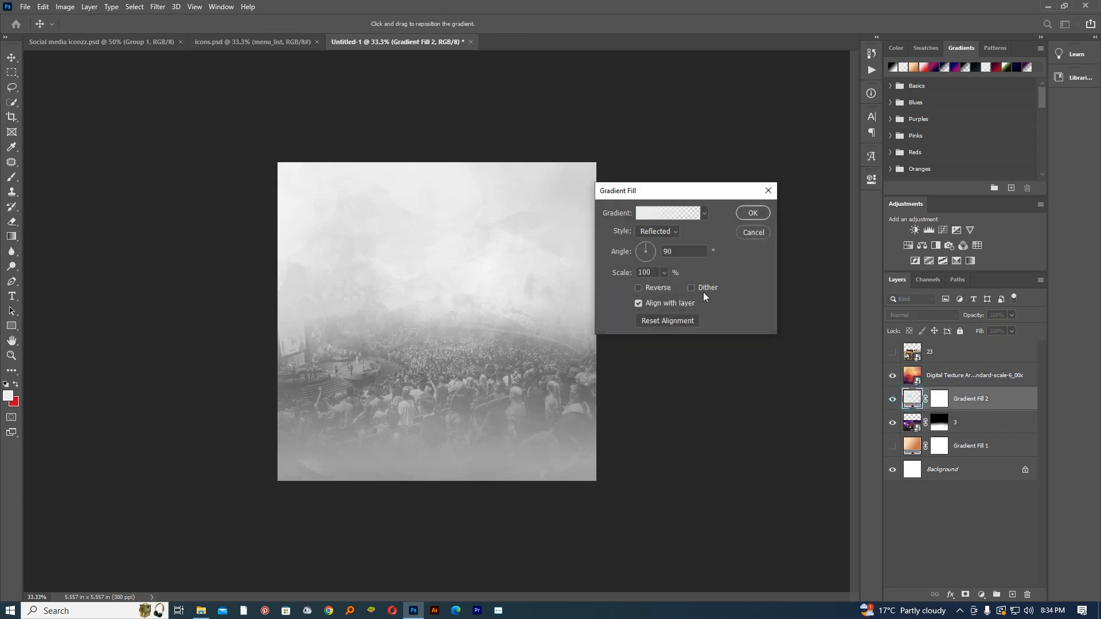
left_click(642, 214)
left_click(716, 321)
left_click(769, 369)
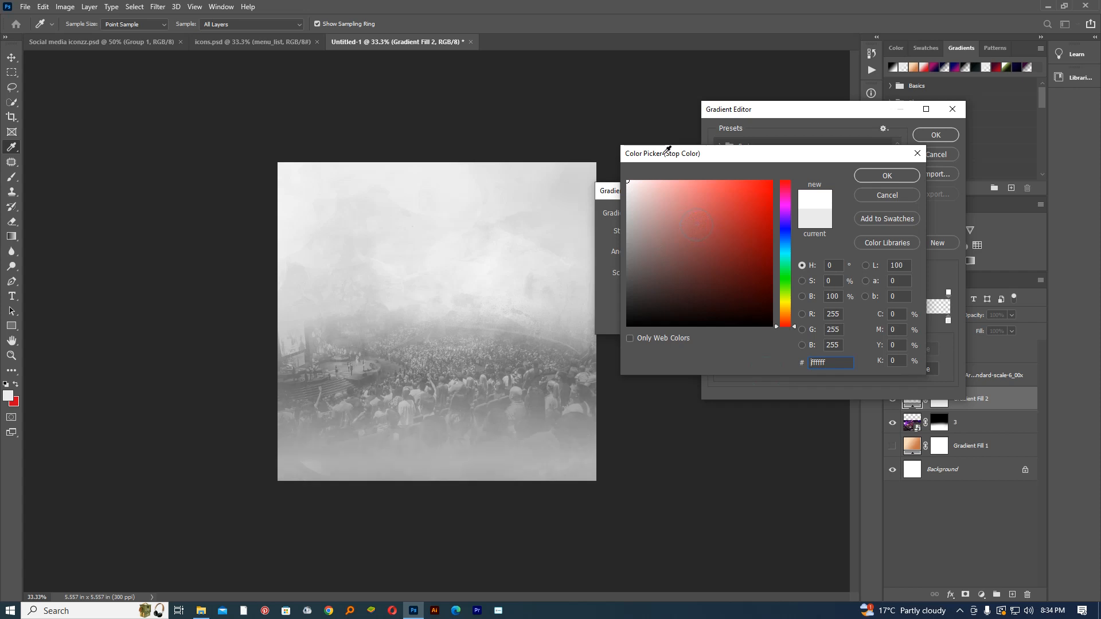
left_click(899, 174)
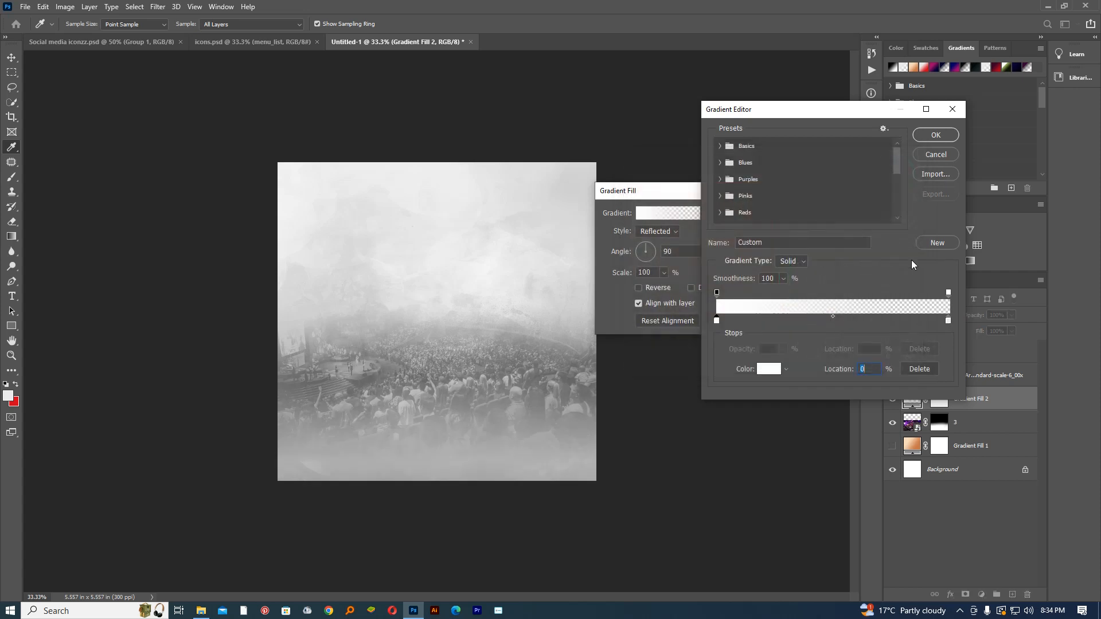
left_click(948, 320)
left_click(769, 369)
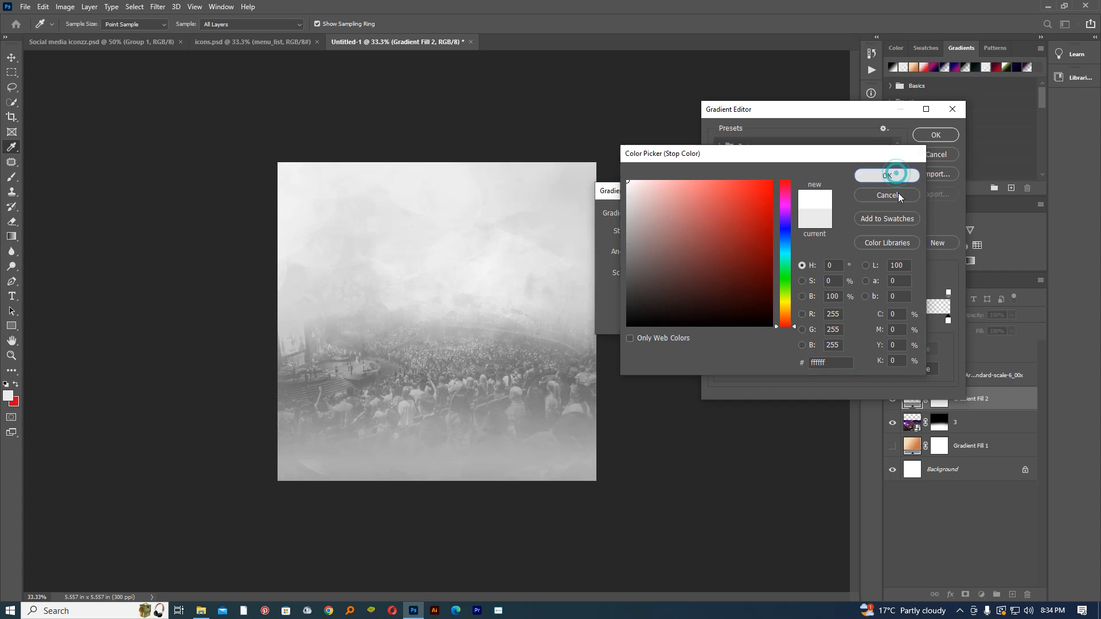
left_click(934, 136)
left_click(752, 212)
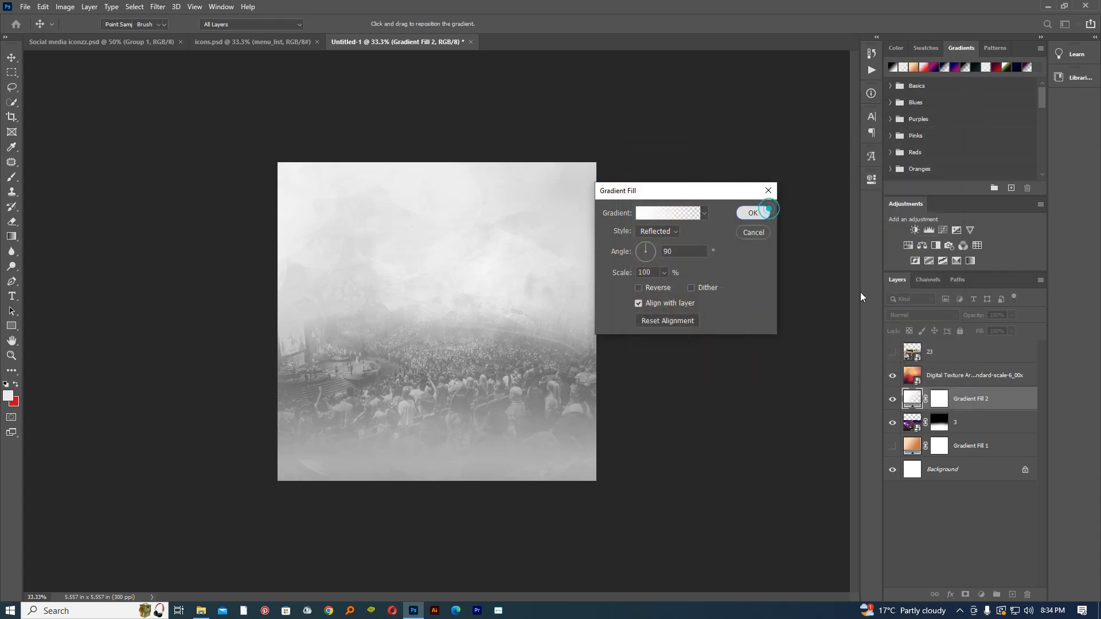
Move Gradient Fill 2 above the digital texture layer in the stacking order
key("e")
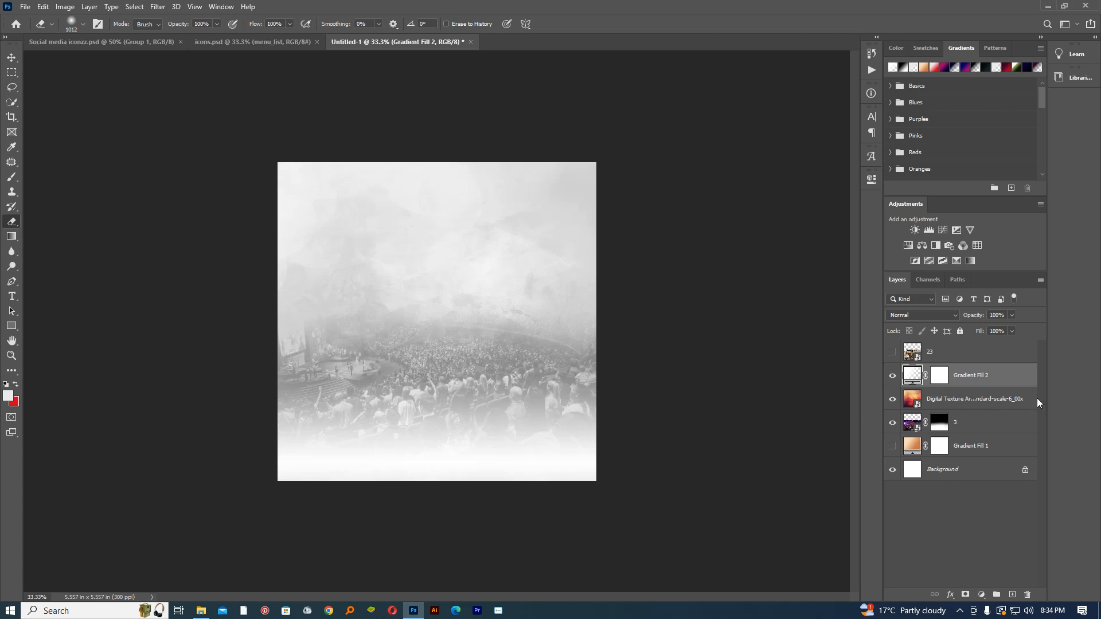
key("ctrl+[")
key("ctrl+]")
left_click(12, 58)
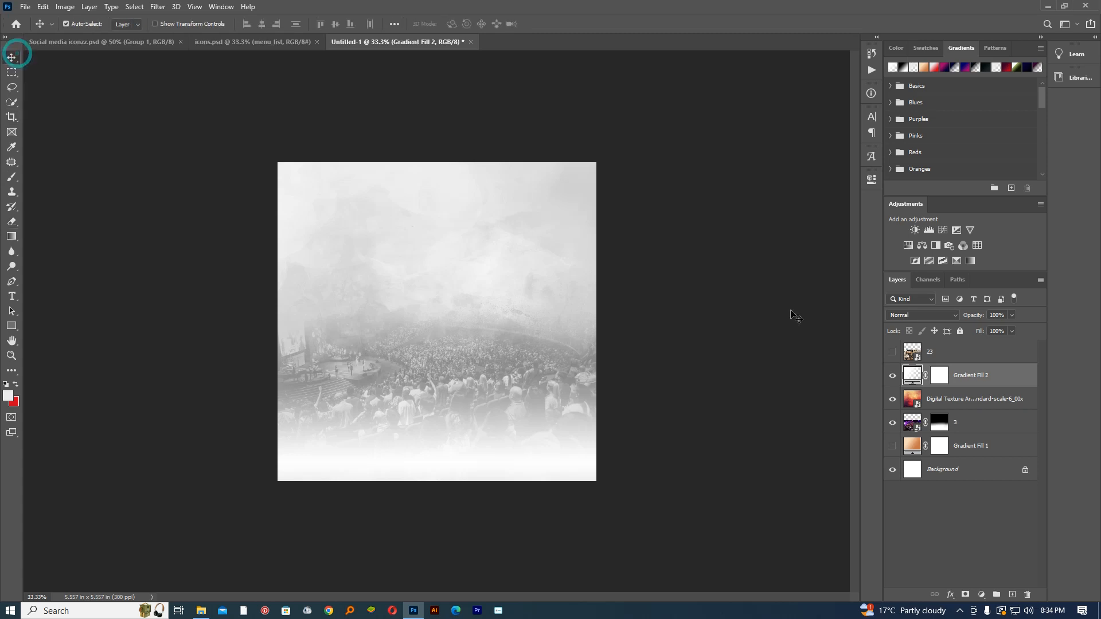
Reposition the Gradient Fill 2 gradient lower so its white fade sits closer to the canvas's bottom edge
key("ctrl+plus")
right_click(487, 333)
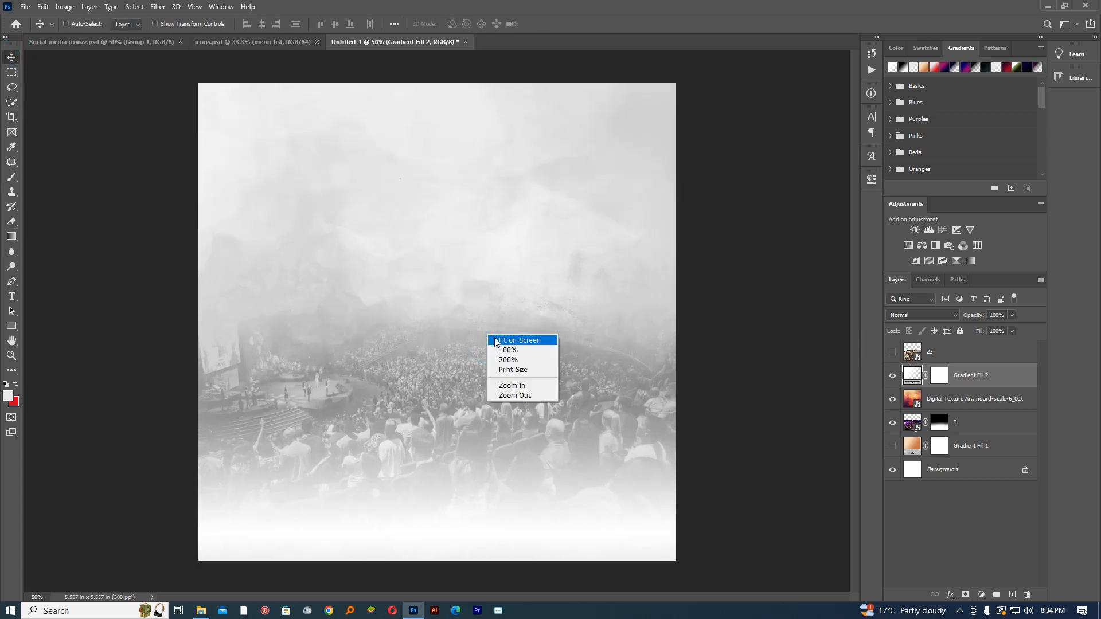
left_click(494, 341)
left_click_drag(624, 357, 550, 360)
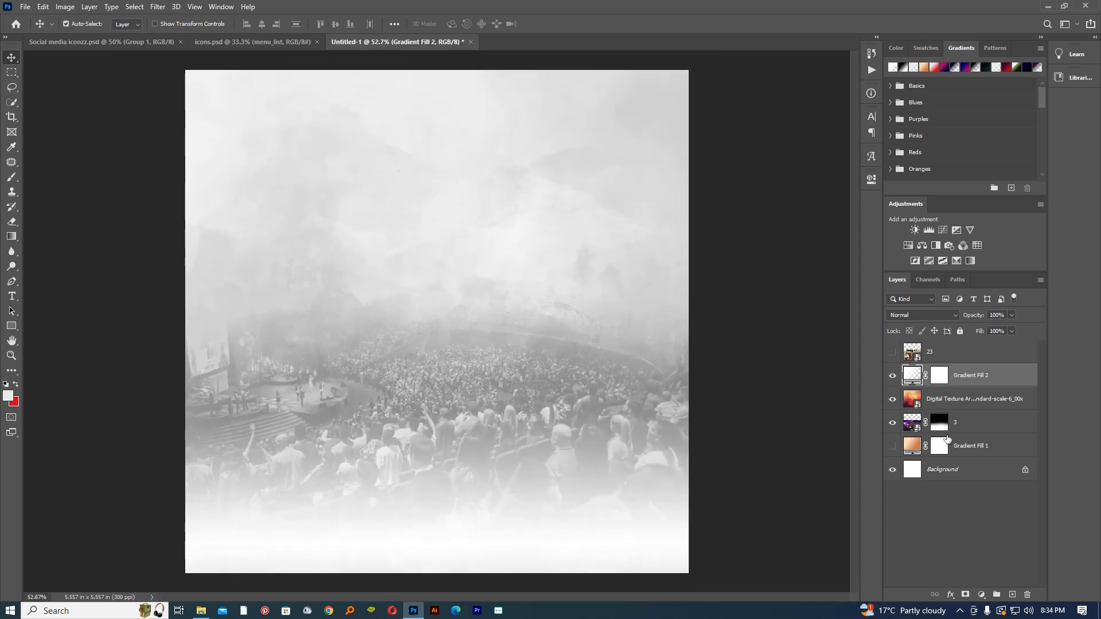
double_click(909, 375)
left_click_drag(503, 507, 499, 539)
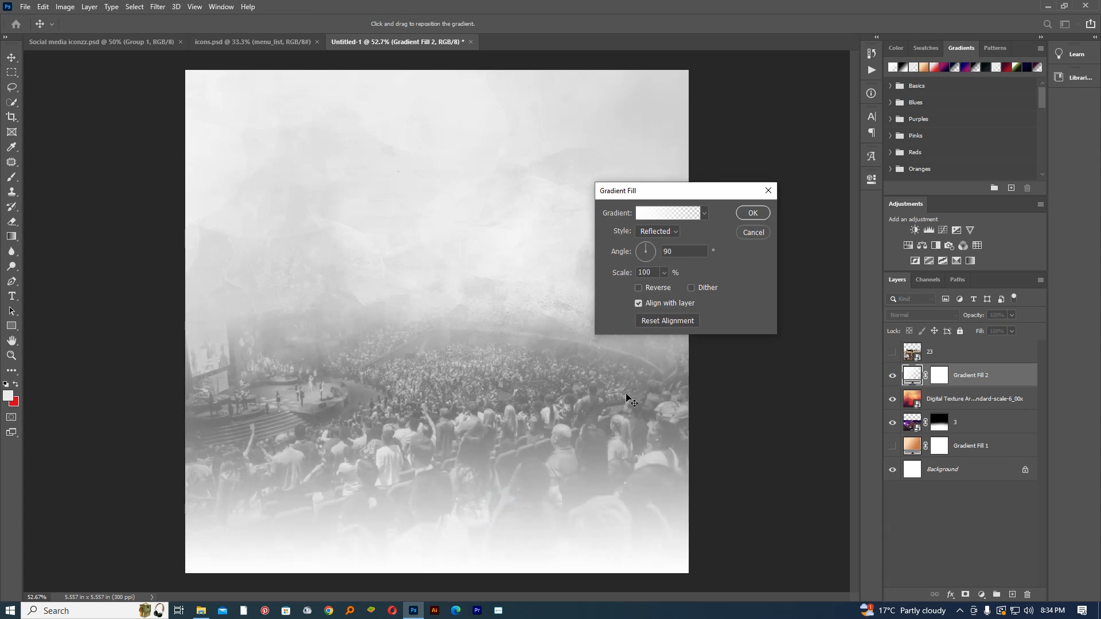
left_click_drag(505, 548, 507, 554)
left_click(753, 214)
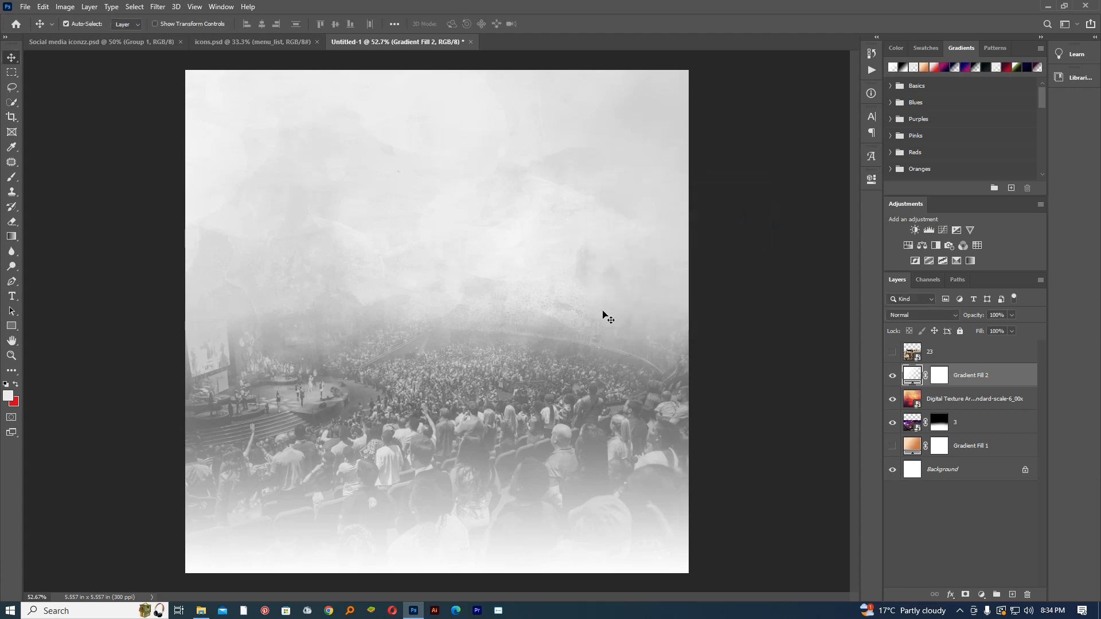
left_click_drag(963, 385, 970, 414)
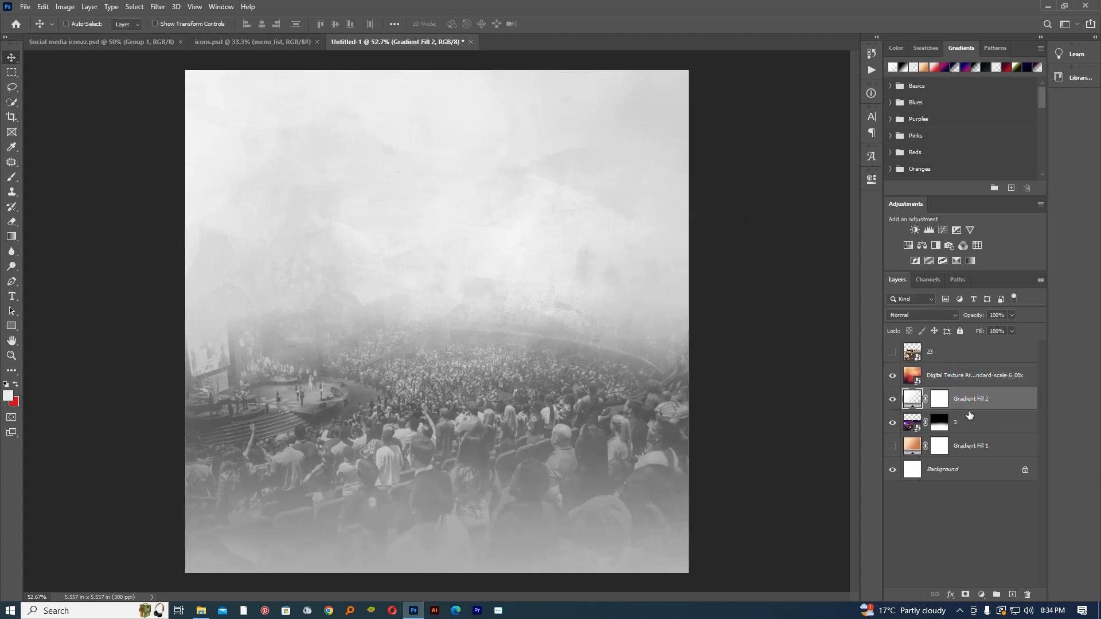
key("ctrl+z")
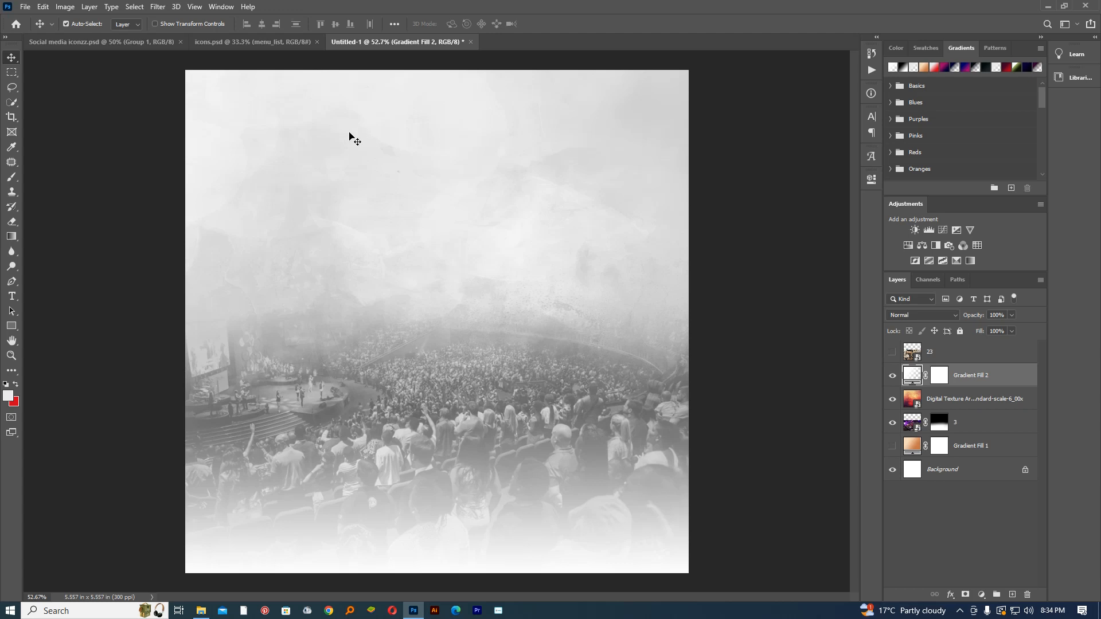
Add the headline text "Worship" near the upper middle of the canvas
left_click(12, 296)
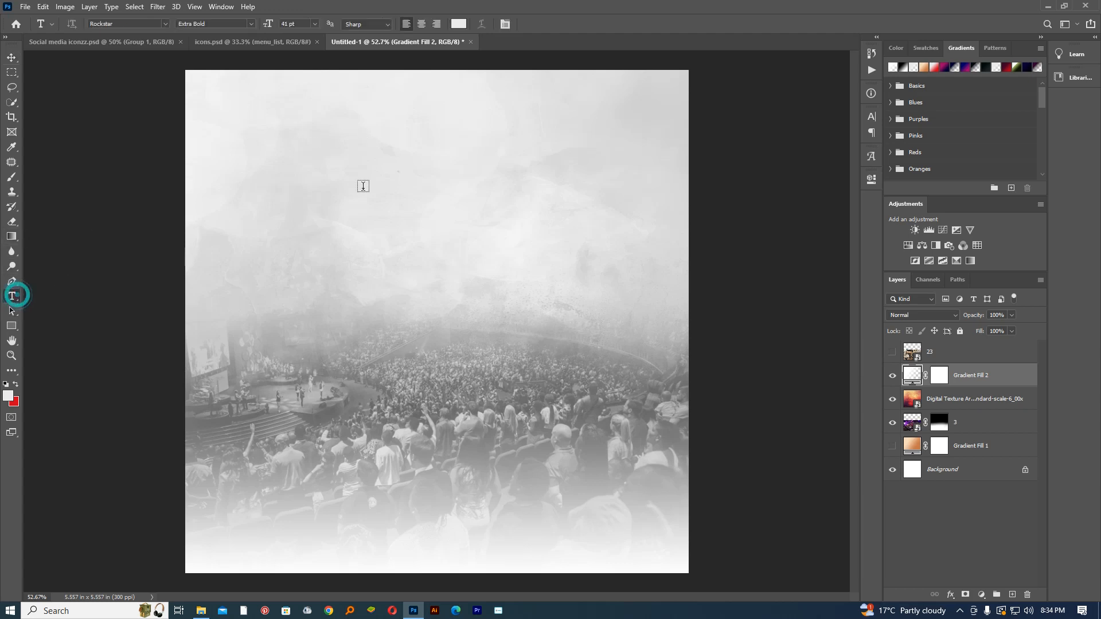
left_click(494, 206)
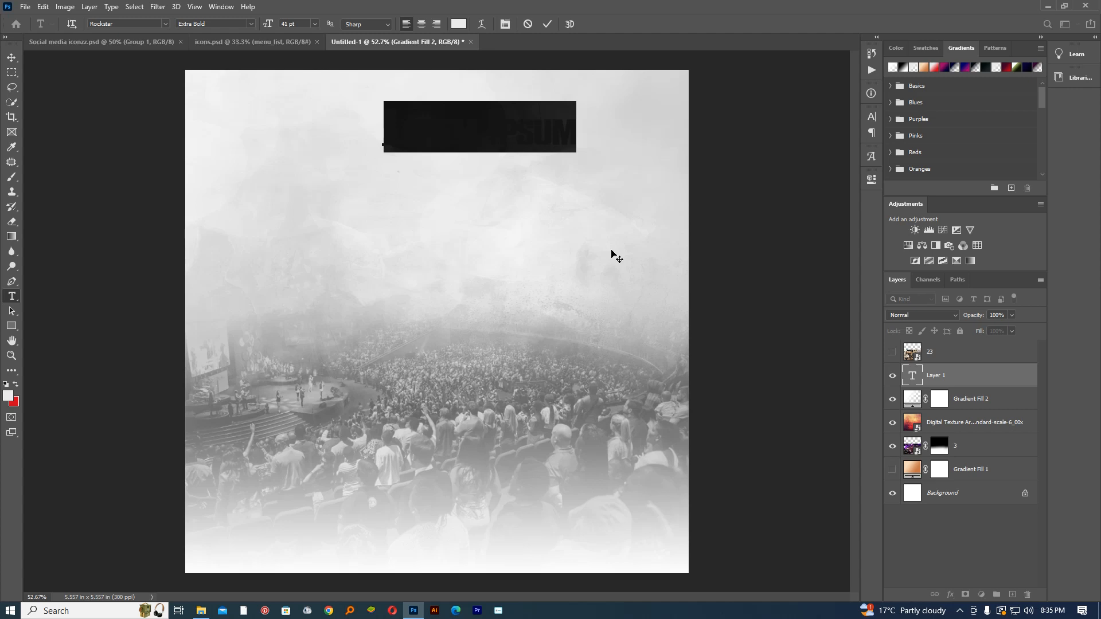
key("BackSpace")
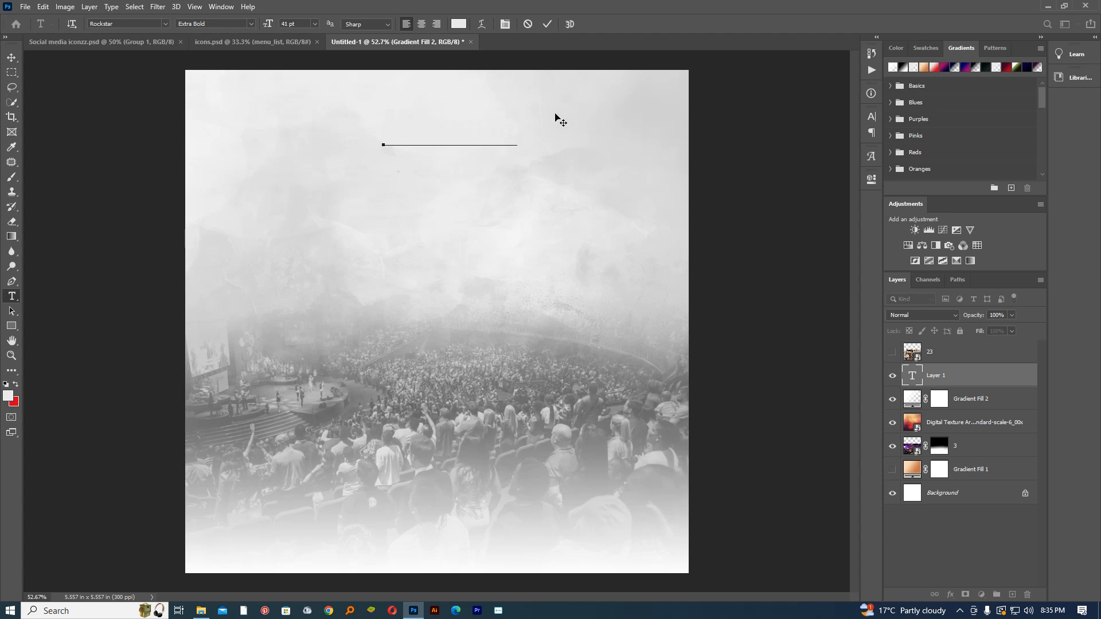
Change the colour of the whole "Worship" text to dark grey (282828)
key("ctrl+a")
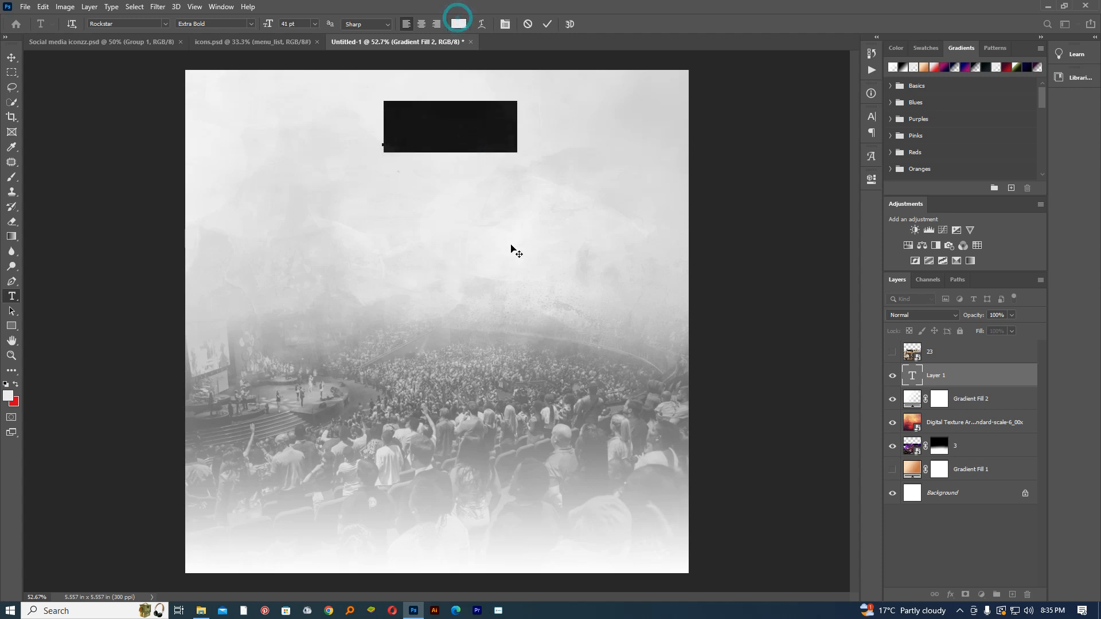
left_click(459, 24)
left_click(772, 106)
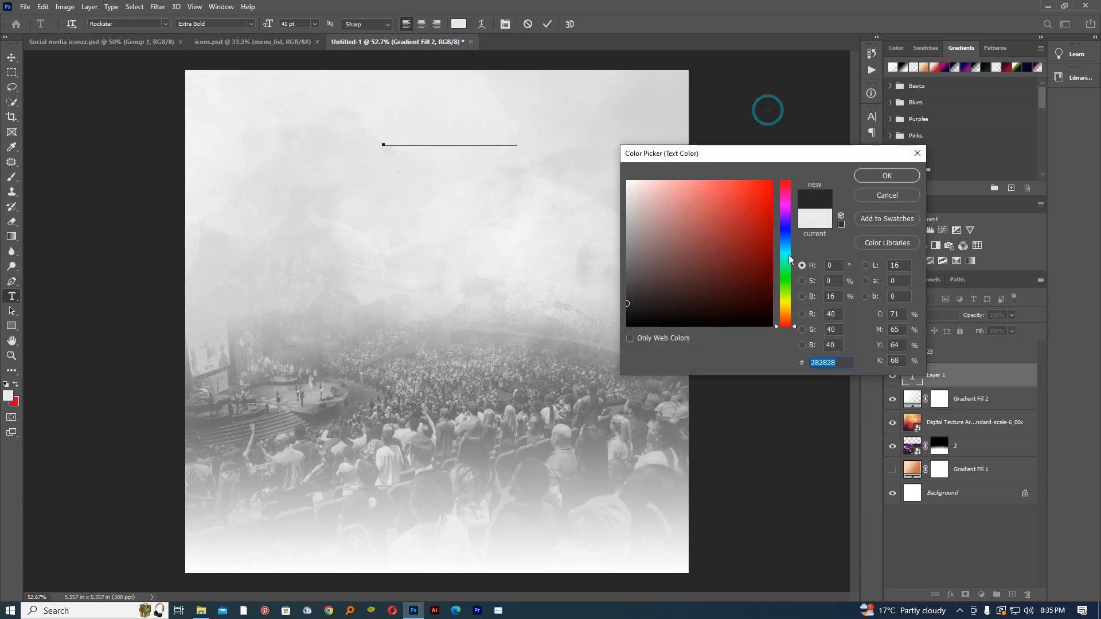
left_click(899, 177)
Change the "Worship" text's font to Couture Bold
left_click(870, 118)
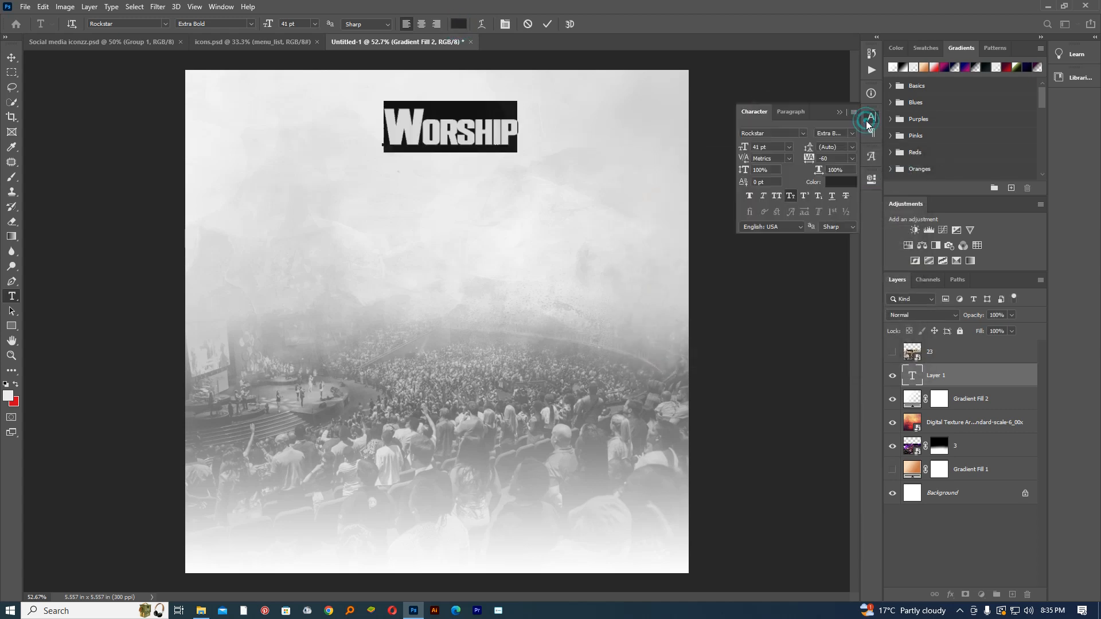
left_click(790, 133)
type("cio")
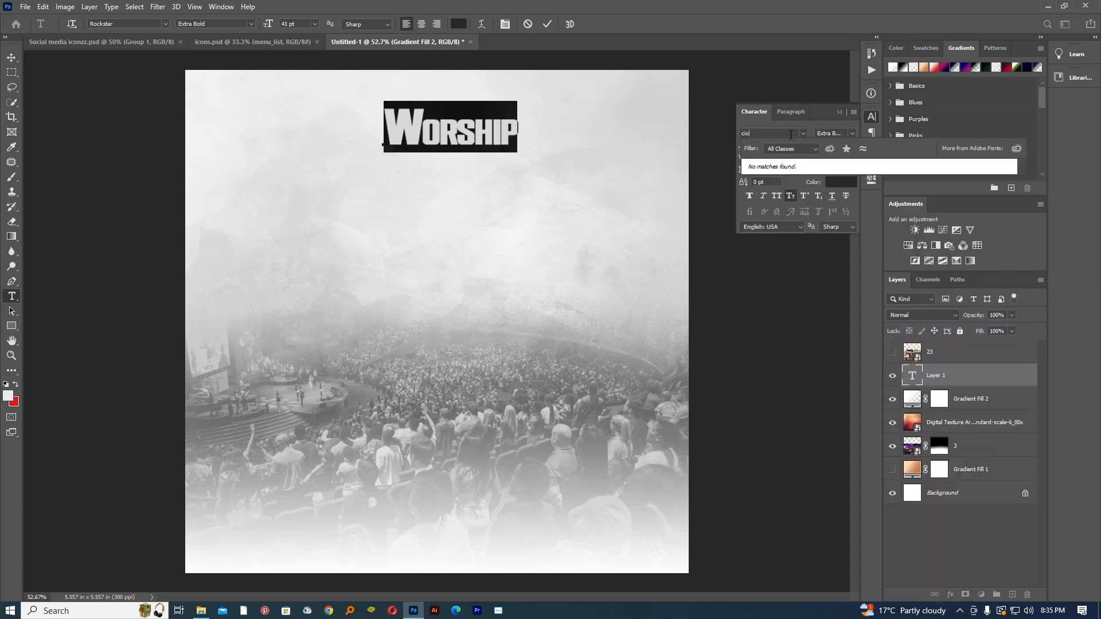
key("BackSpace")
key("BackSpace")
type("o")
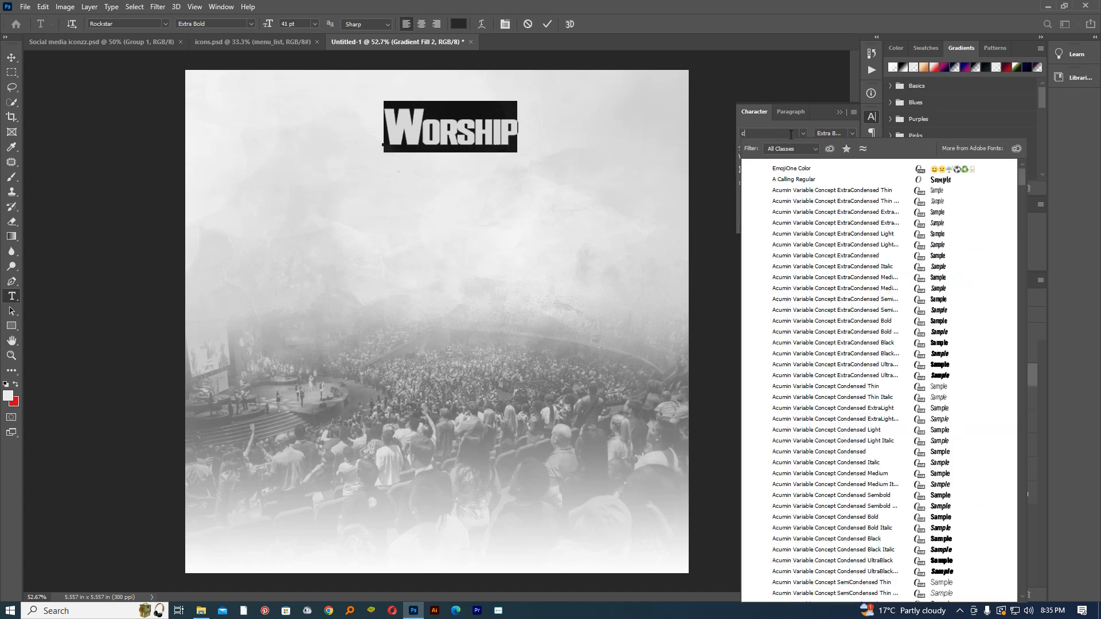
type("uture")
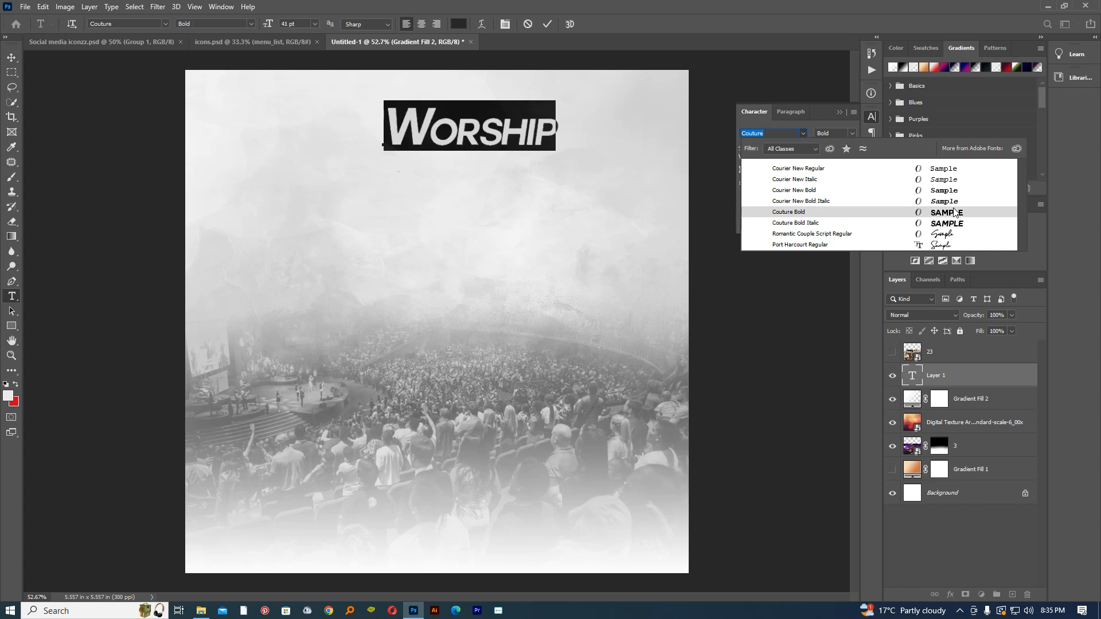
left_click(952, 212)
Look through the Downloads folder in File Explorer and return to Photoshop
left_click(200, 612)
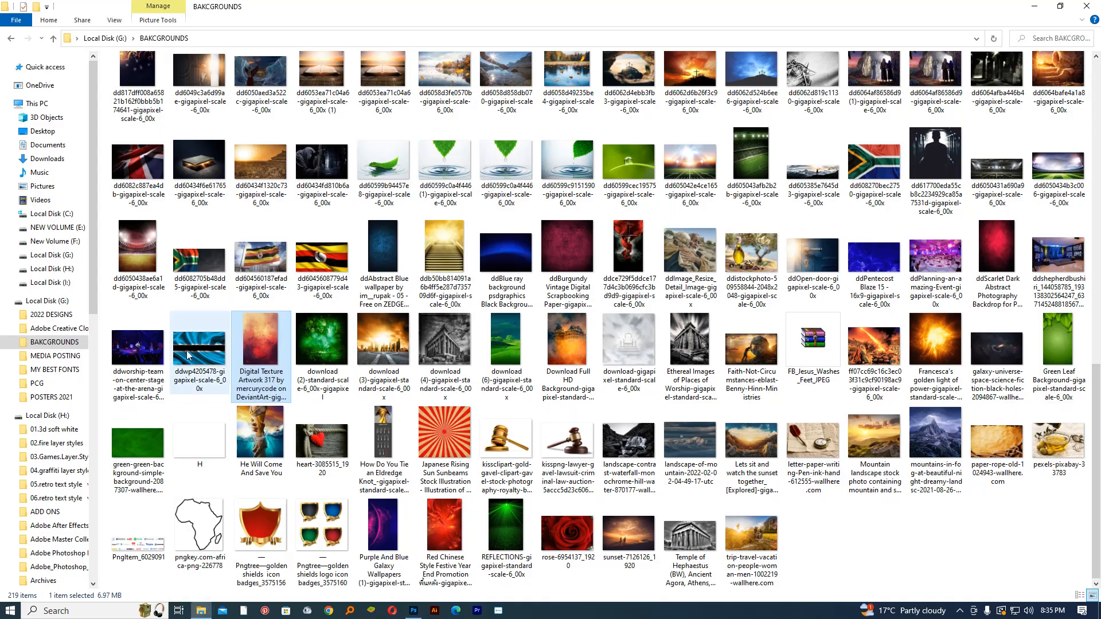
left_click(43, 160)
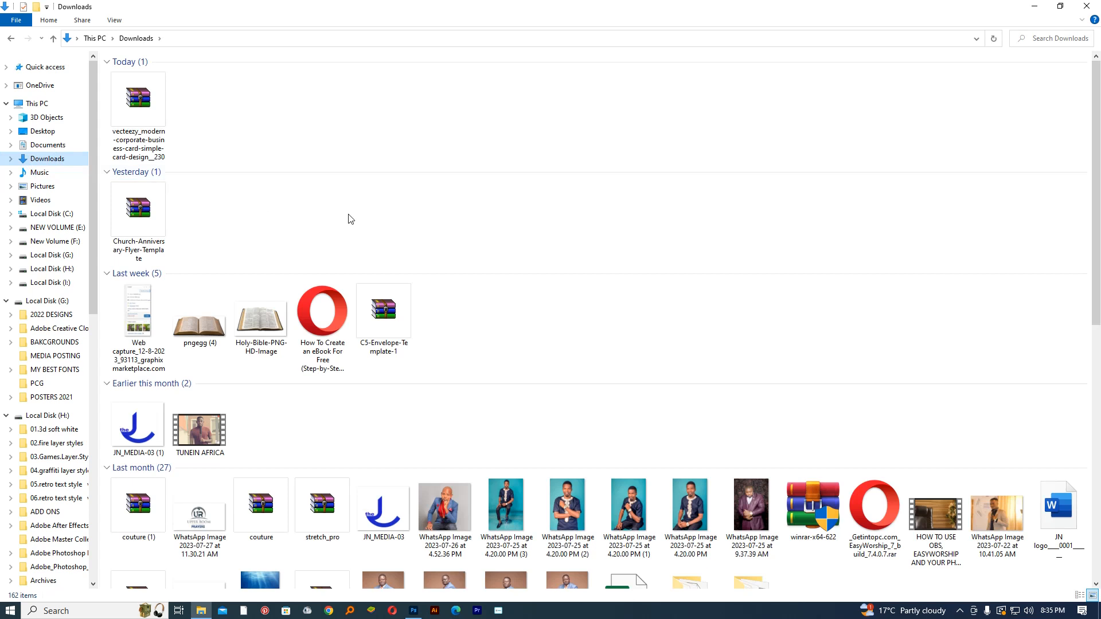
scroll(661, 345, "down", 3)
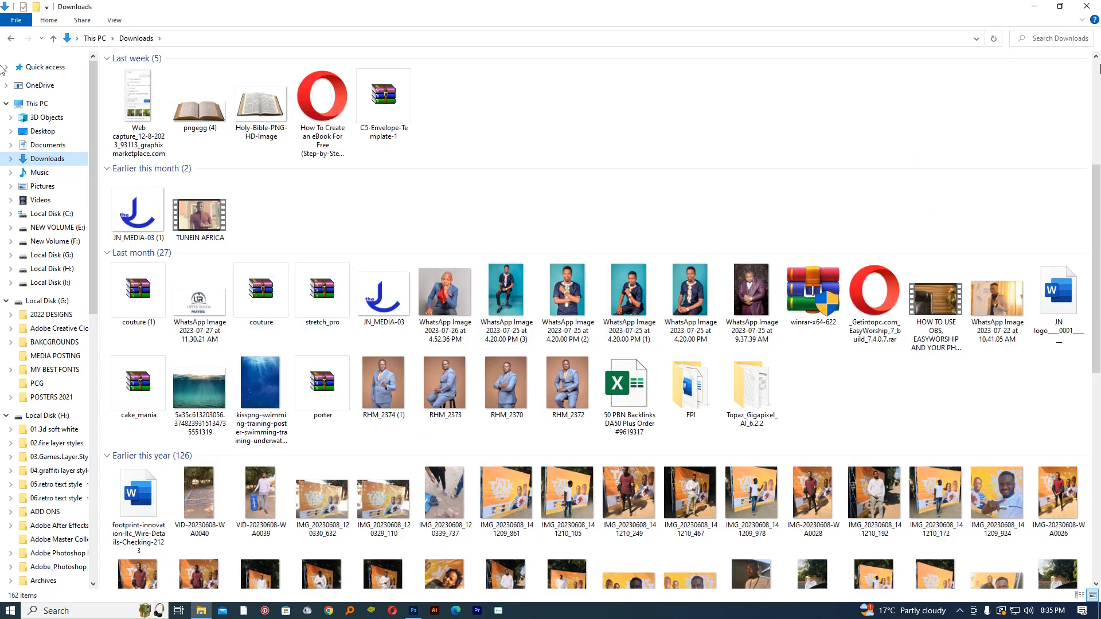
left_click(1033, 7)
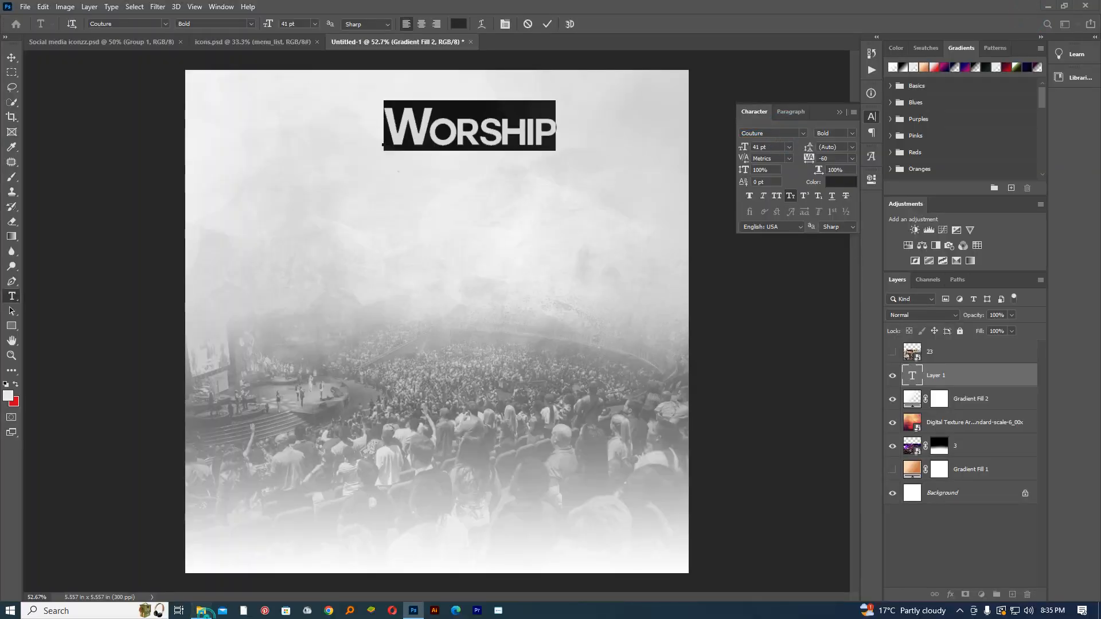
left_click(202, 611)
left_click(202, 611)
left_click(770, 133)
left_click(201, 611)
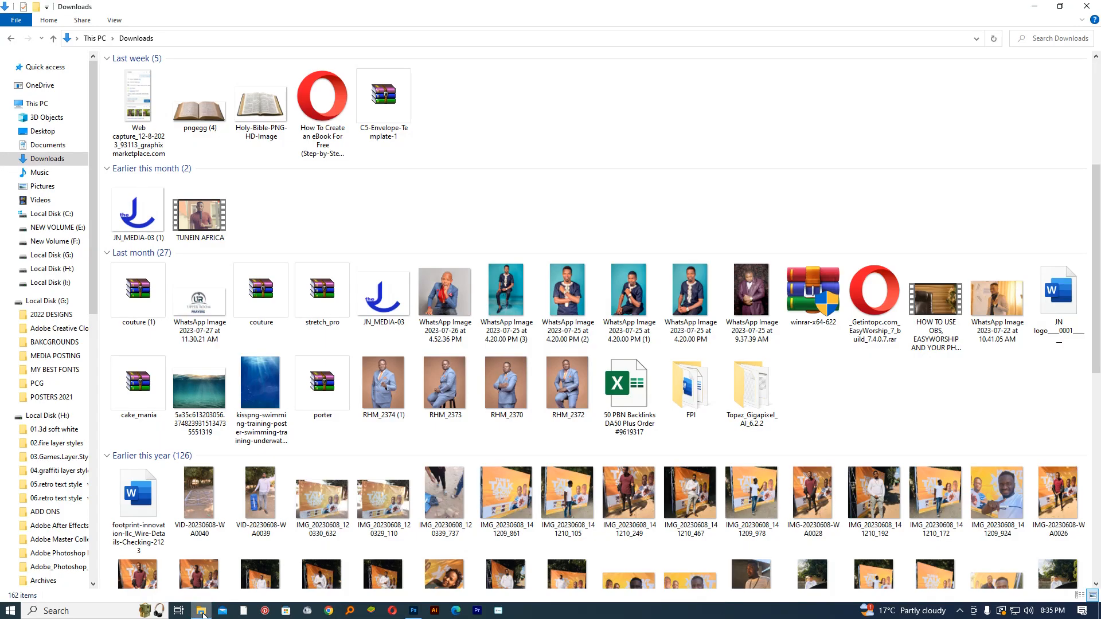
left_click(202, 611)
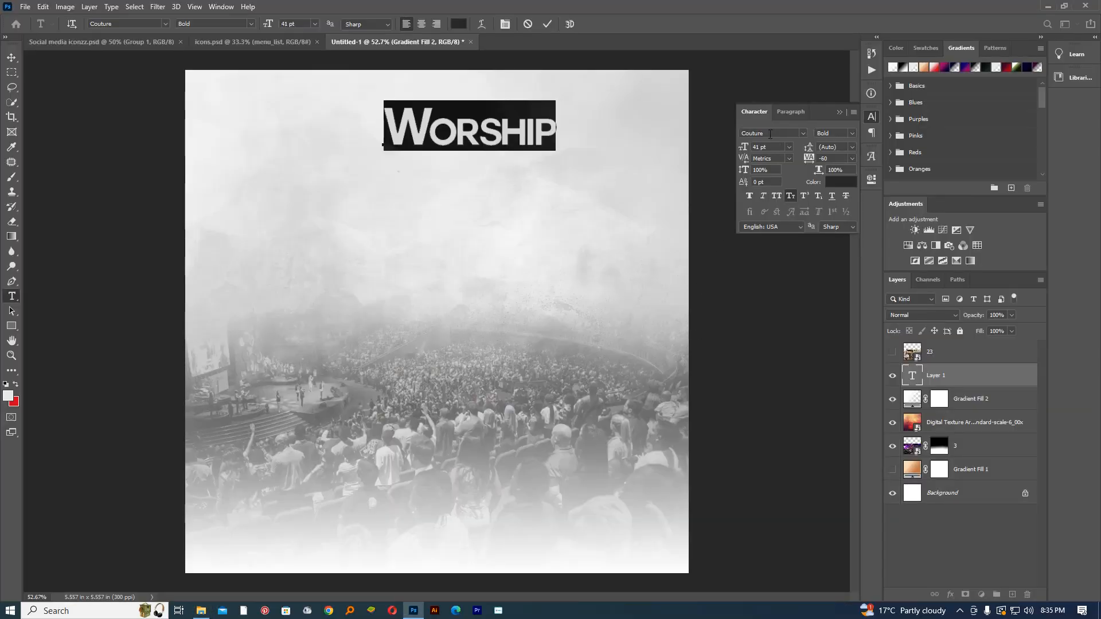
Reset the "Worship" text's character formatting and set its font to a heavy FONTSPRING DEMO - Organetto Exp style
left_click(854, 117)
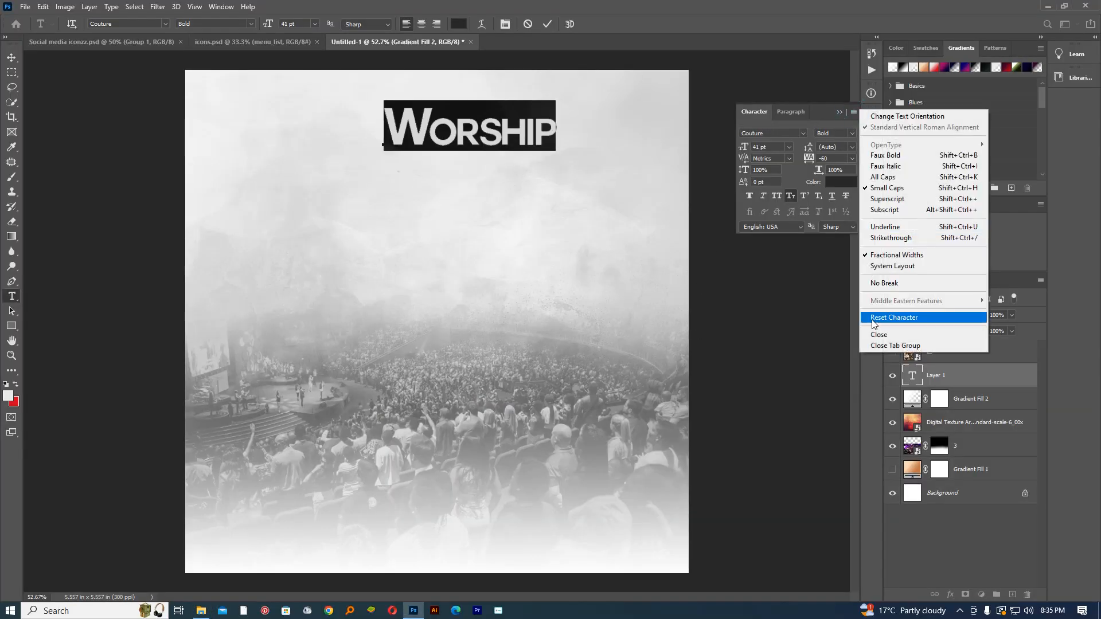
left_click(895, 314)
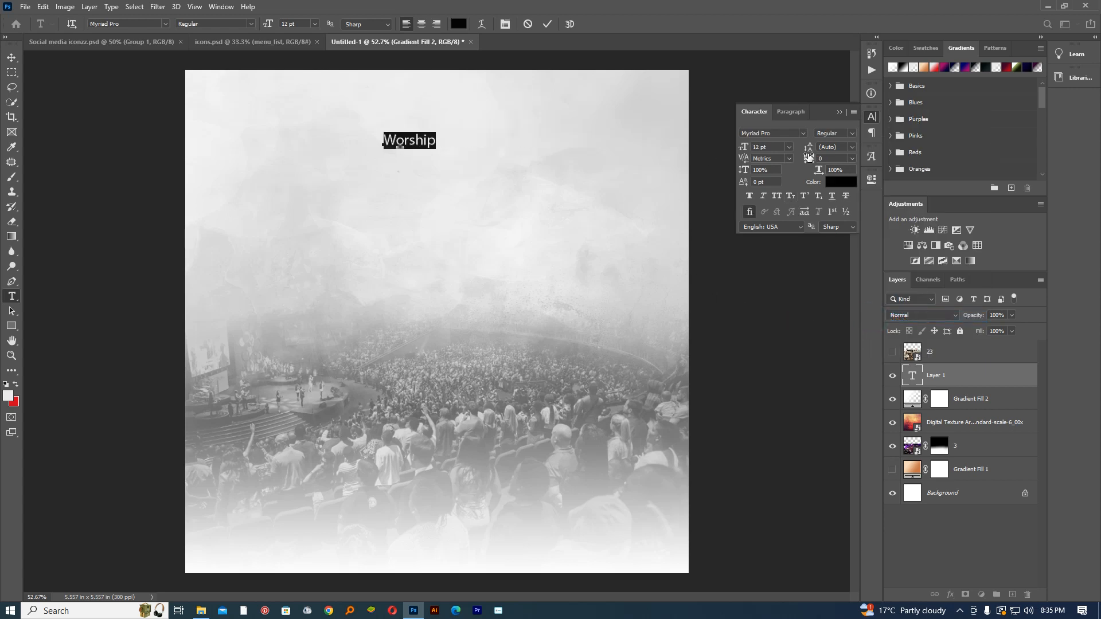
left_click(777, 133)
type("c")
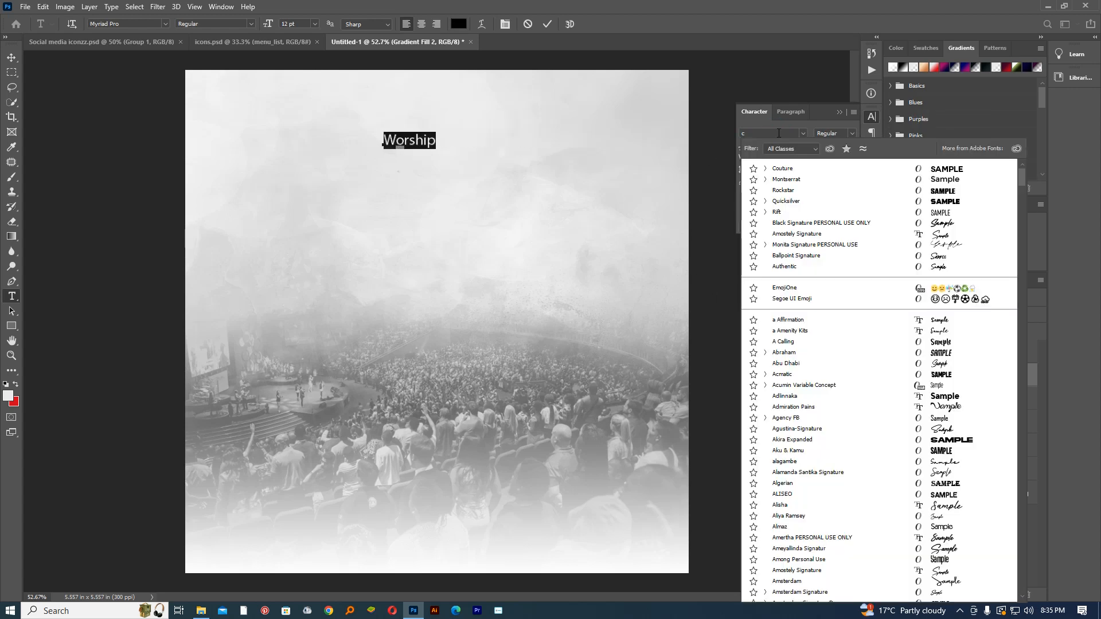
key("BackSpace")
type("o")
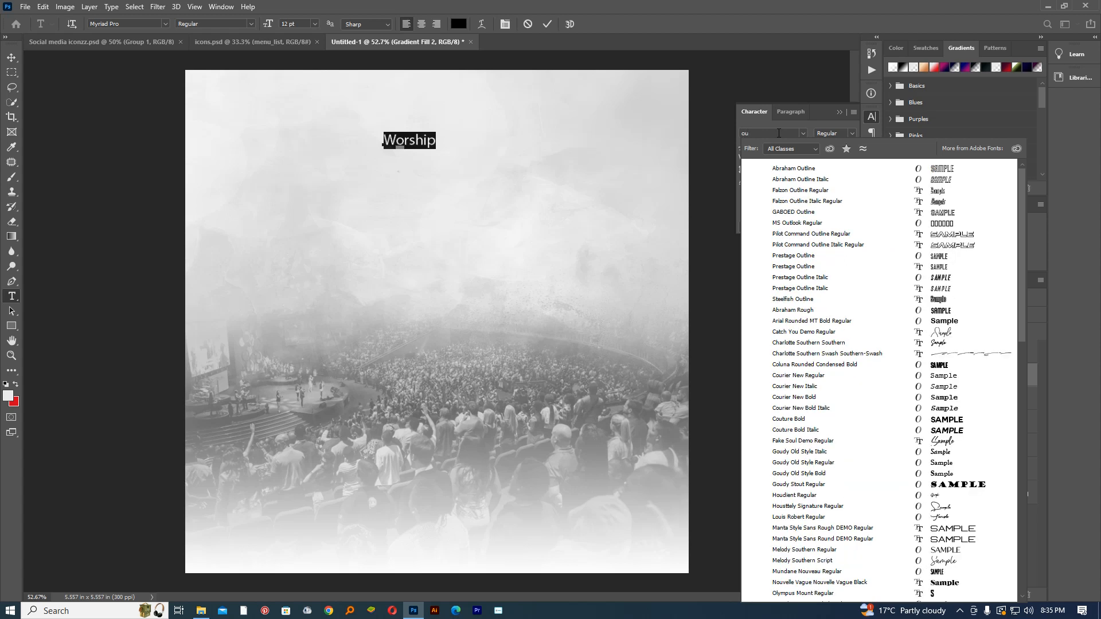
type("o")
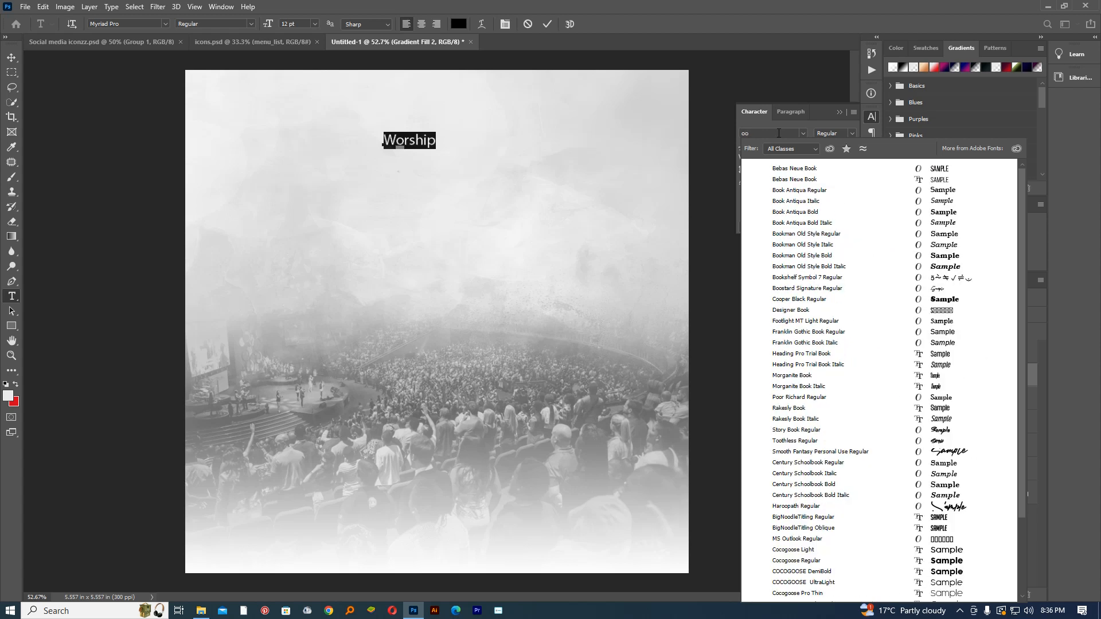
type("u")
key("BackSpace")
key("BackSpace")
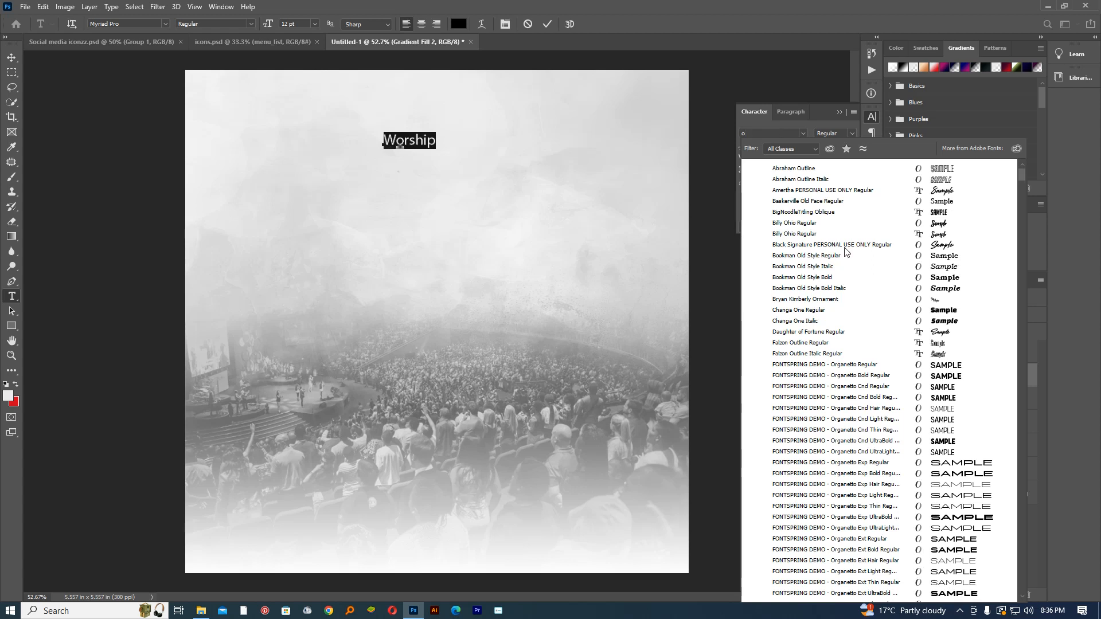
left_click(963, 507)
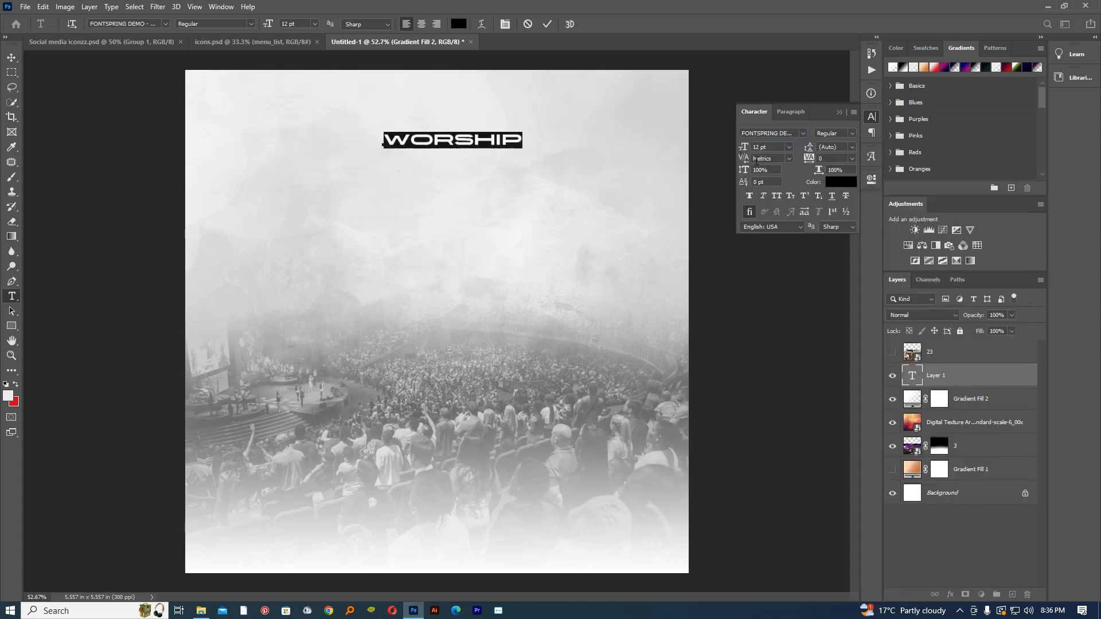
Enlarge the WORSHIP headline to 60 pt, move it further into the canvas and break it into two lines, WOR and SHIP
left_click_drag(745, 147, 771, 156)
left_click_drag(557, 223, 459, 268)
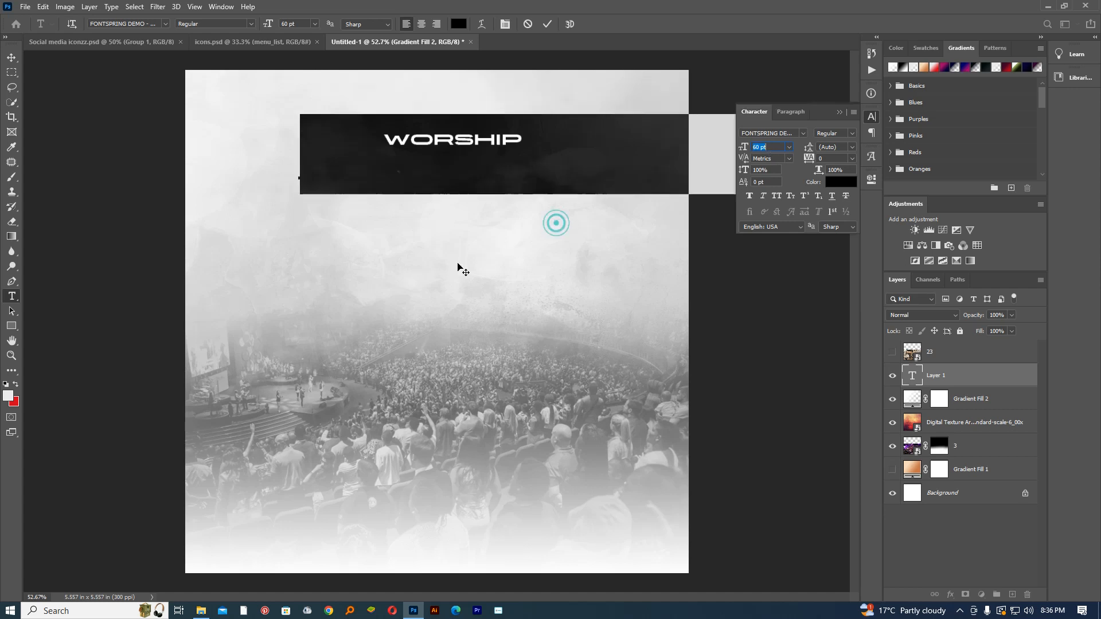
left_click(615, 152)
key("Return")
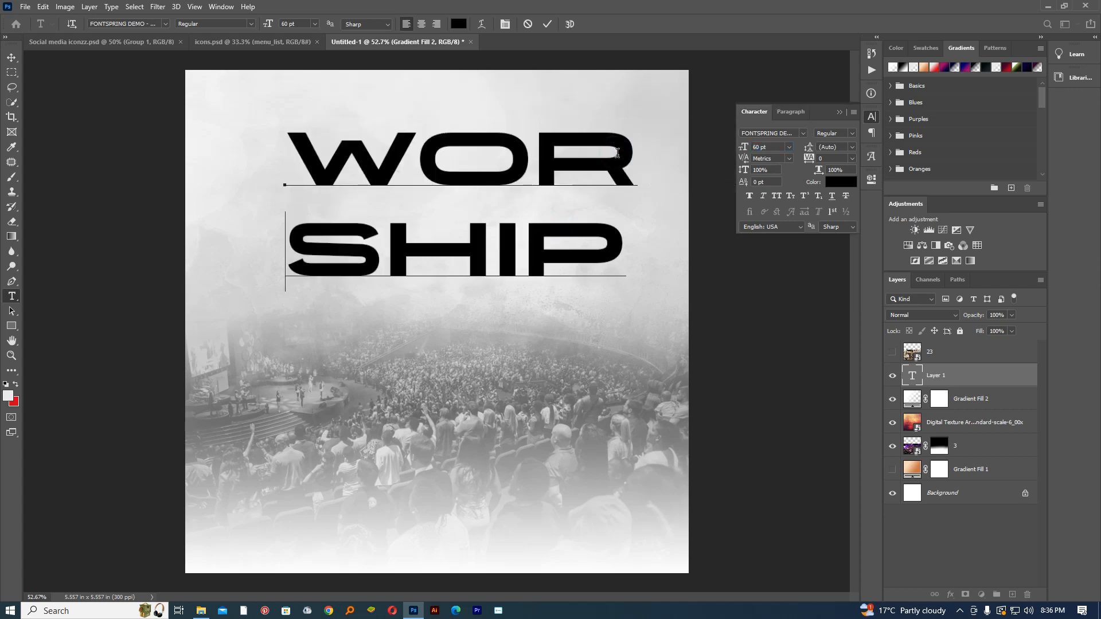
Tighten the two-line headline with -120 tracking and set the SHIP line's leading to 45 pt
left_click_drag(560, 274, 286, 144)
left_click_drag(801, 155, 615, 164)
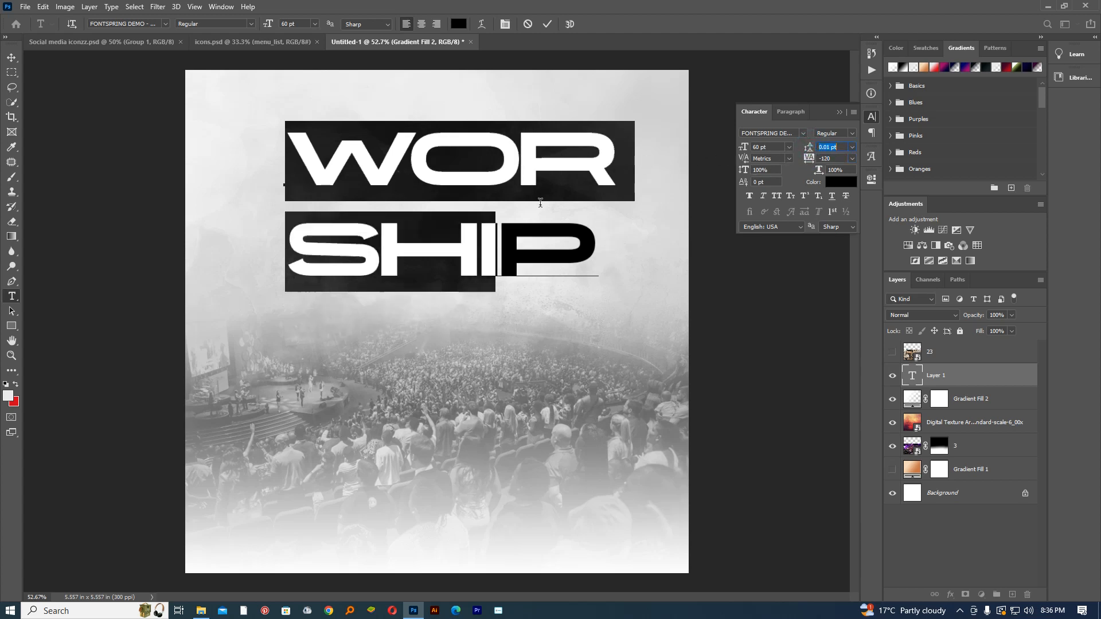
left_click(491, 229)
double_click(504, 230)
left_click(846, 147)
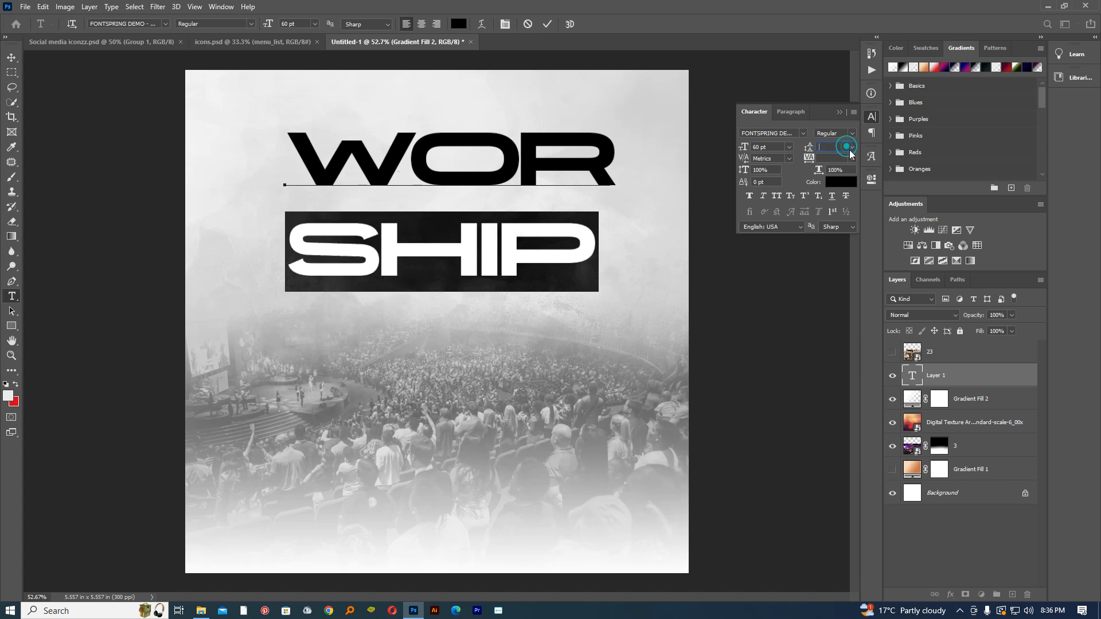
left_click(832, 158)
left_click_drag(809, 148, 794, 150)
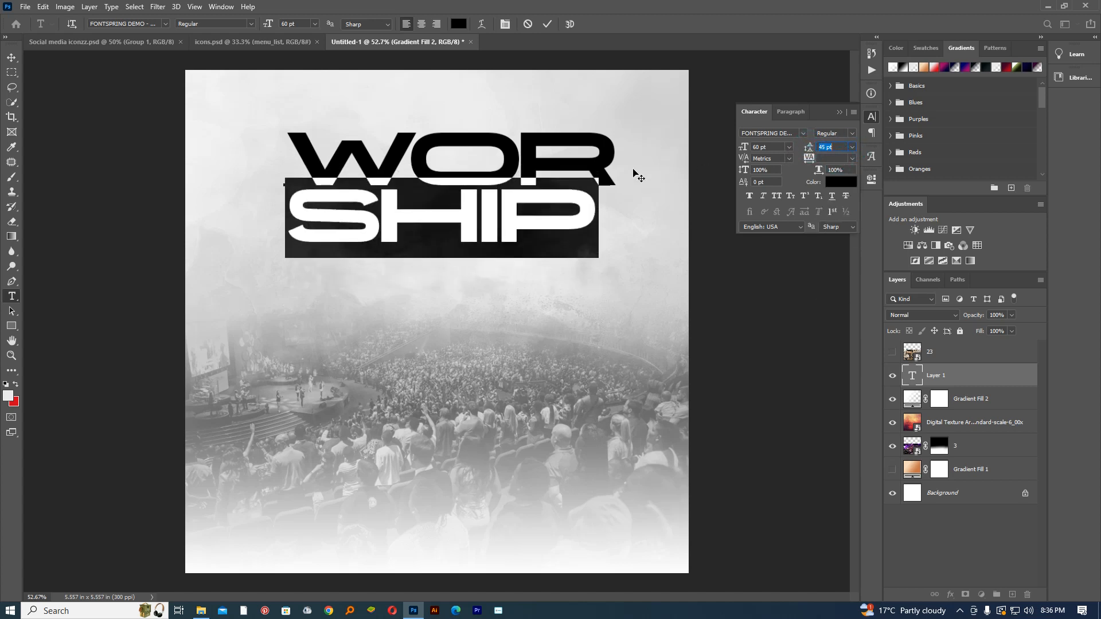
Indent the SHIP line slightly under WOR and shift the headline a little down and left on the canvas
left_click(636, 177)
left_click(283, 200)
mouse_move(473, 292)
left_mouse_down()
mouse_move(455, 303)
mouse_move(472, 289)
left_mouse_up()
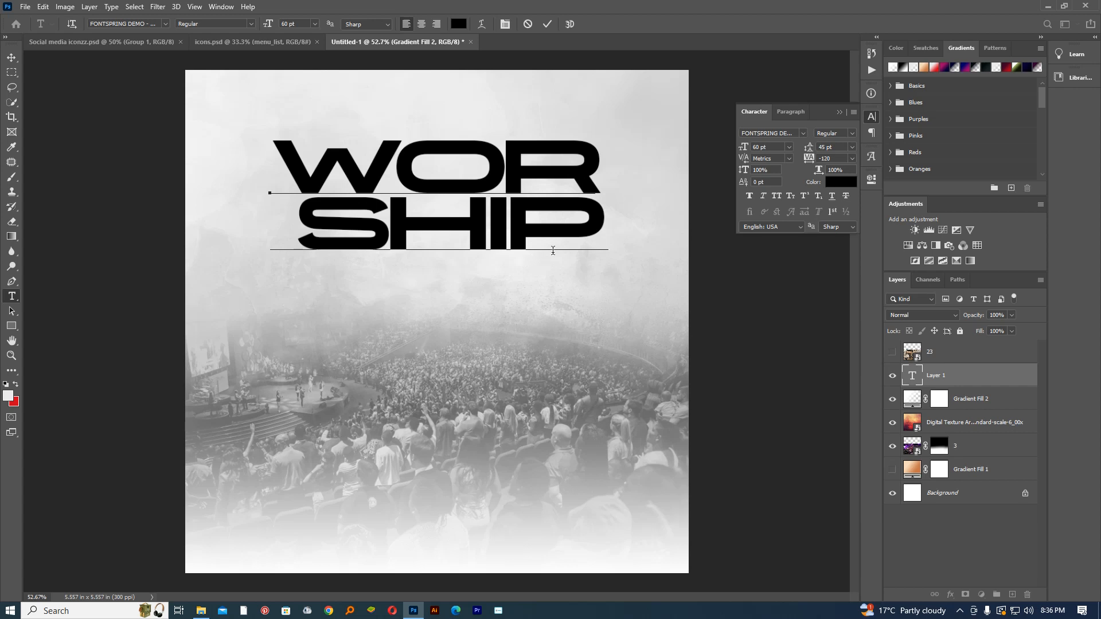
left_click(548, 23)
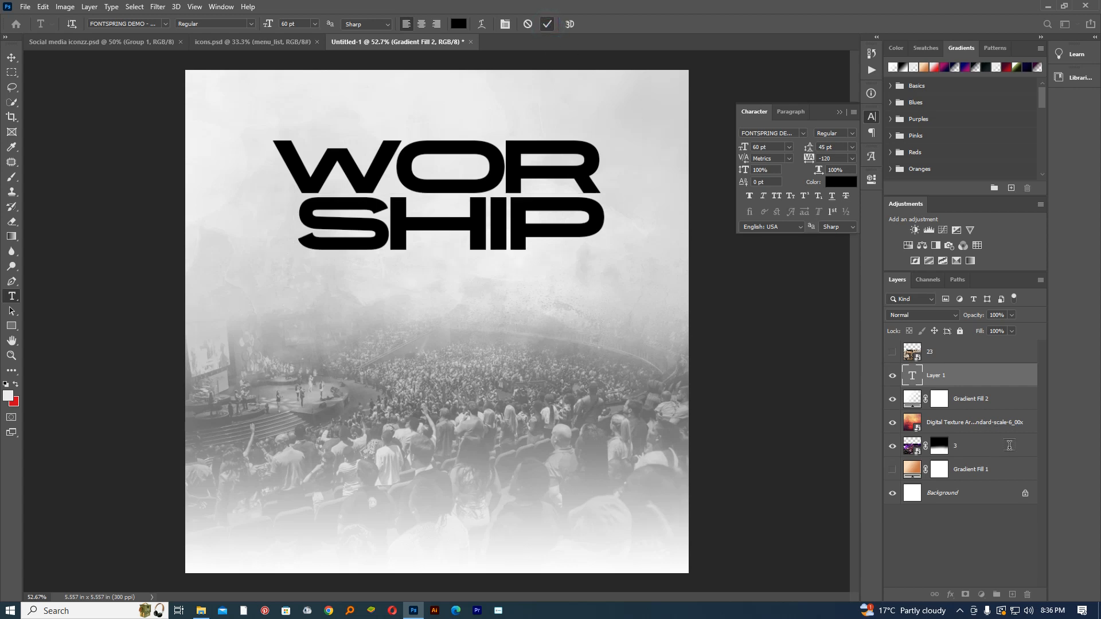
Set the digital texture layer's opacity to 34%
left_click(987, 422)
mouse_move(975, 317)
left_mouse_down()
mouse_move(963, 317)
mouse_move(977, 317)
left_mouse_up()
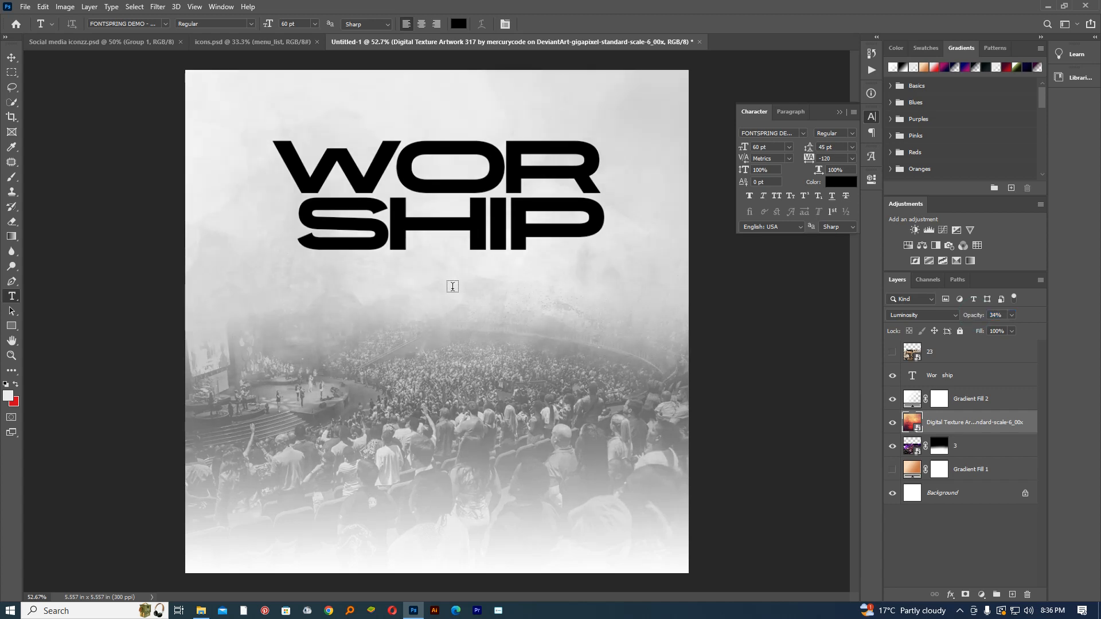
Scale the WOR SHIP headline to 71.24% and nudge it slightly left
left_click(525, 220)
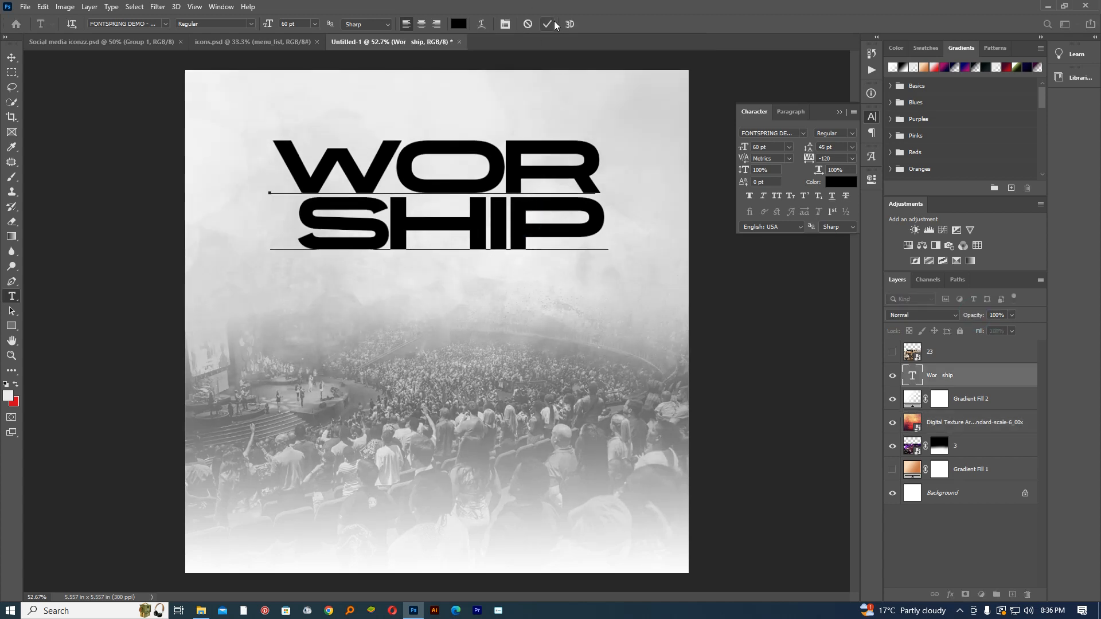
key("ctrl+t")
left_click_drag(615, 130, 568, 149)
left_click(567, 24)
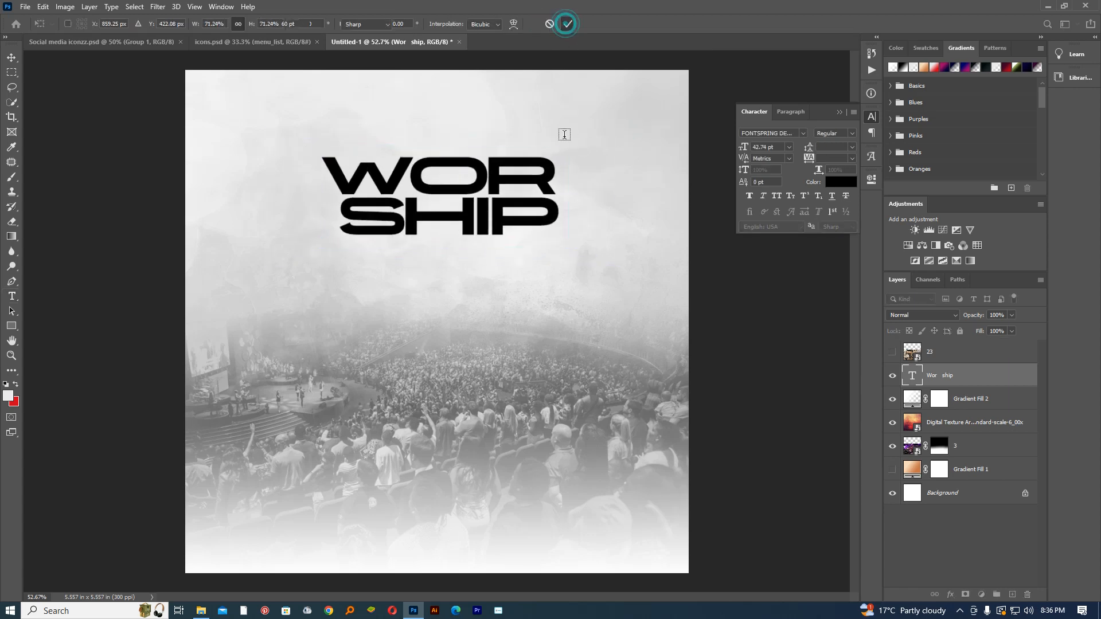
left_click(473, 302)
left_click_drag(472, 302, 466, 300)
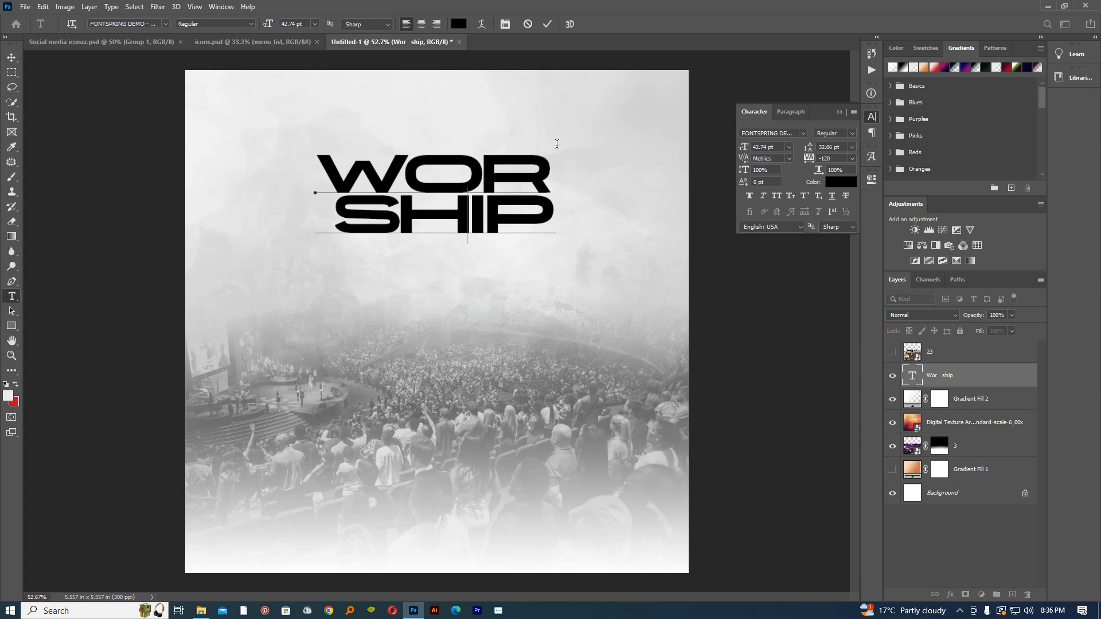
left_click(547, 24)
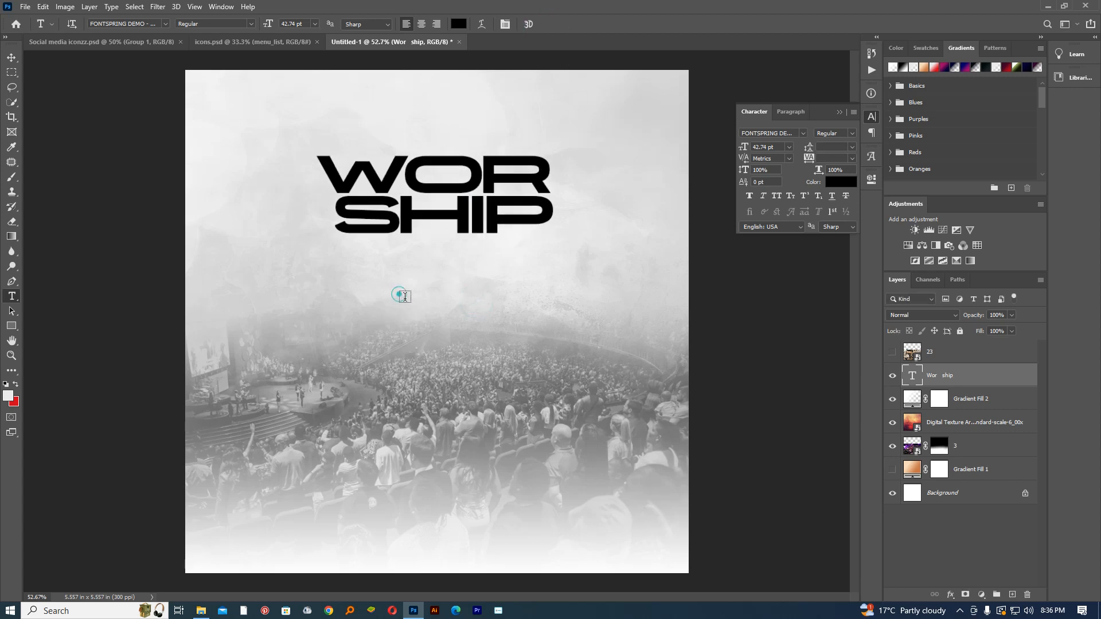
Add a new text line reading THURSDAY just below the WOR SHIP headline
left_click(401, 294)
type("LOR")
type("THU")
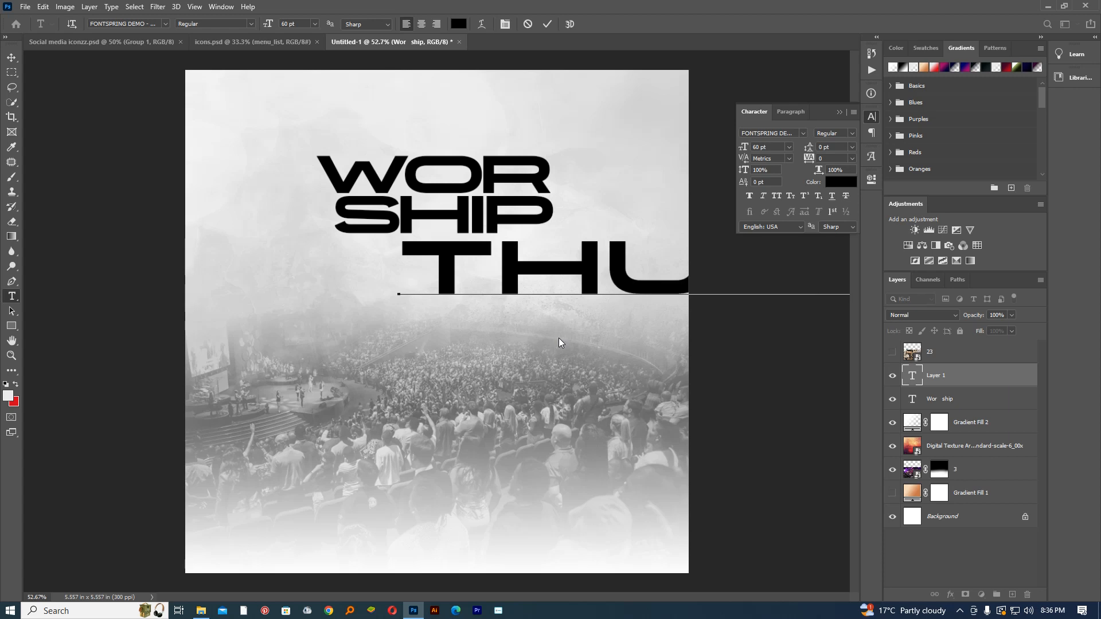
double_click(623, 250)
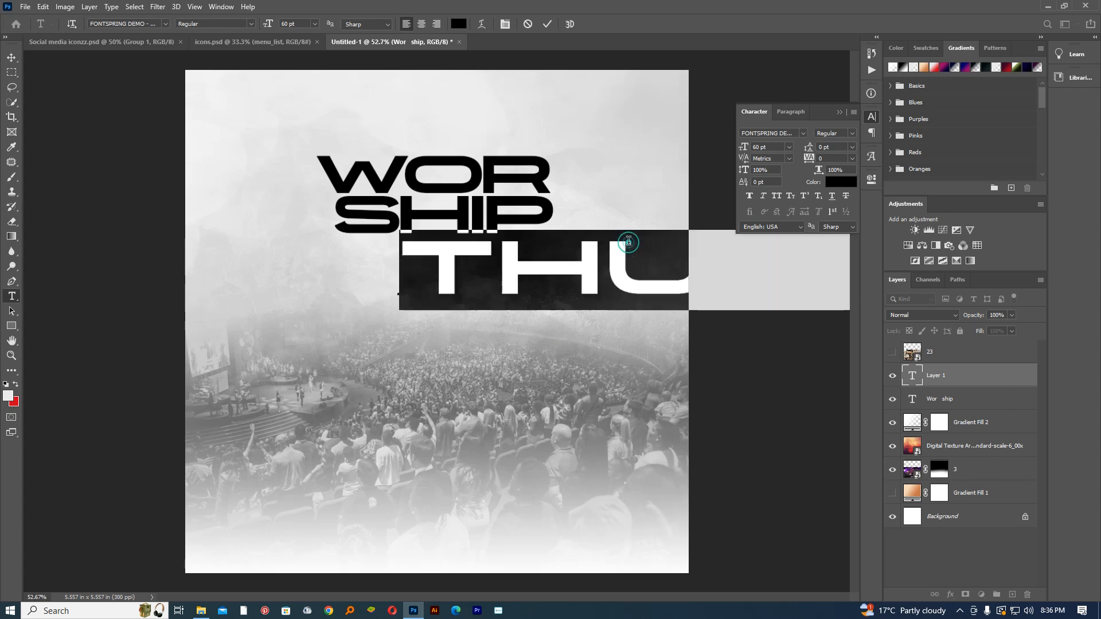
Compare typefaces for the THURSDAY line and set it in Montserrat ExtraLight at 12 pt
left_click(808, 133)
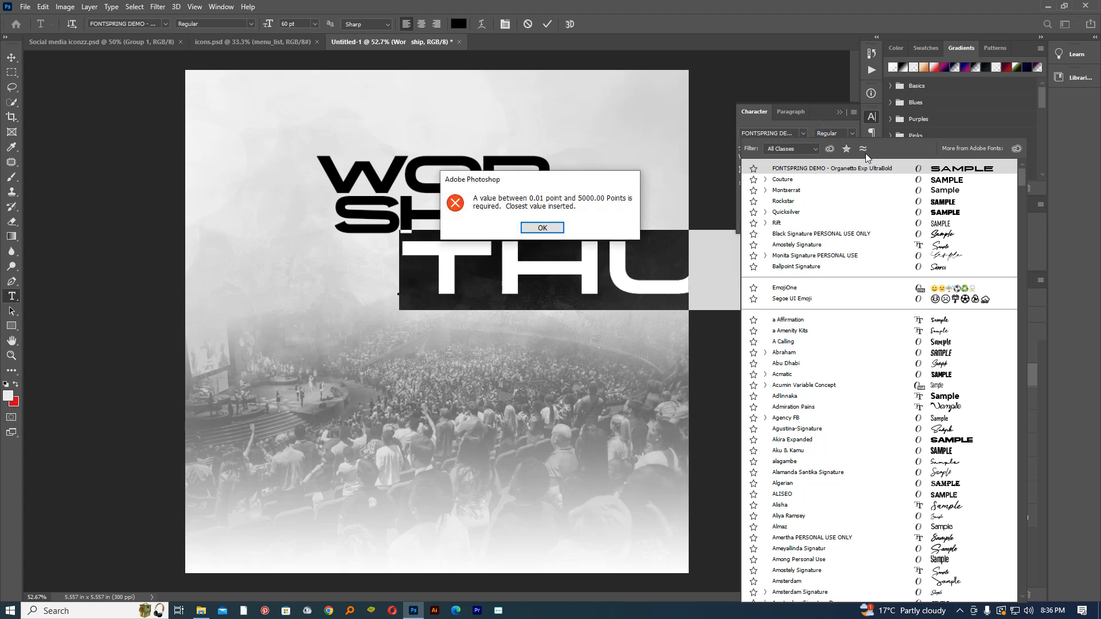
left_click(556, 227)
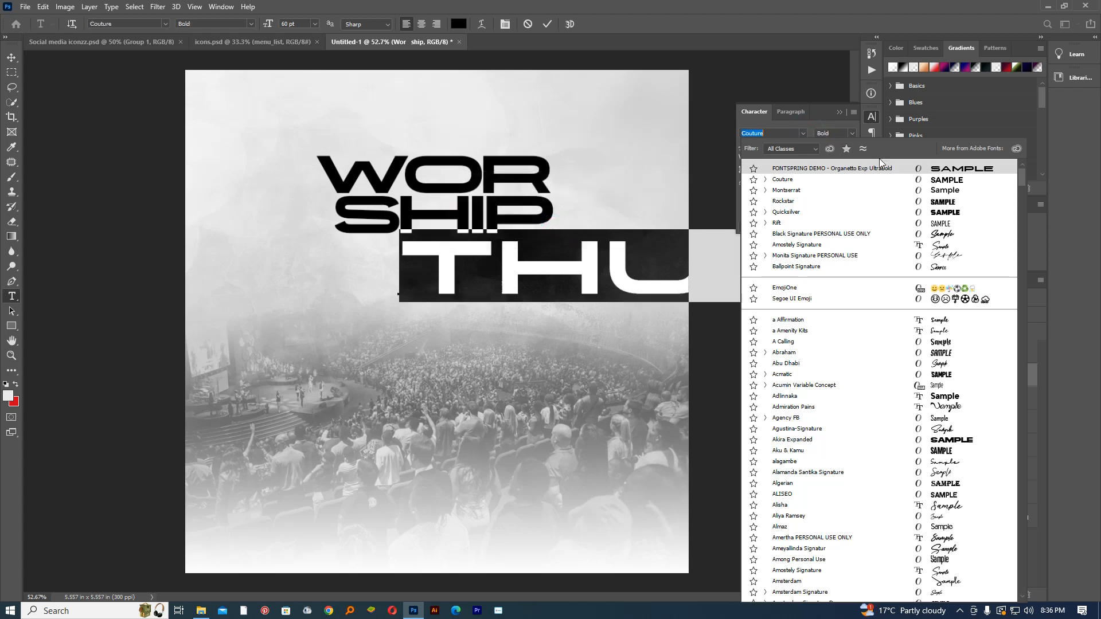
left_click(941, 189)
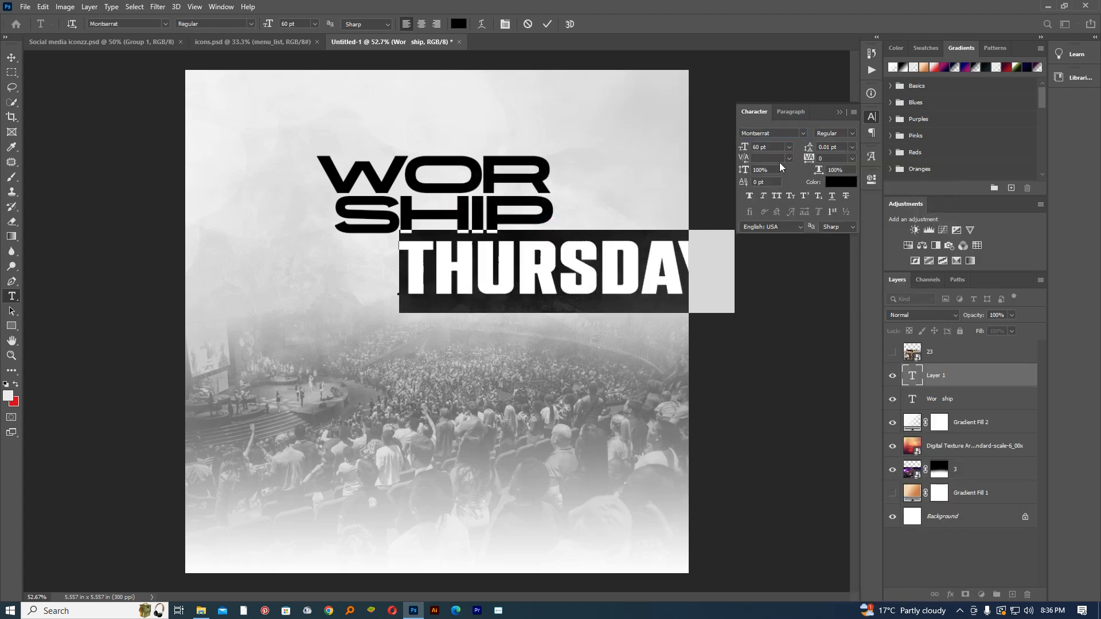
left_click(803, 133)
key("Down")
key("Down")
key("Down")
key("Down")
key("Down")
key("Down")
key("Down")
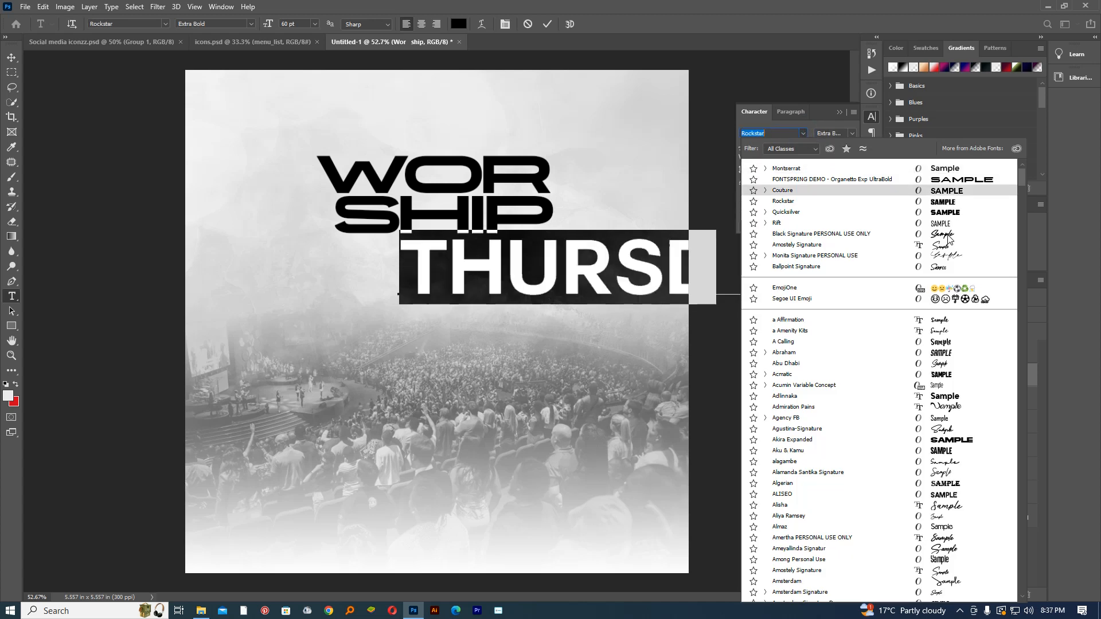
left_click(950, 167)
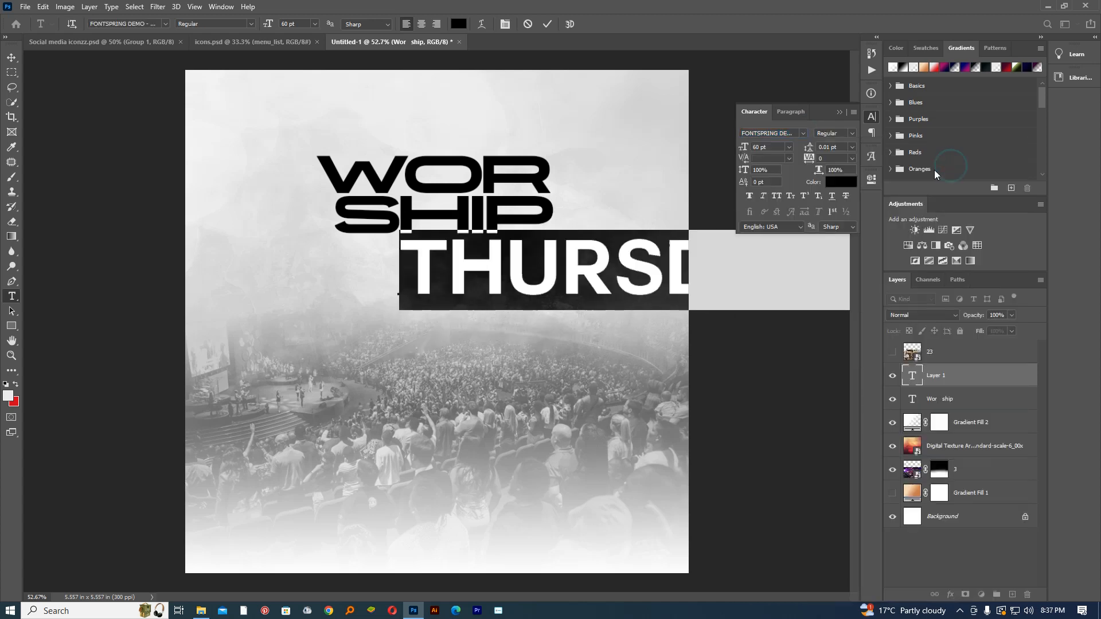
left_click(855, 133)
left_click(874, 181)
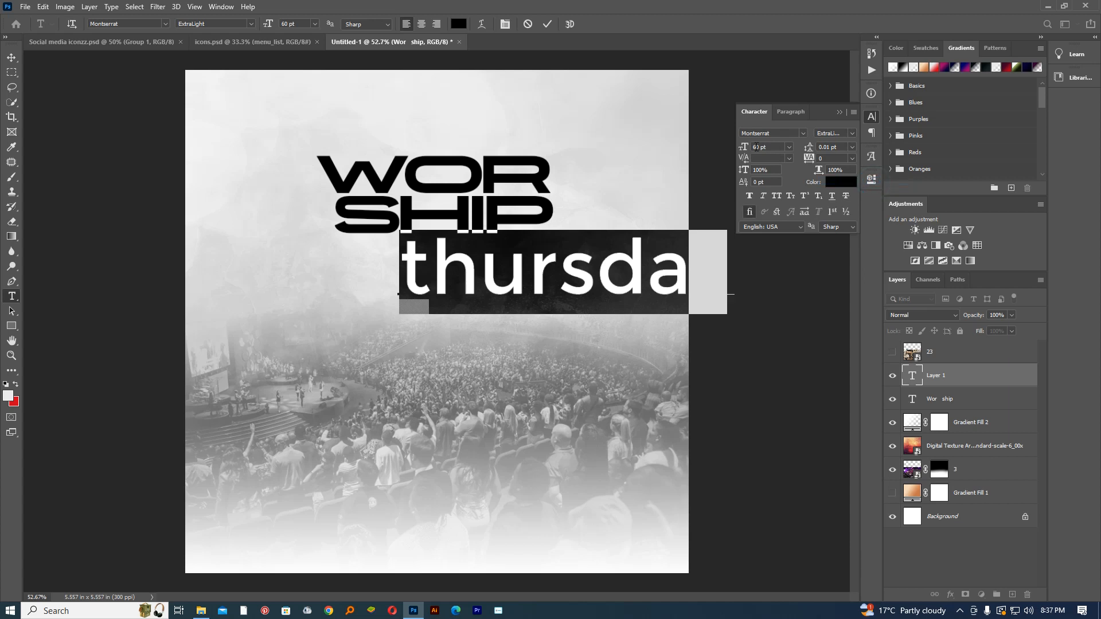
left_click_drag(743, 148, 713, 164)
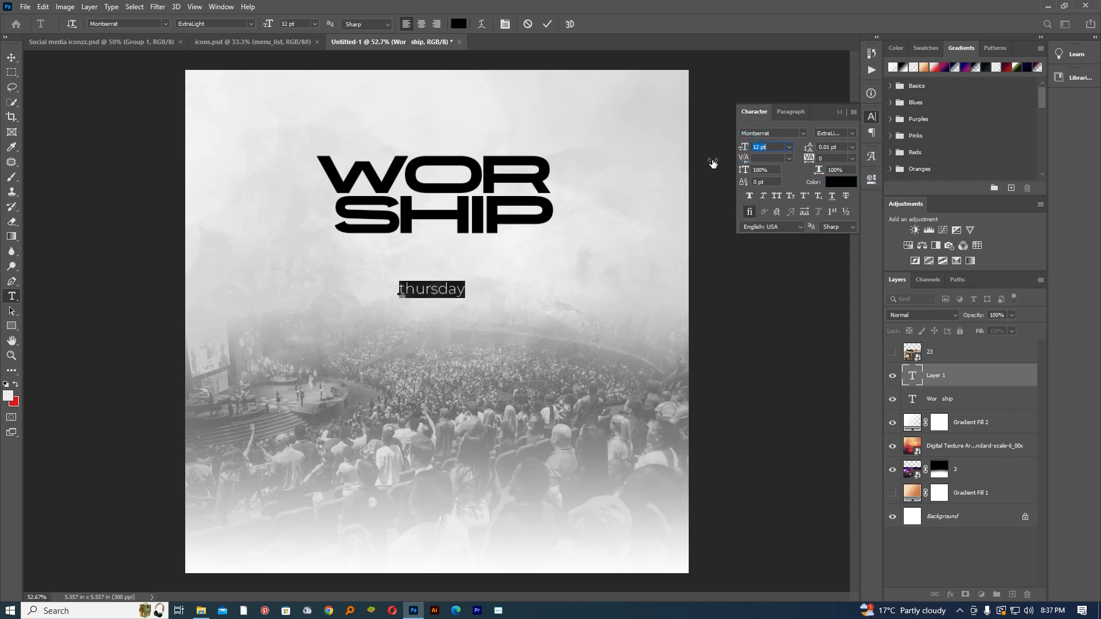
Format THURSDAY as 6 pt SemiBold all caps with 1880 tracking and position it directly beneath SHIP
left_click(854, 113)
left_click(878, 165)
left_click(852, 133)
left_click_drag(808, 158, 842, 165)
left_click_drag(749, 148, 745, 148)
left_click_drag(582, 266, 550, 229)
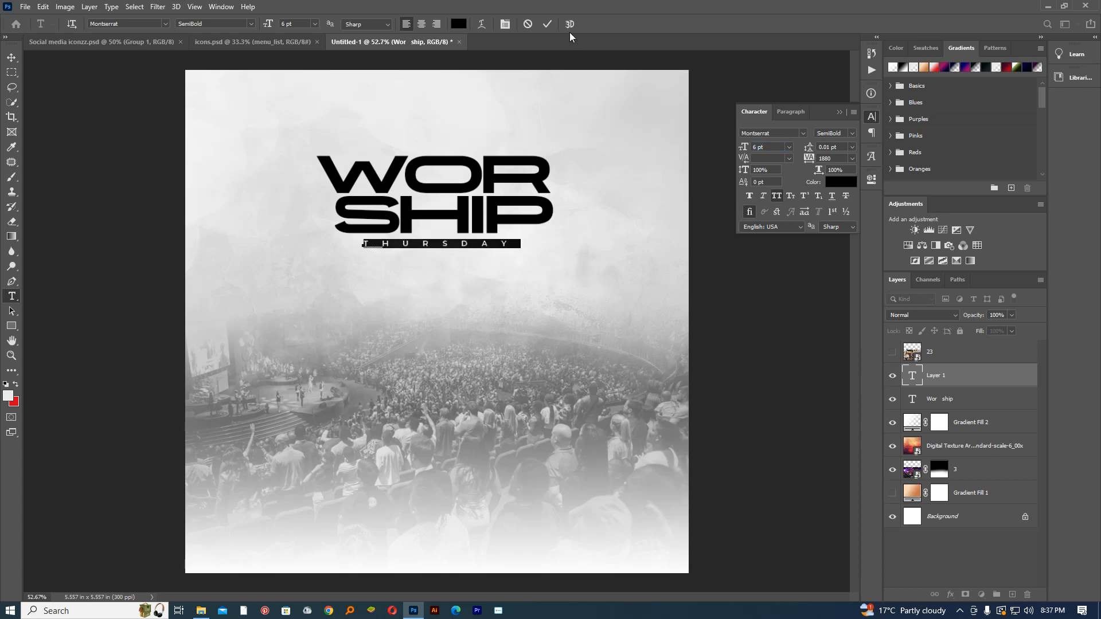
left_click(547, 24)
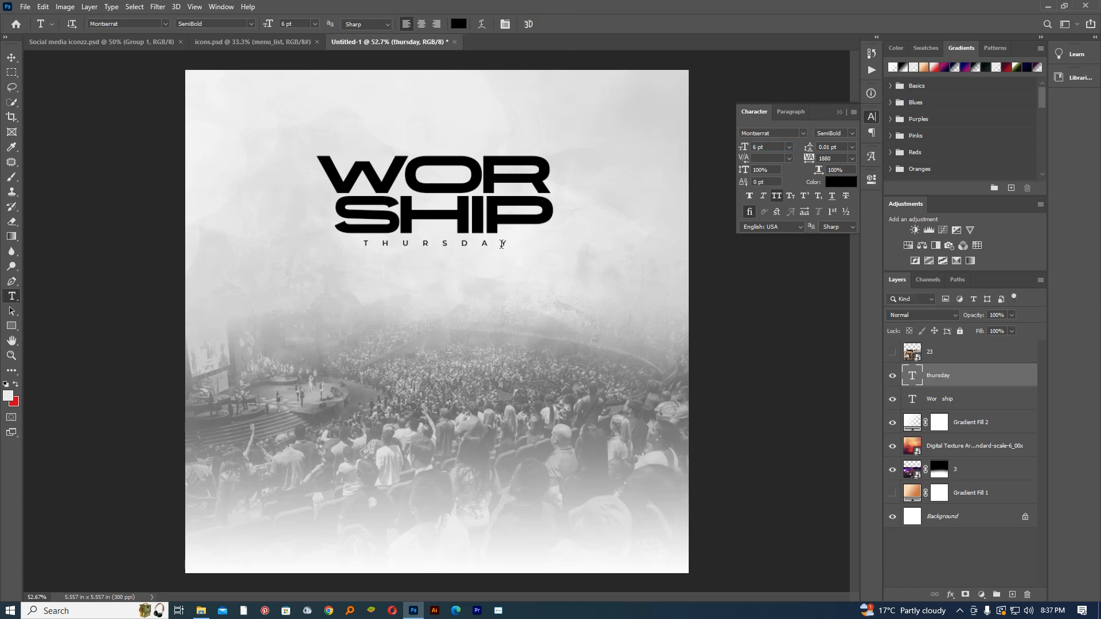
left_click(492, 242)
left_click(547, 24)
Add a text line reading 7PM. 8TH JULY just above the WOR SHIP headline
left_click(451, 106)
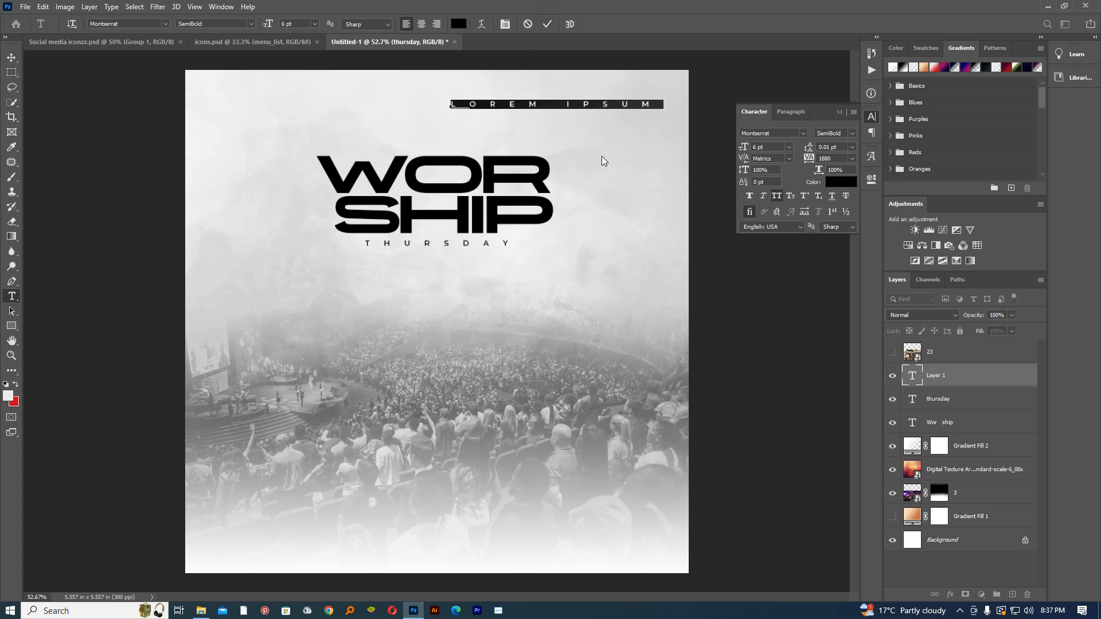
type("7")
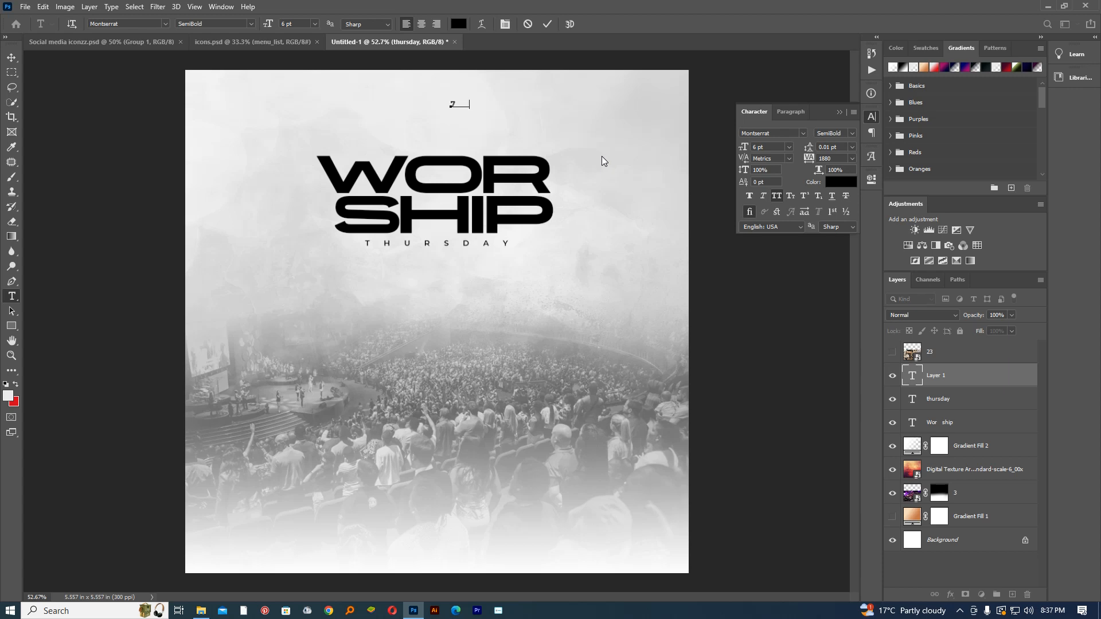
type("PM. 8TH JULY")
left_click_drag(595, 120, 475, 156)
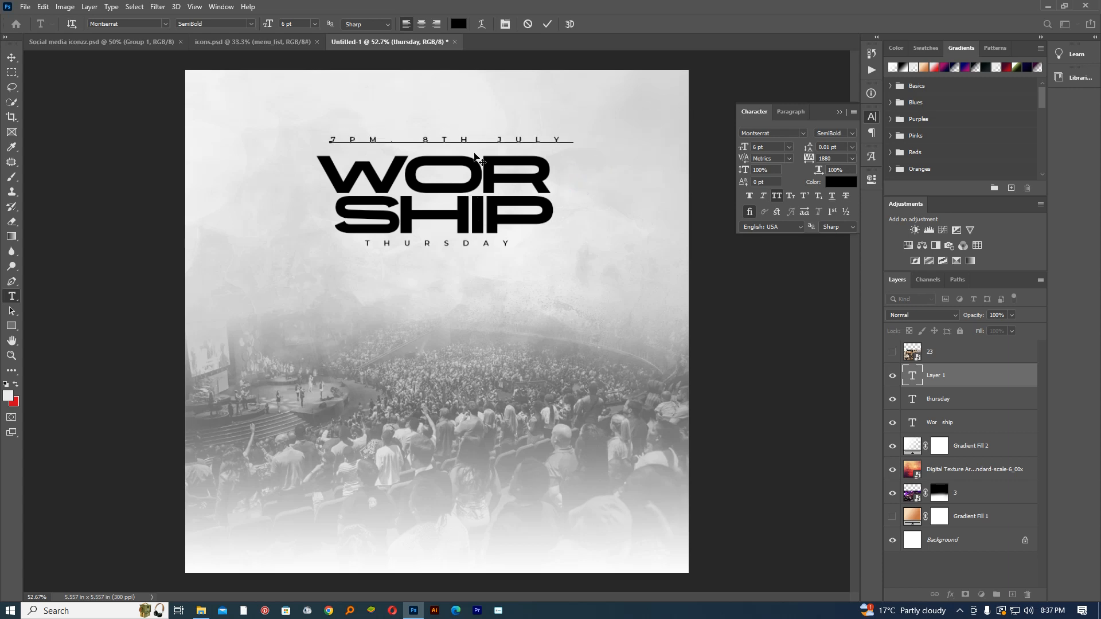
Set the 7PM. 8TH JULY line to 11 pt with 300 tracking and align it over the headline
triple_click(476, 138)
left_click_drag(808, 161, 751, 163)
left_click_drag(408, 172, 446, 177)
left_click_drag(742, 149, 747, 148)
left_click_drag(525, 169, 520, 168)
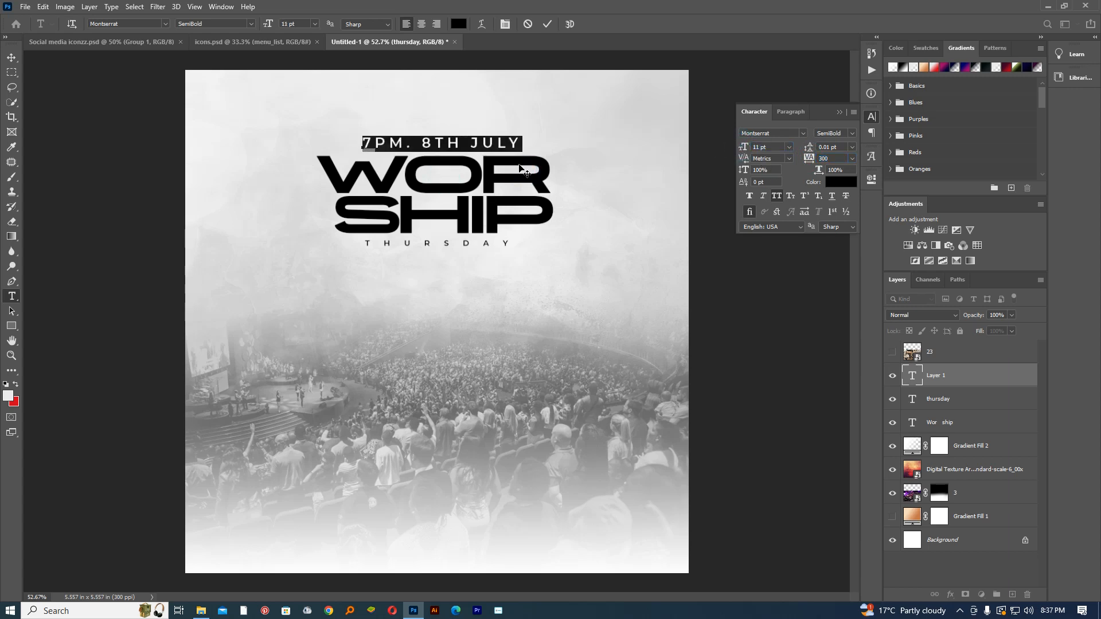
left_click(548, 27)
left_click(479, 149)
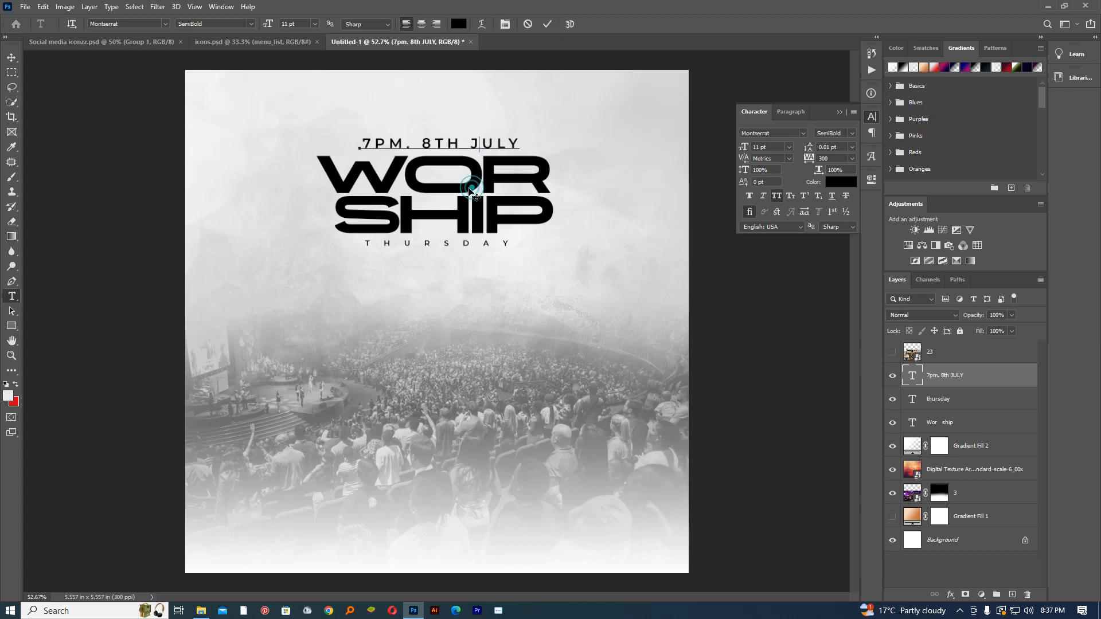
left_click(547, 24)
Group the crowd photo, texture and gradient fill layers together and lock the group
left_click_drag(582, 195, 526, 210)
left_click(527, 211, "ctrl")
left_click(526, 212, "ctrl")
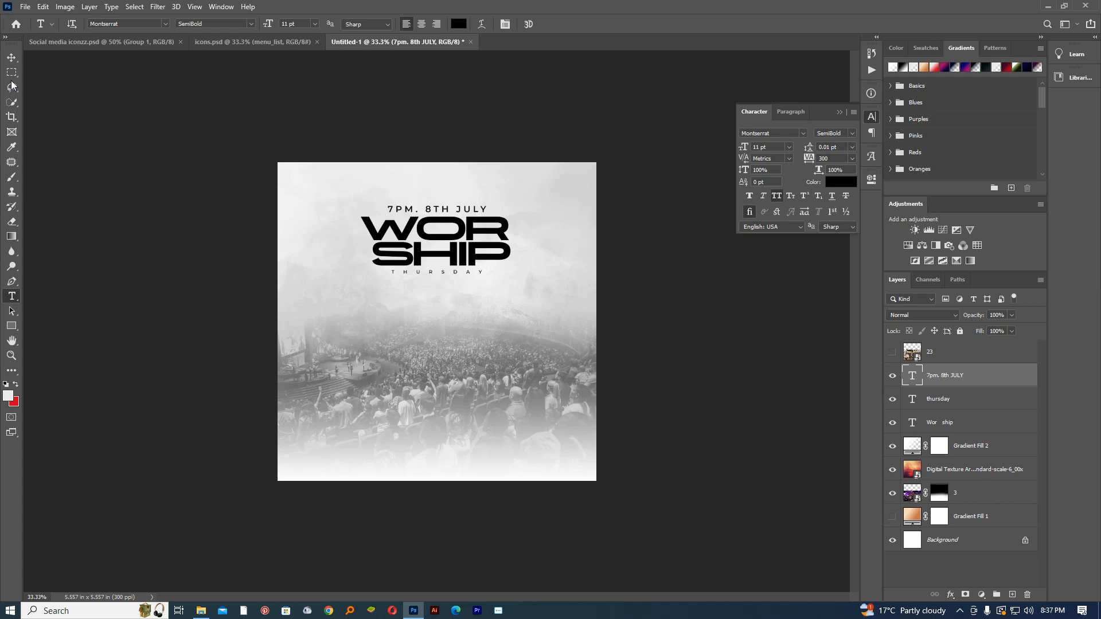
left_click(11, 57)
left_click(430, 291)
left_click(970, 499, "shift")
left_click(976, 519, "shift")
key("ctrl+g")
left_click(961, 333)
Select all three text lines and move them together slightly down and left on the canvas
left_click_drag(497, 308, 377, 186)
left_click_drag(437, 207, 434, 216)
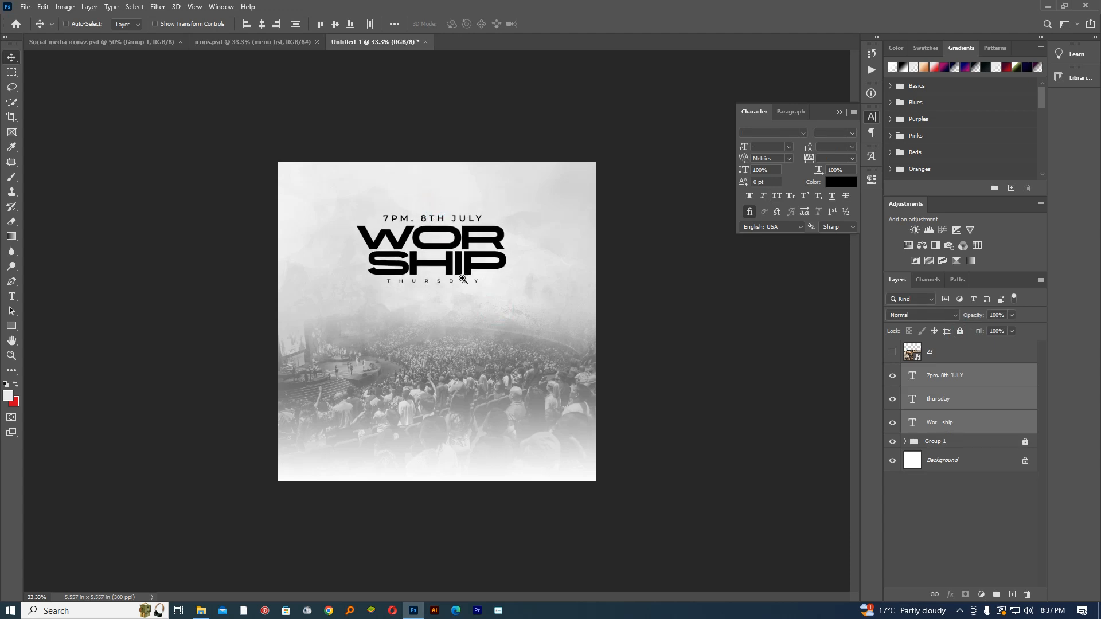
Try other Organetto font variants on the WOR SHIP headline
key("ctrl+plus")
key("t")
left_click_drag(488, 243, 332, 178)
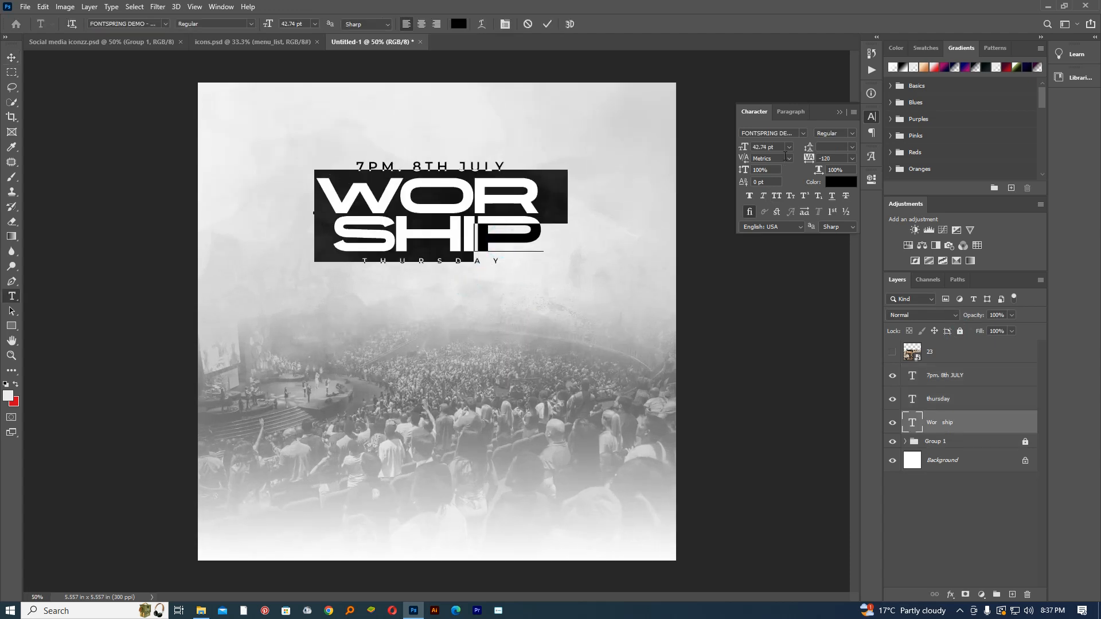
left_click(803, 133)
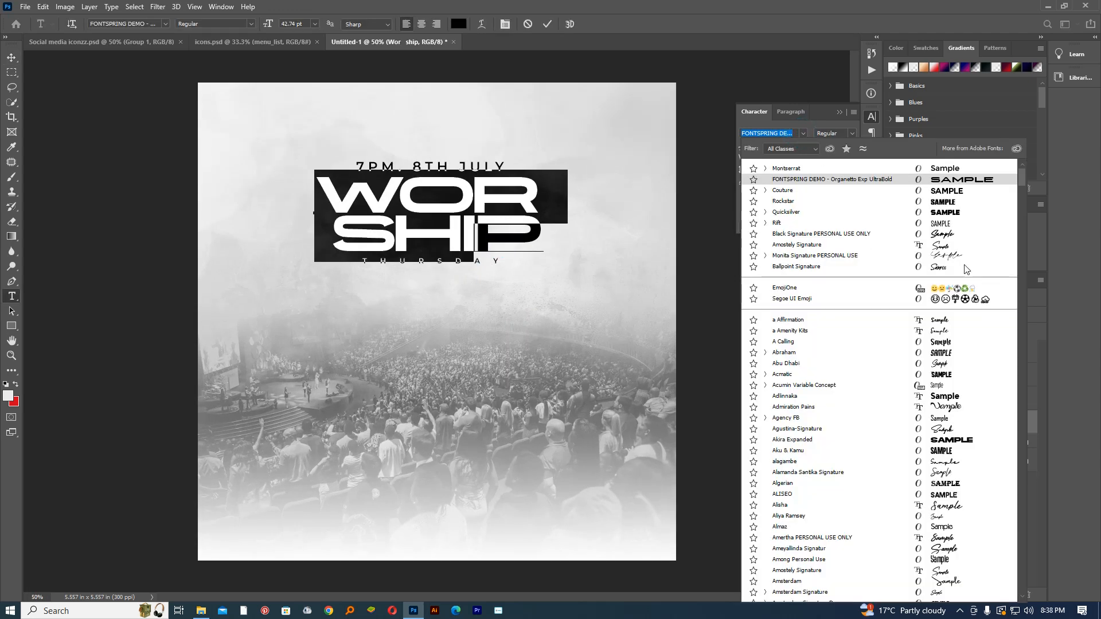
left_click_drag(1022, 172, 1025, 351)
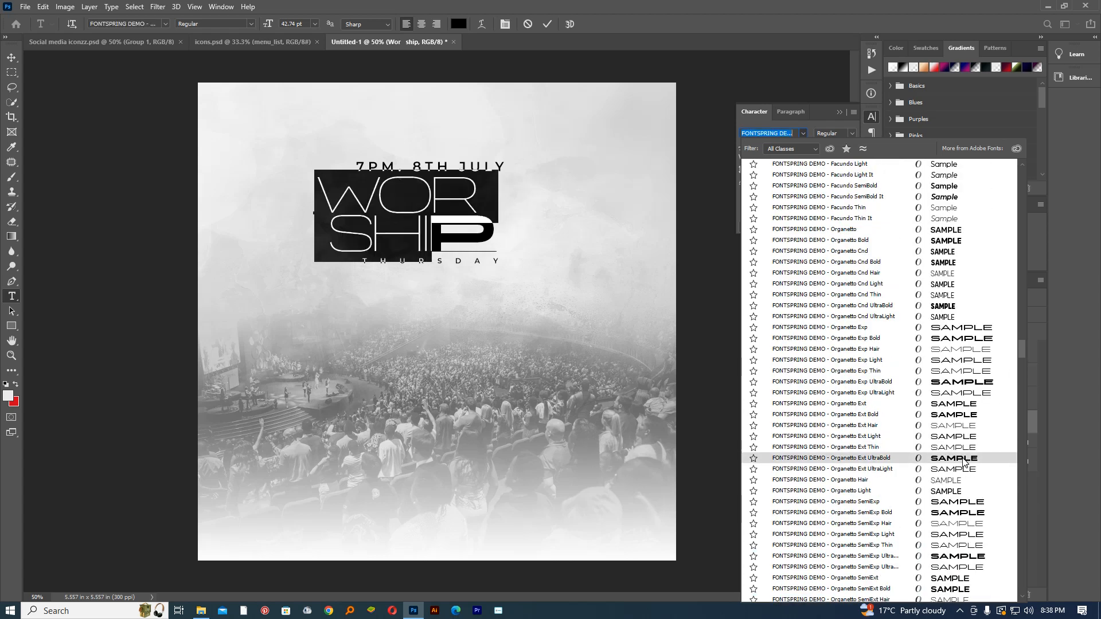
left_click(443, 256)
left_click(474, 227)
left_click(549, 24)
Nudge the 7PM. 8TH JULY line slightly down toward the headline
left_click(471, 167)
left_click_drag(522, 122, 522, 125)
left_click(548, 24)
Try the ExtraBold weight on the THURSDAY line, and undo it
double_click(452, 262)
left_click(852, 133)
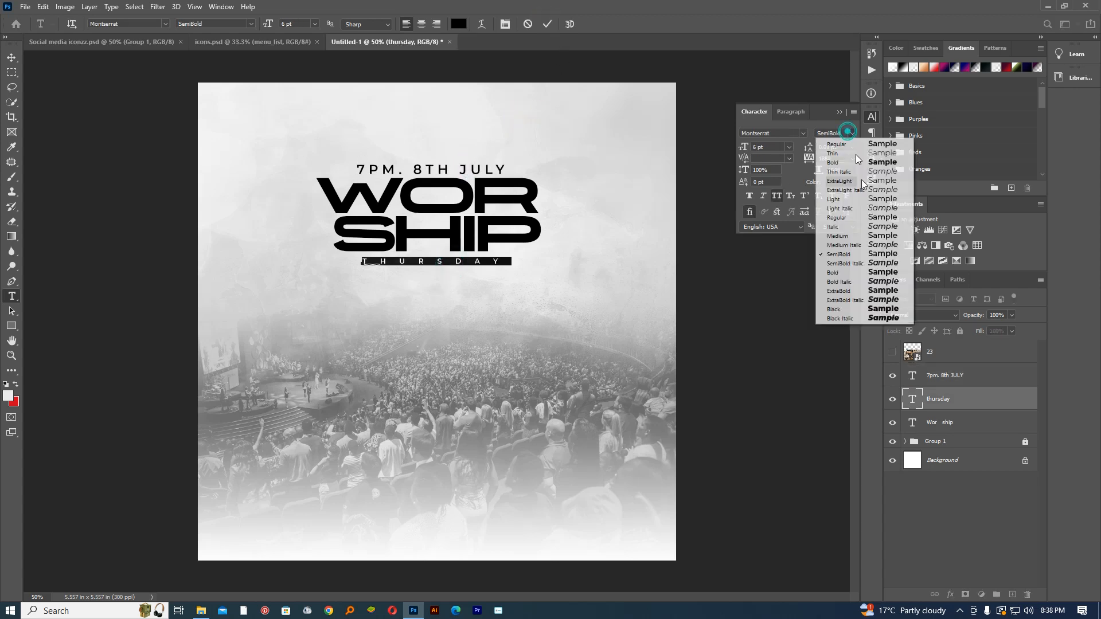
left_click(865, 291)
left_click(547, 24)
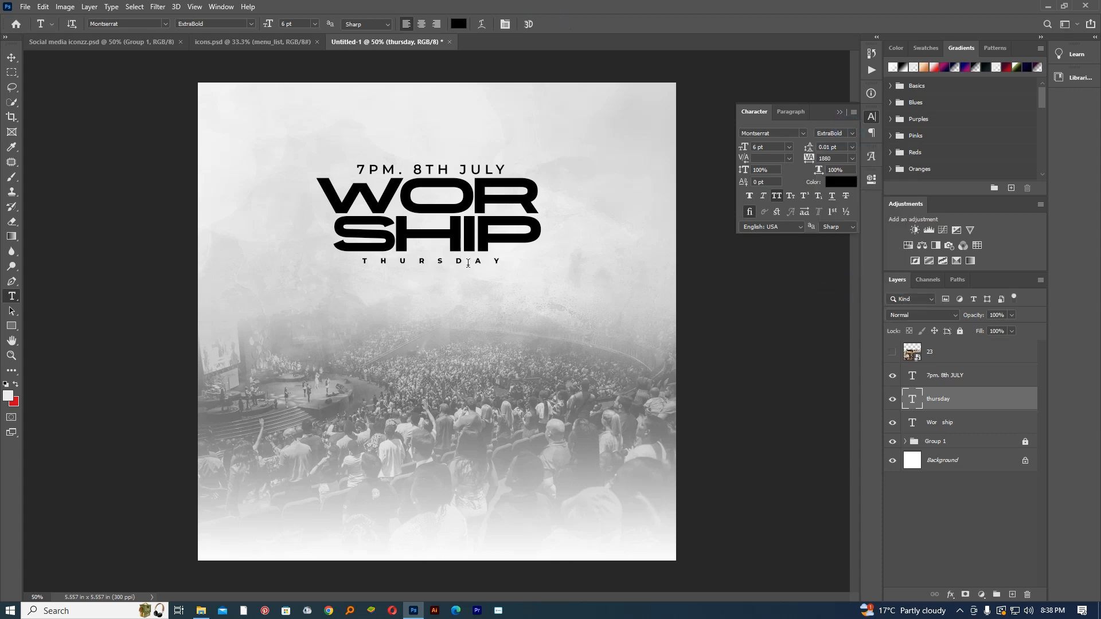
key("ctrl+z")
Try the Organetto Exp UltraBold font with 1500 tracking on the THURSDAY line, and cancel the edit
double_click(475, 260)
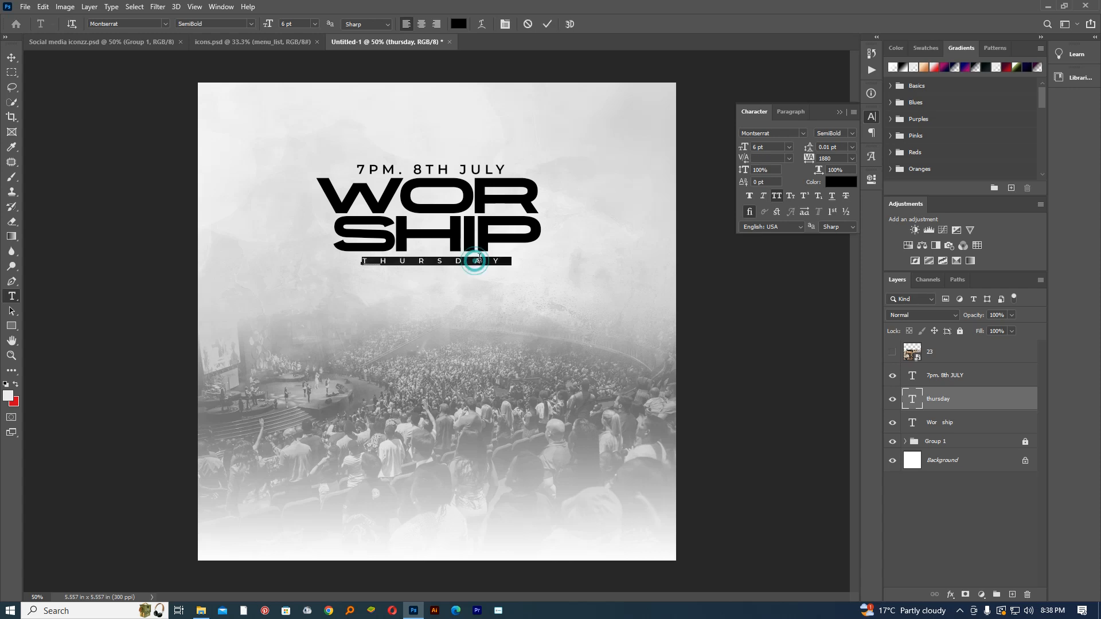
left_click(808, 133)
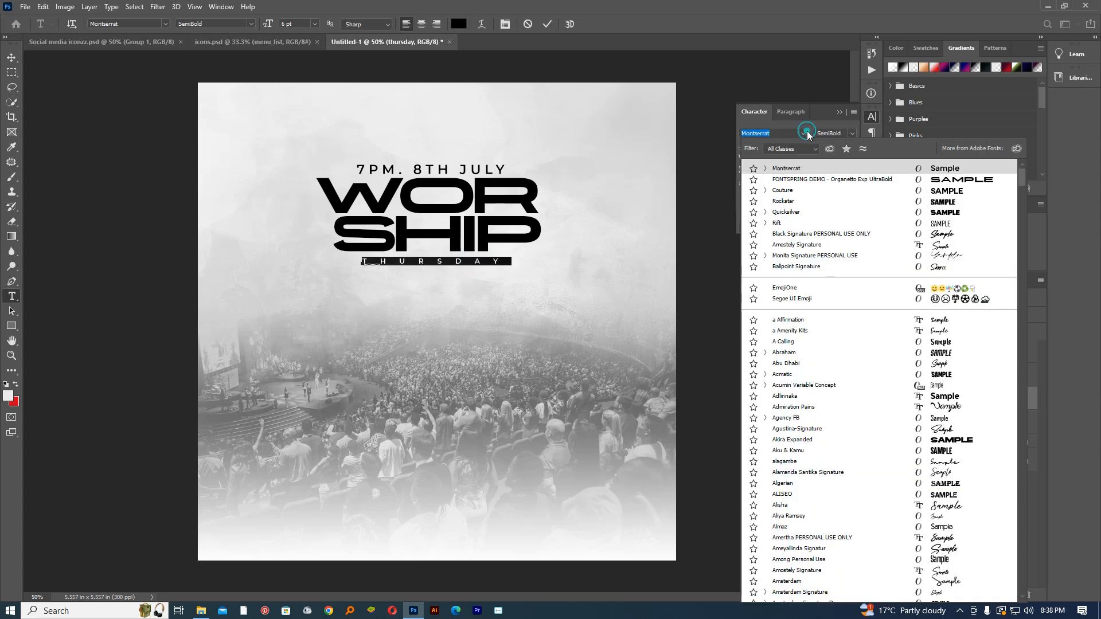
left_click(906, 180)
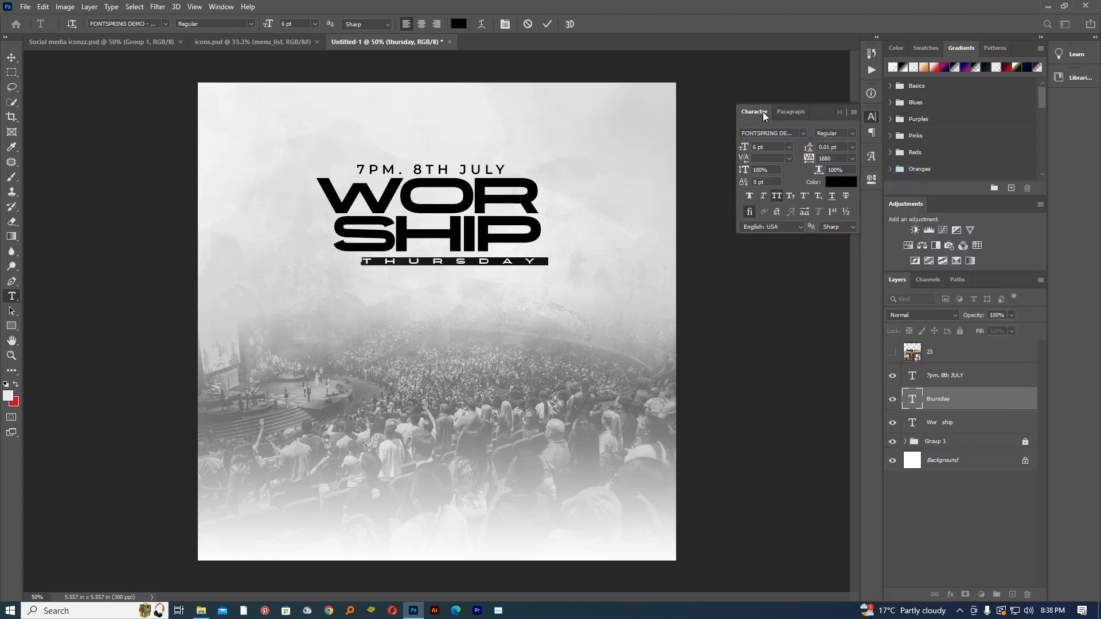
left_click(549, 23)
key("v")
left_click_drag(491, 263, 480, 259)
key("t")
double_click(483, 257)
left_click_drag(811, 152, 796, 153)
left_click(499, 285)
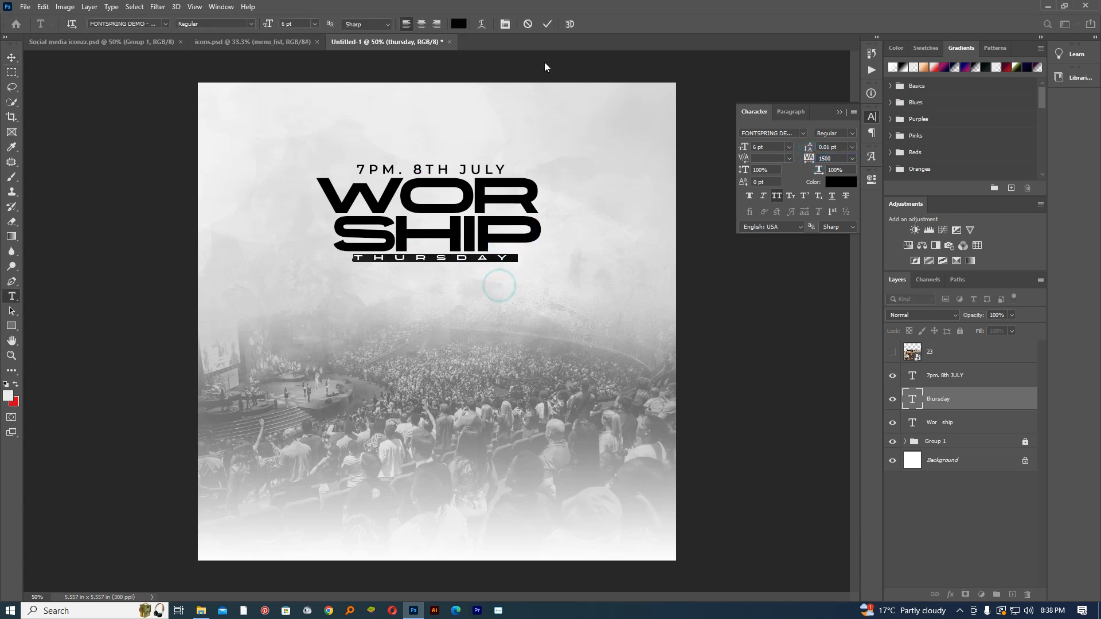
left_click(528, 25)
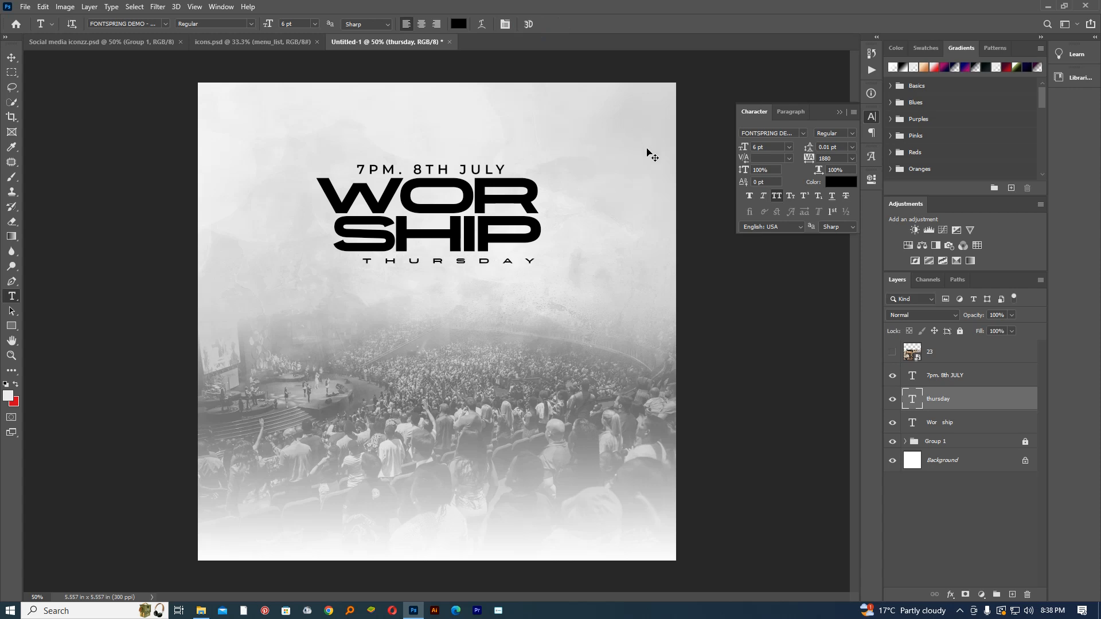
Nudge the Montserrat THURSDAY line slightly right beneath SHIP
left_click(477, 262)
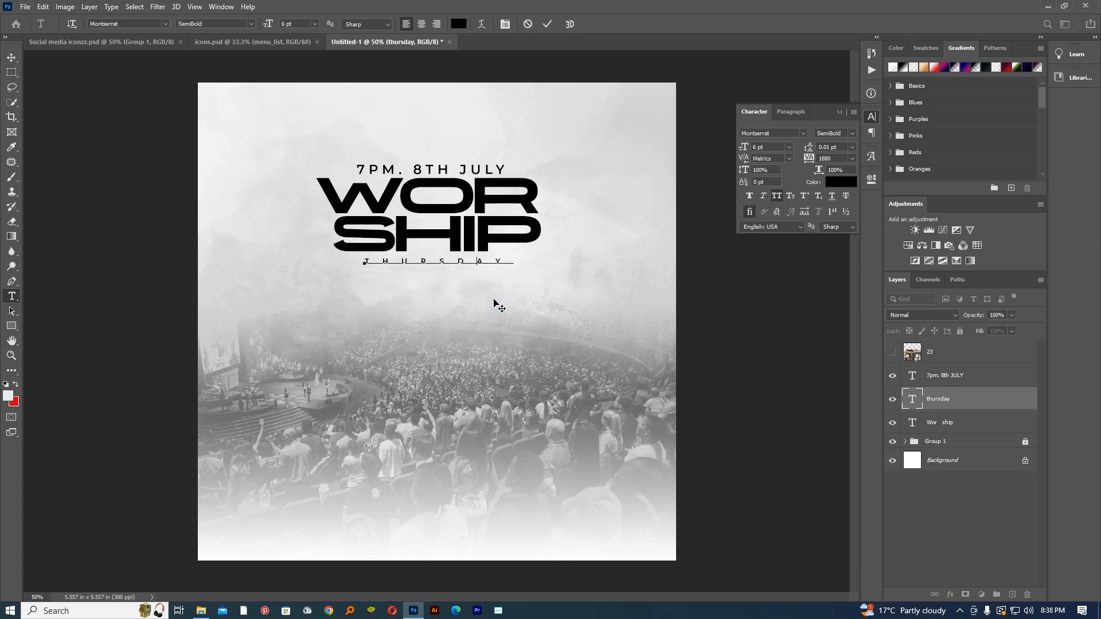
left_click(547, 27)
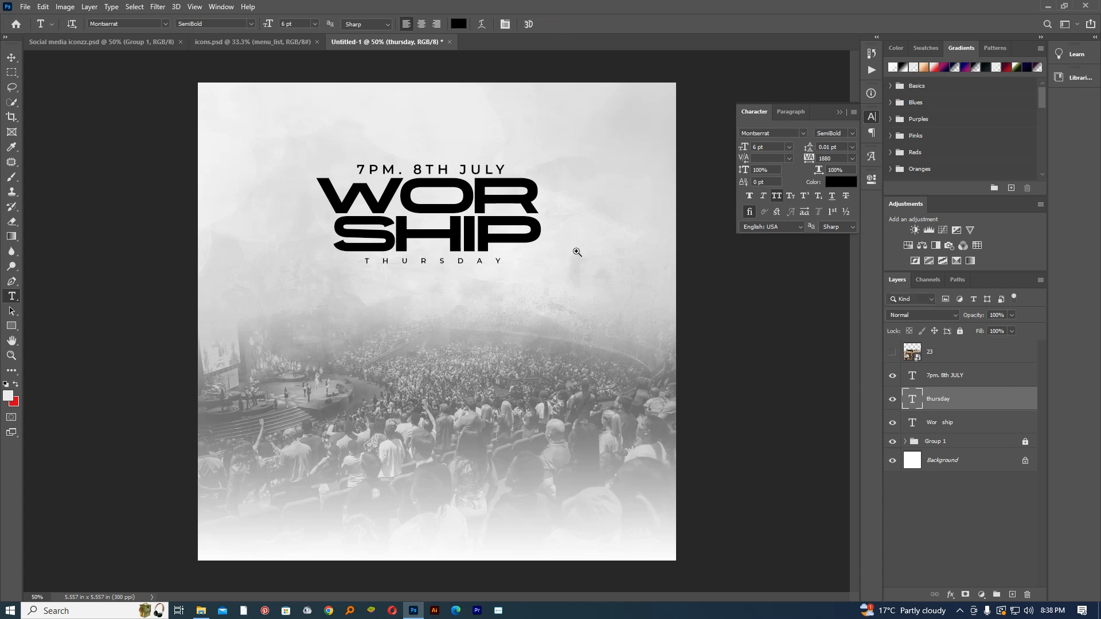
left_click_drag(576, 252, 565, 253)
left_click(542, 259, "ctrl")
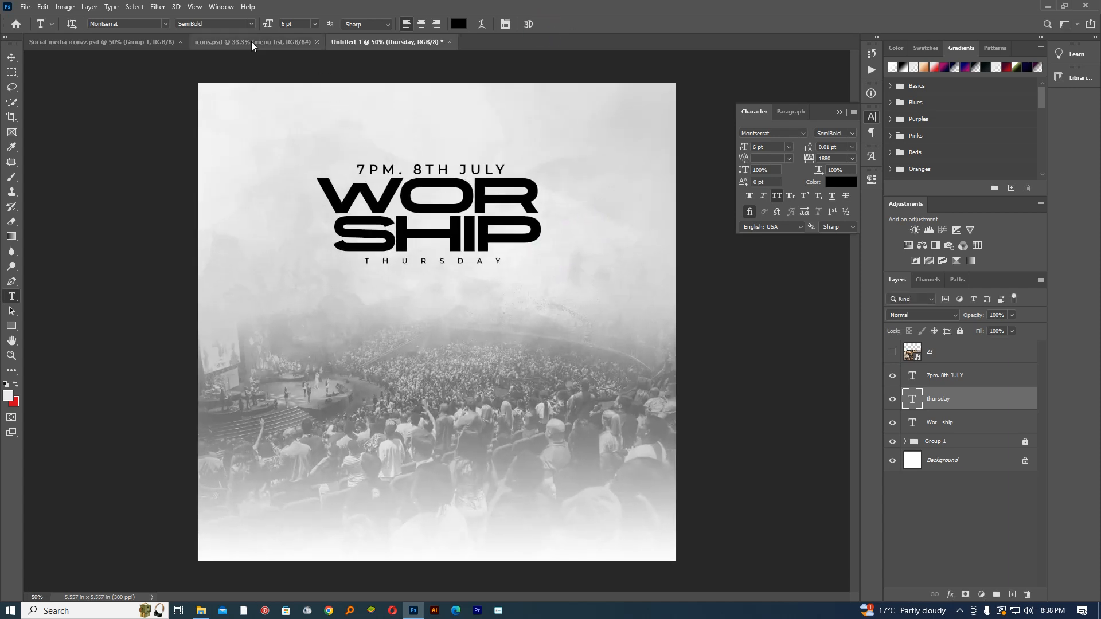
Examine the icons in Social media iconzz.psd and the category sheets in icons.psd for social media icons suitable for the flyer
left_click(243, 42)
left_click(12, 58)
left_click(136, 41)
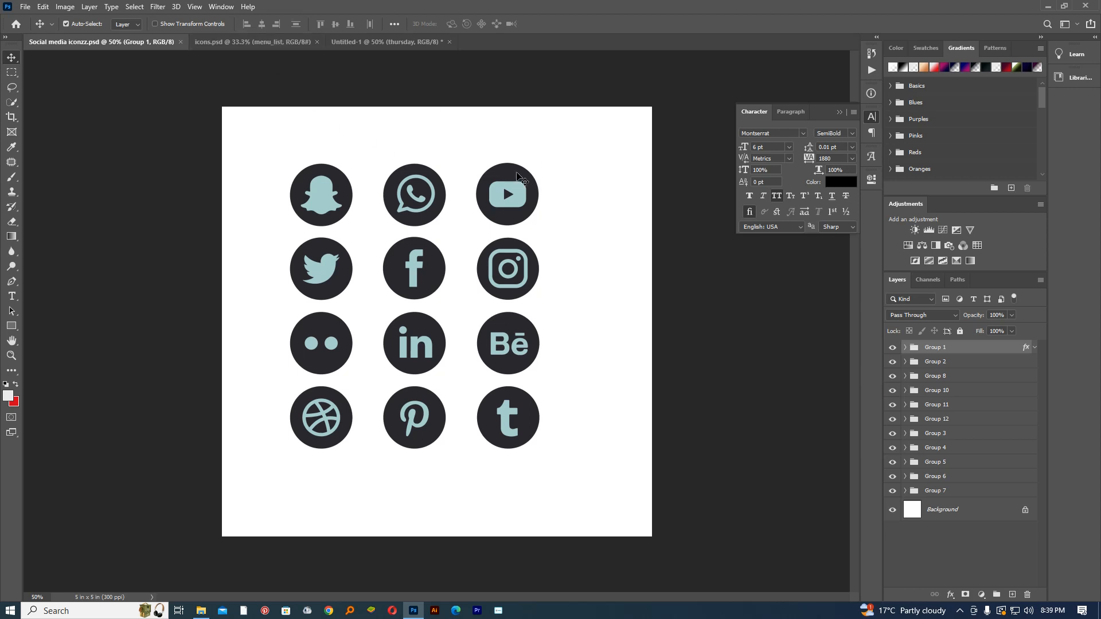
left_click(245, 42)
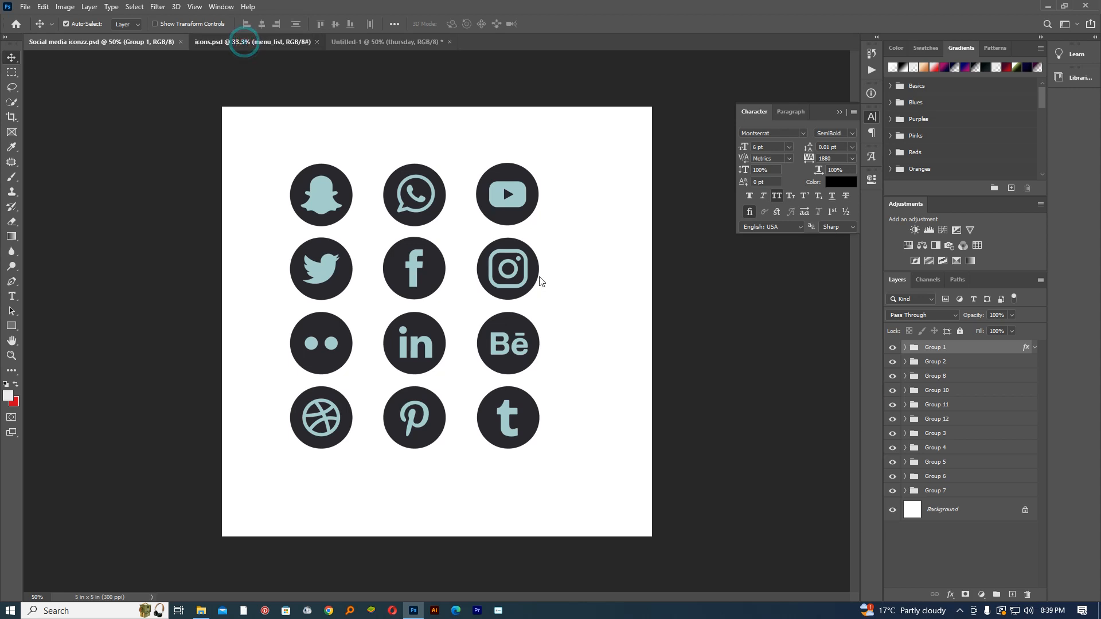
left_click(11, 355)
left_click(310, 143)
left_click(310, 143)
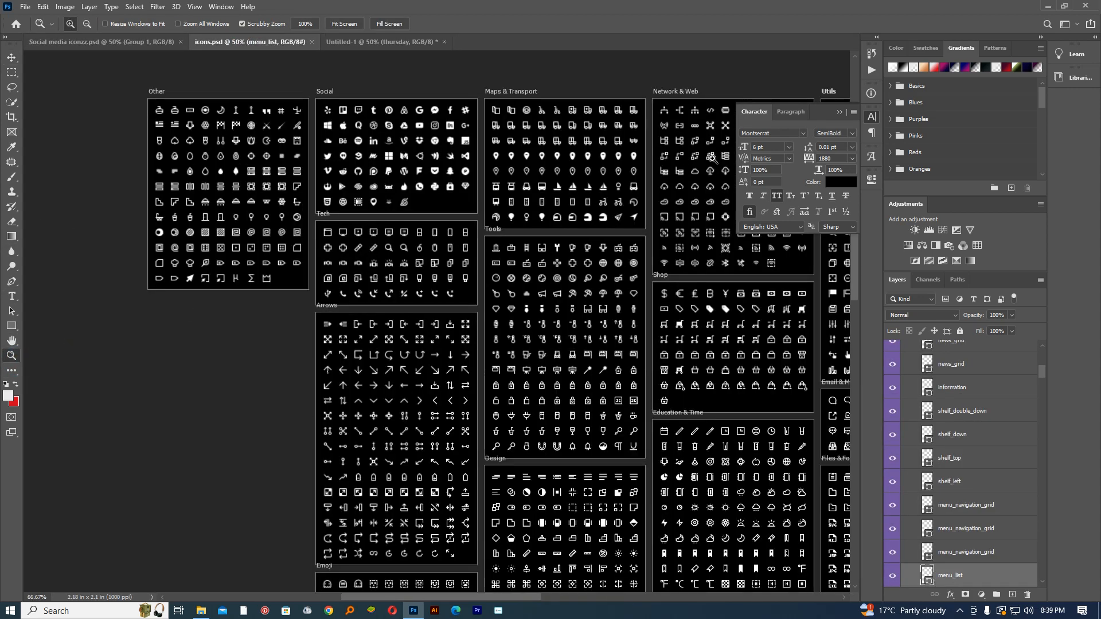
left_click(310, 143)
scroll(706, 381, "up", 3)
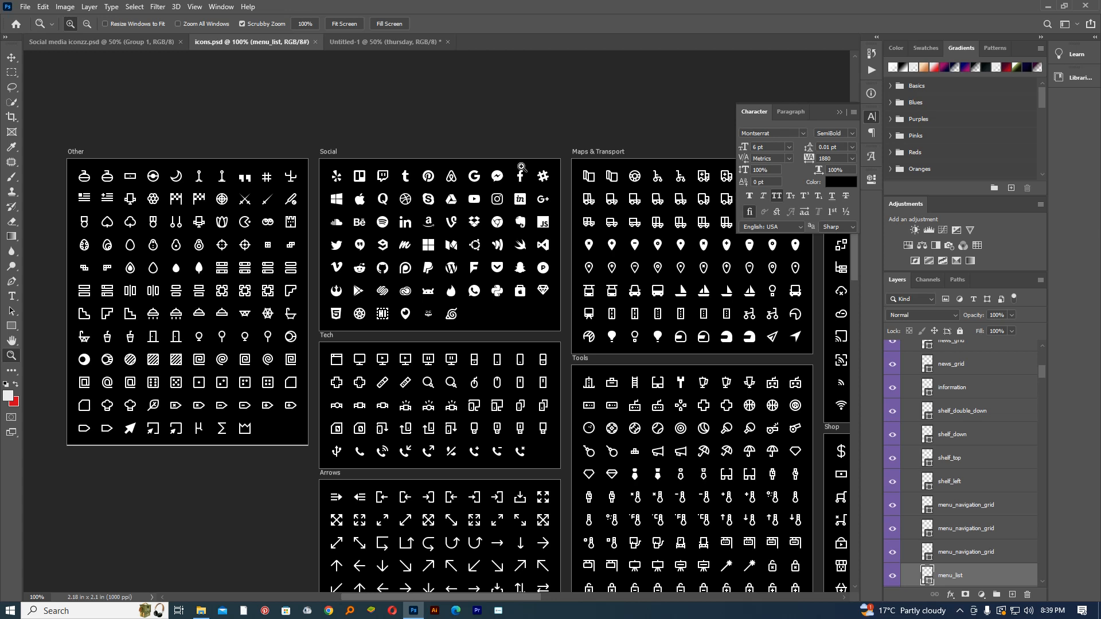
left_click_drag(695, 347, 418, 346)
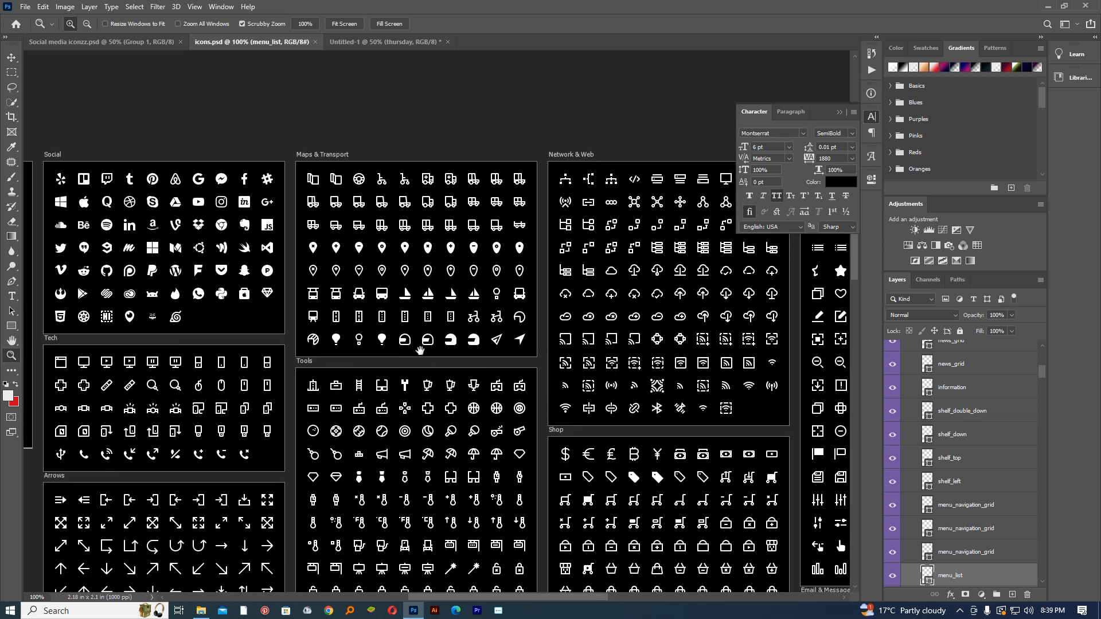
left_click_drag(573, 327, 438, 334)
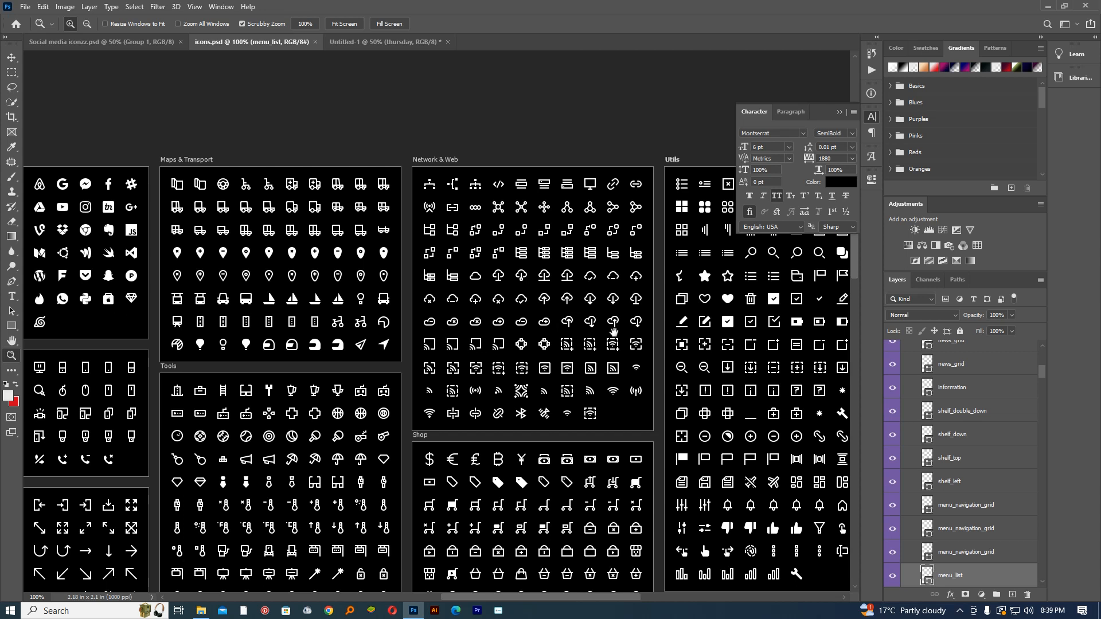
left_click_drag(675, 319, 452, 265)
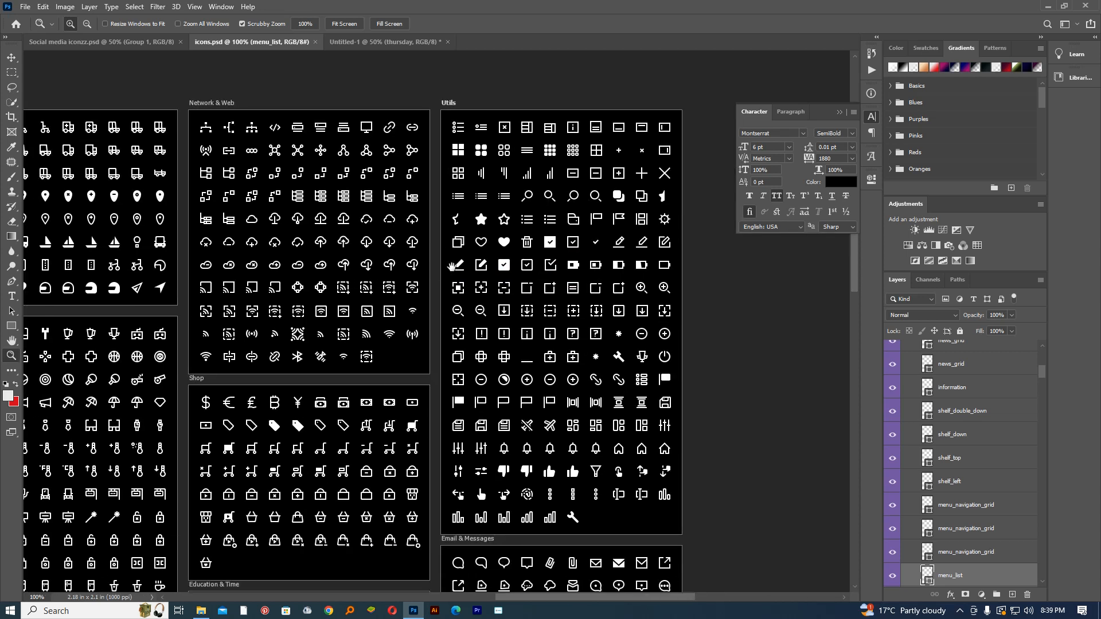
left_click_drag(440, 374, 743, 338)
left_click_drag(229, 376, 341, 453)
left_click_drag(329, 322, 535, 441)
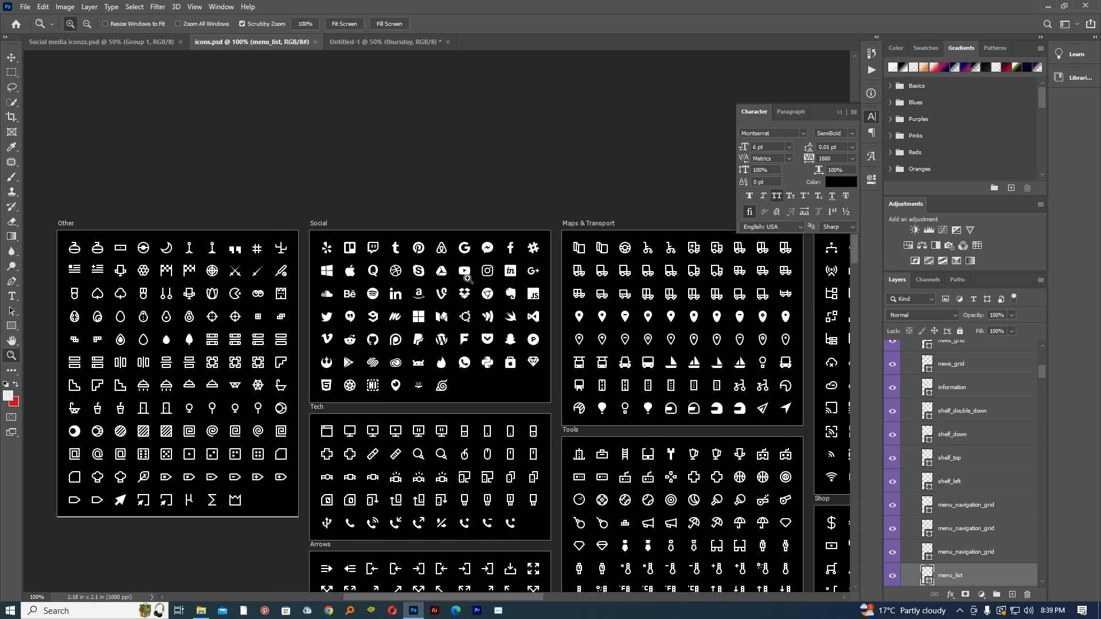
Compare the two icon documents once more and return to the Untitled-1 flyer
left_click(132, 39)
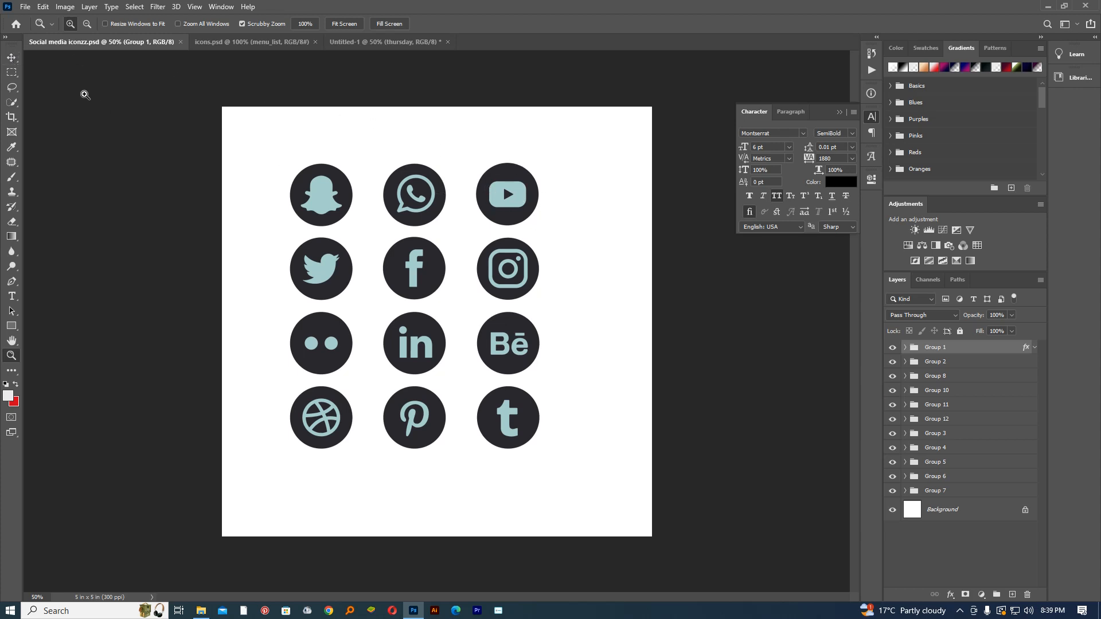
left_click(11, 57)
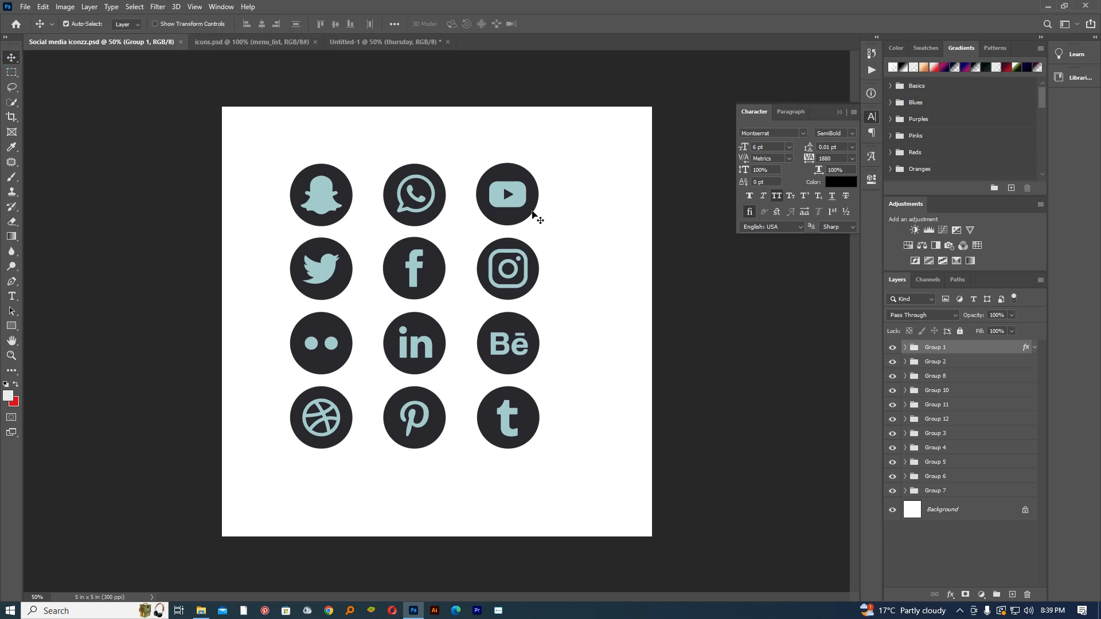
left_click(259, 41)
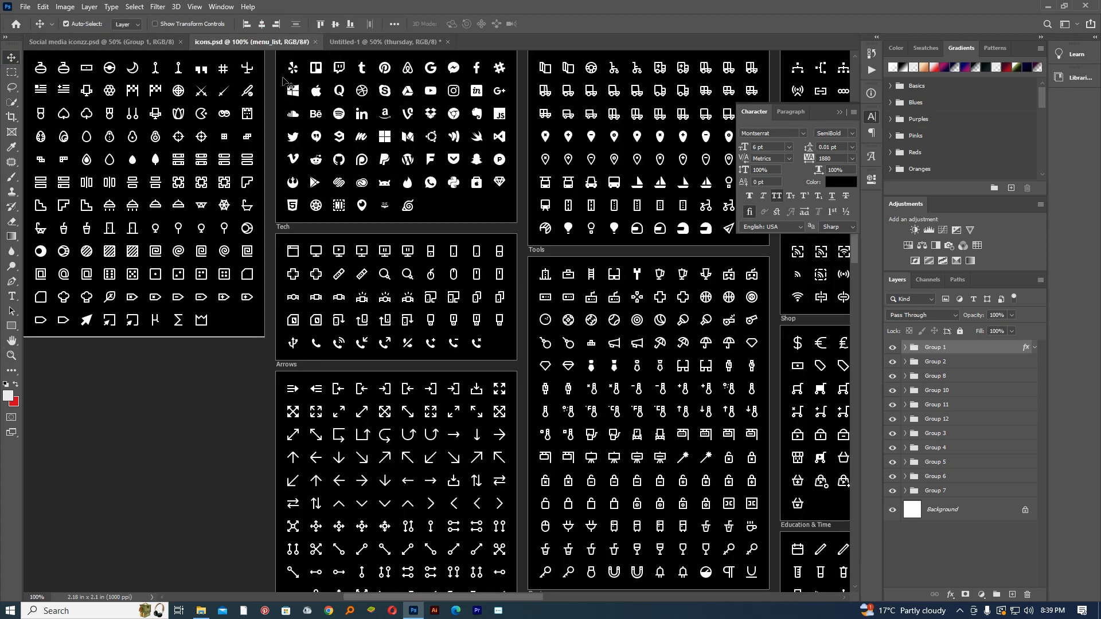
left_click(385, 42)
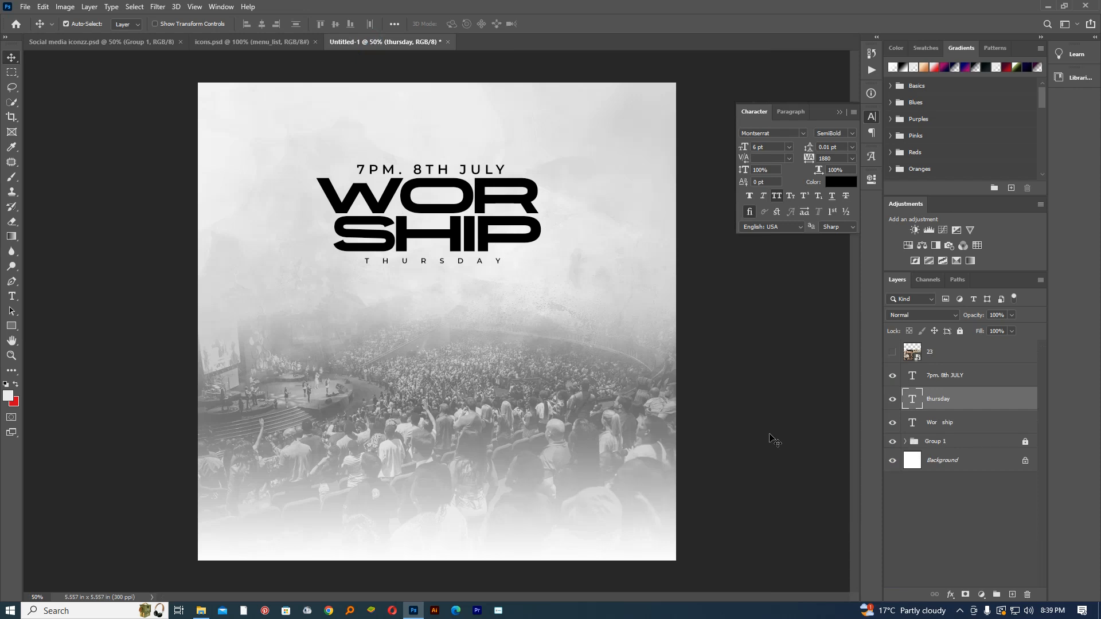
Set the foreground color to black and draw an ellipse about 131 by 127 px near the flyer's upper-left corner
left_click(13, 326)
left_click(8, 395)
left_click(405, 197)
key("Return")
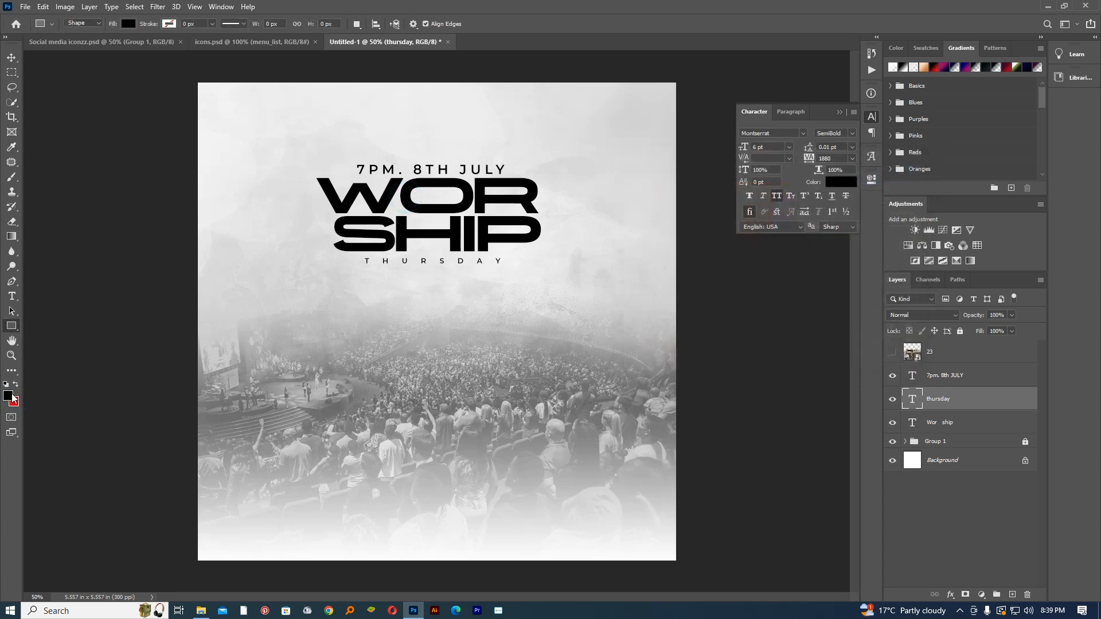
right_click(16, 326)
left_click(50, 346)
left_click_drag(235, 123, 272, 153)
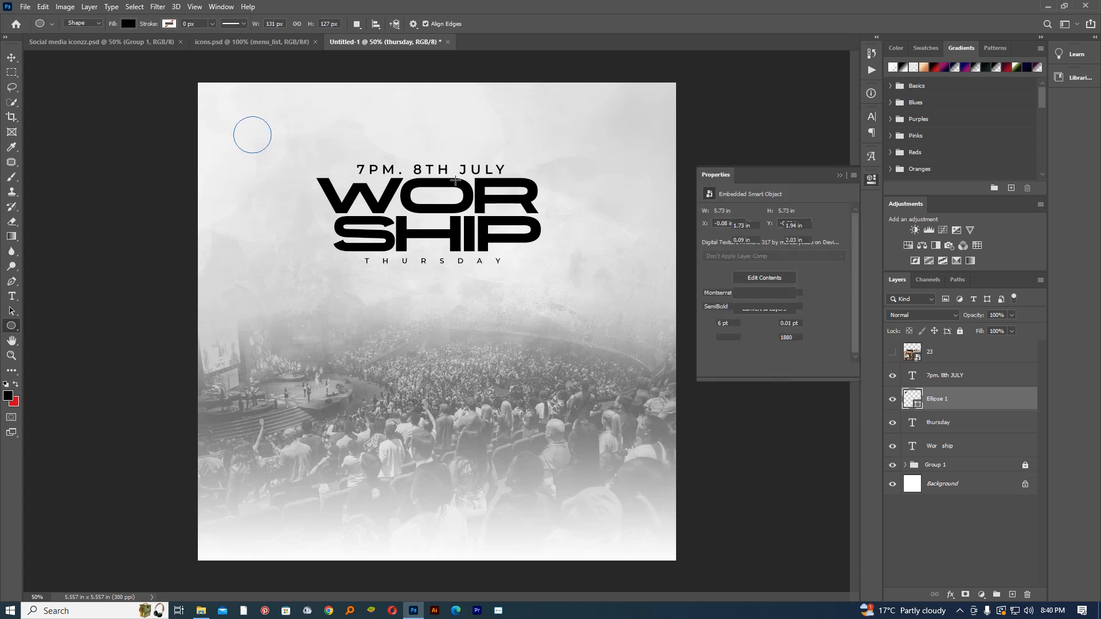
Duplicate the black circle three times into an evenly spaced row of four, with a horizontal guide along the circles' lower edge
left_click(11, 57)
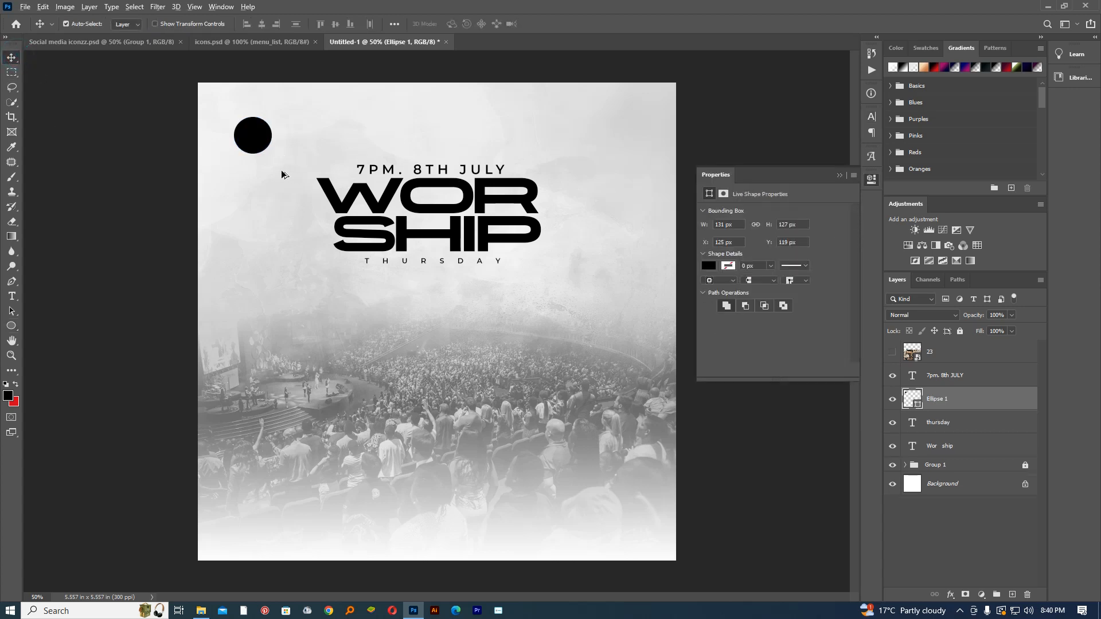
left_click_drag(252, 136, 344, 136)
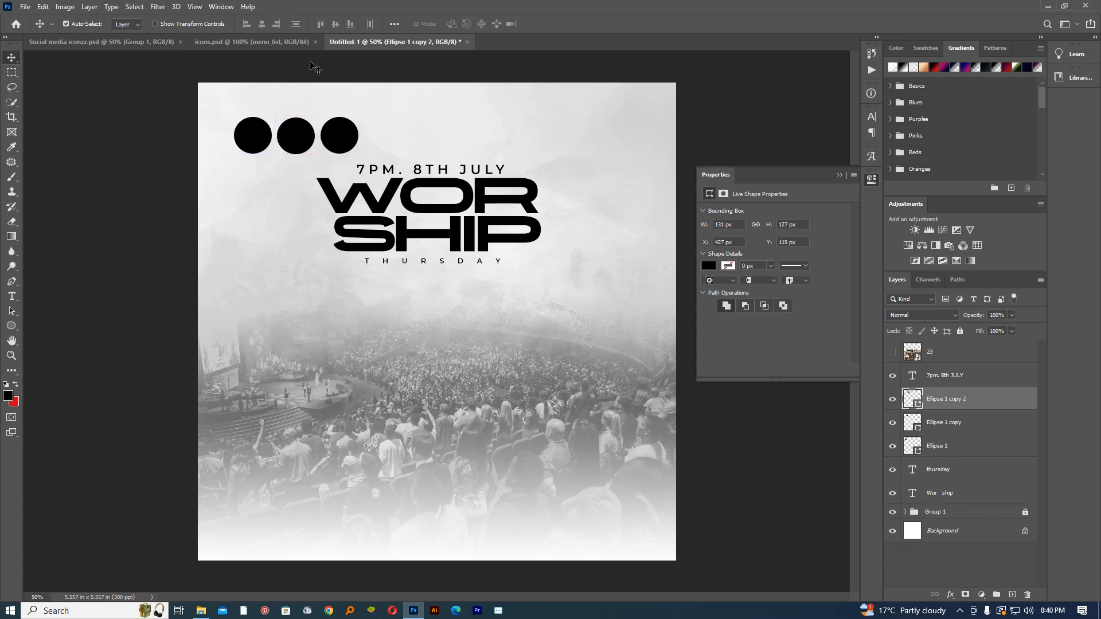
key("ctrl")
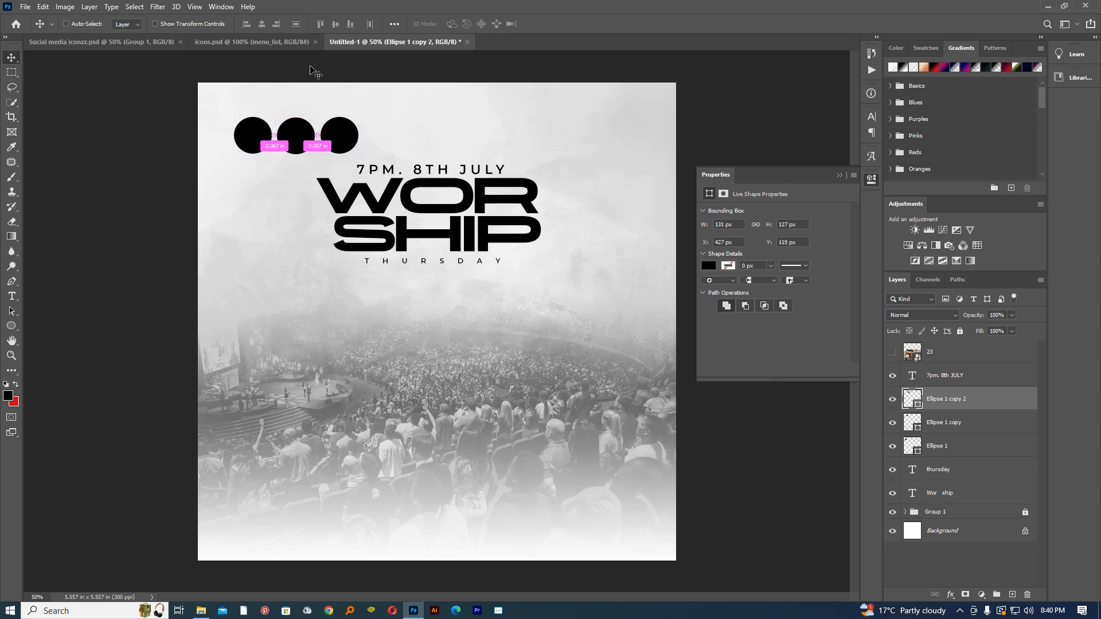
key("ctrl+r")
left_click_drag(304, 54, 408, 137)
scroll(334, 146, "up", 1)
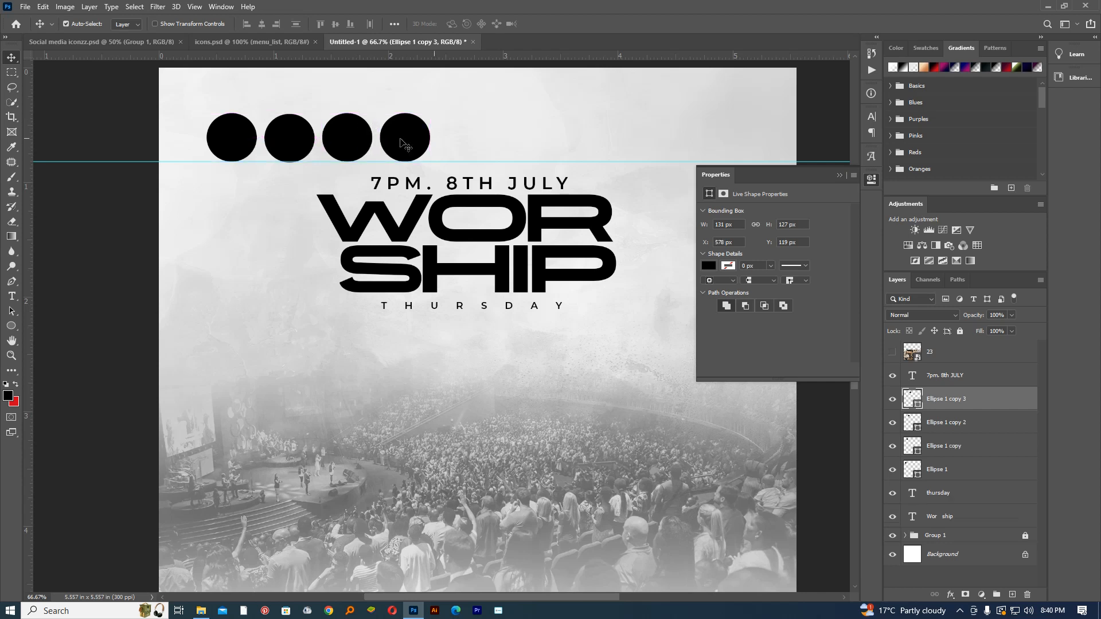
Select the youtube, instagram, facebook and dribbble layers in icons.psd and group them
left_click(256, 42)
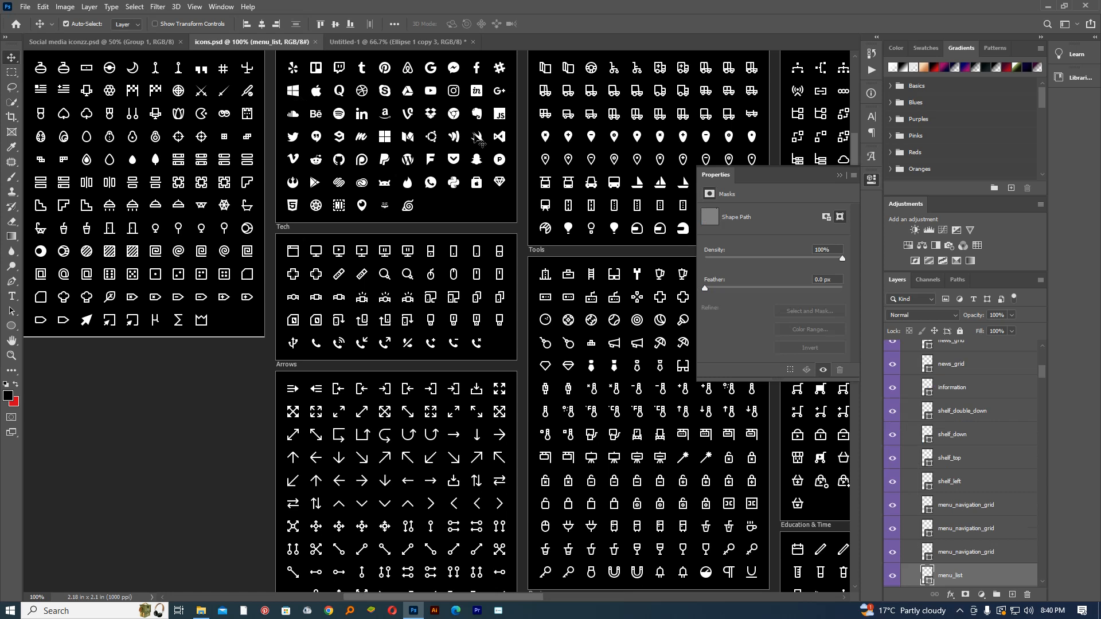
left_click(435, 95)
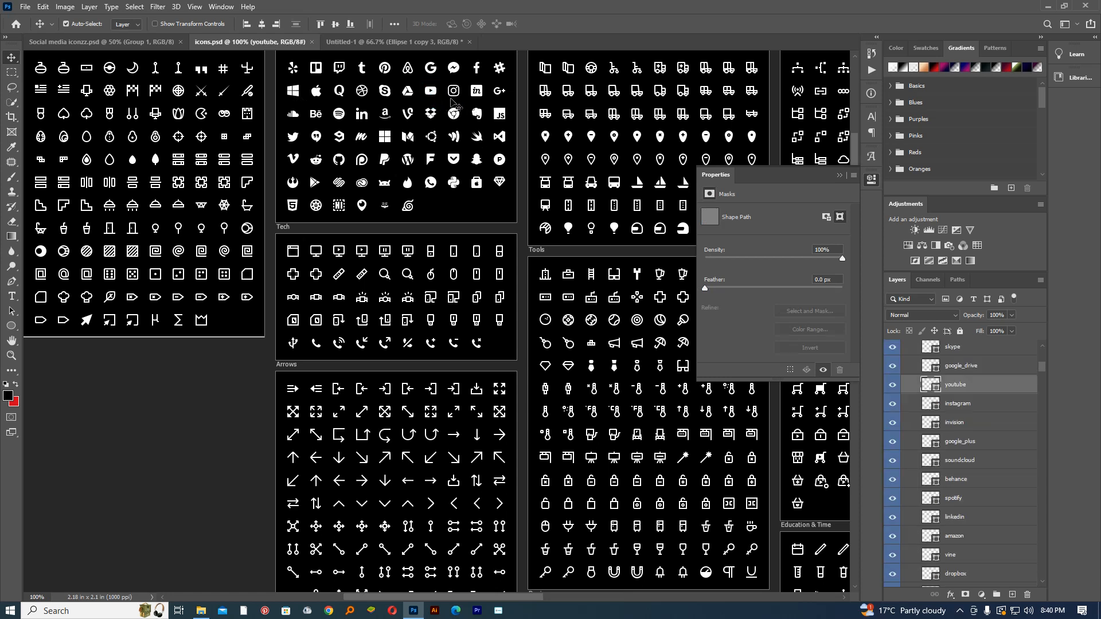
key("ctrl")
left_click(979, 404, "ctrl")
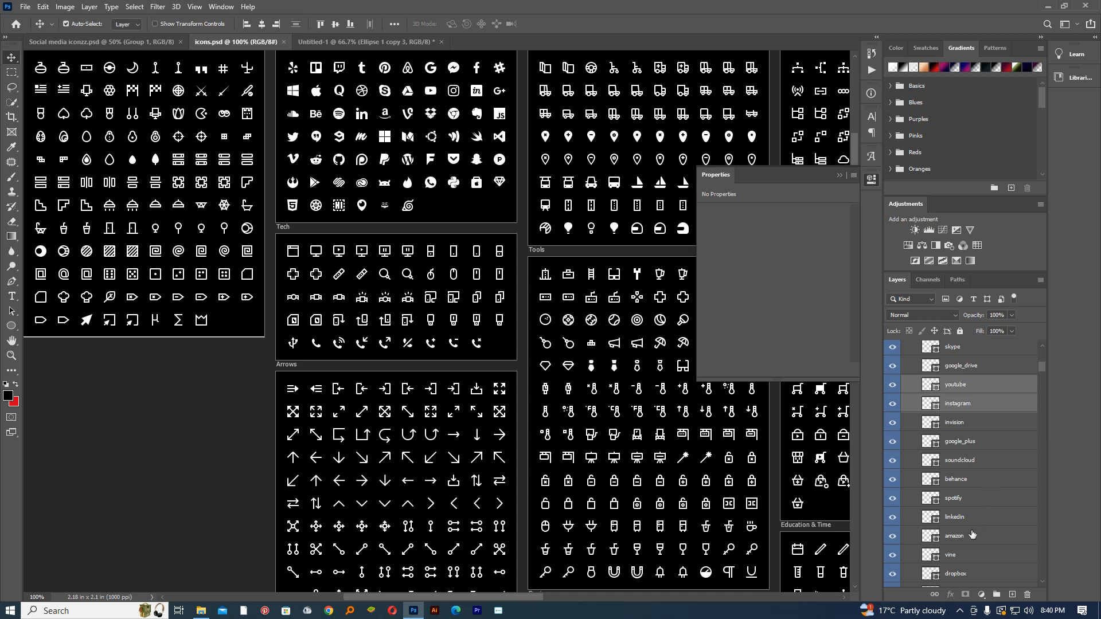
scroll(972, 535, "up", 6)
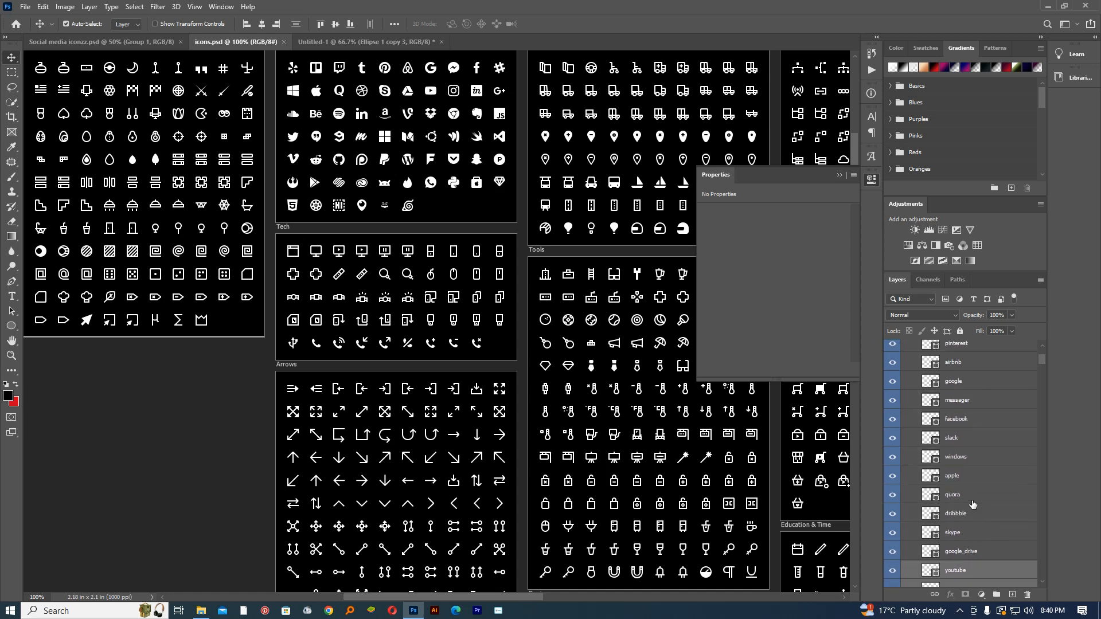
left_click(958, 422, "ctrl")
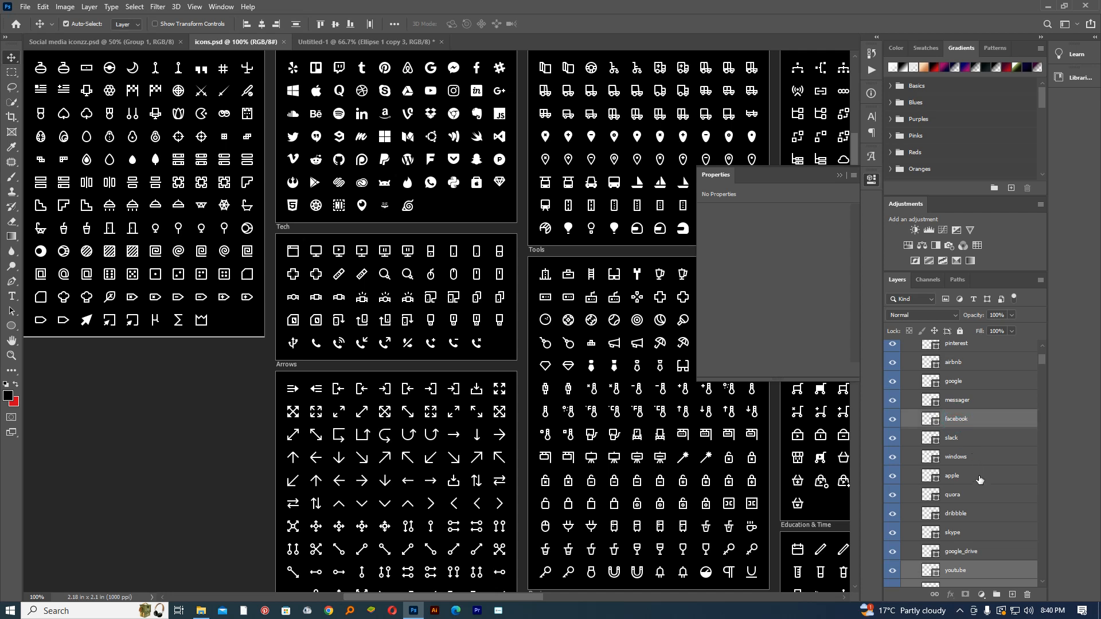
left_click(975, 515, "ctrl")
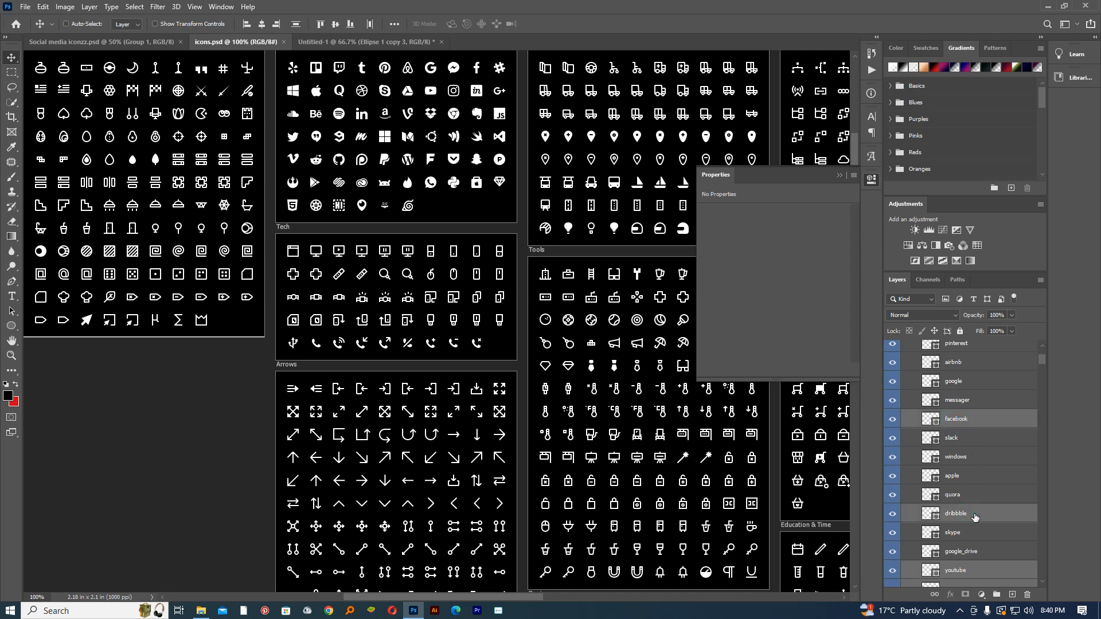
key("ctrl+g")
Copy the icon group into the Untitled-1 flyer and scale it to about 335.55%, with the Dribbble icon centered on the first circle
left_click_drag(955, 417, 400, 104)
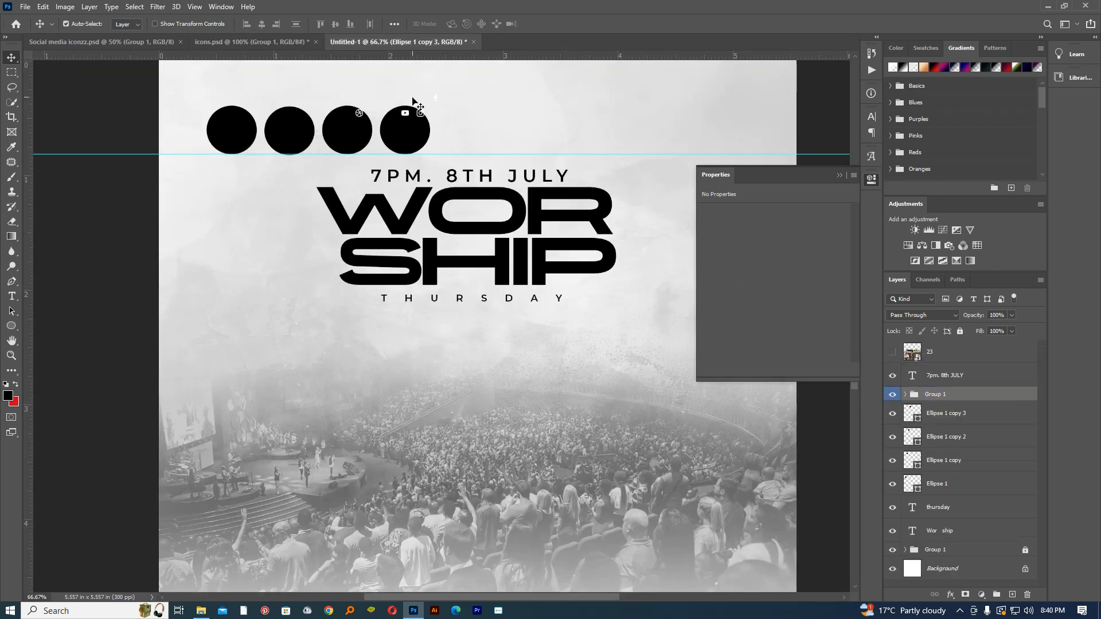
left_click_drag(467, 148, 374, 168)
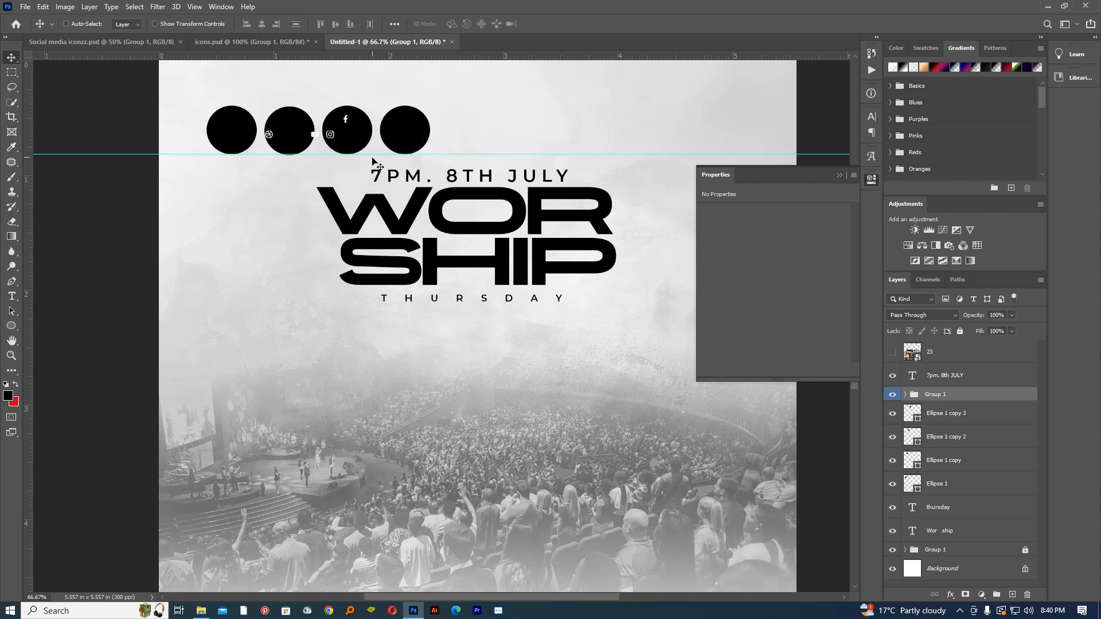
key("ctrl+t")
left_click_drag(344, 115, 437, 85)
left_click_drag(396, 144, 445, 119)
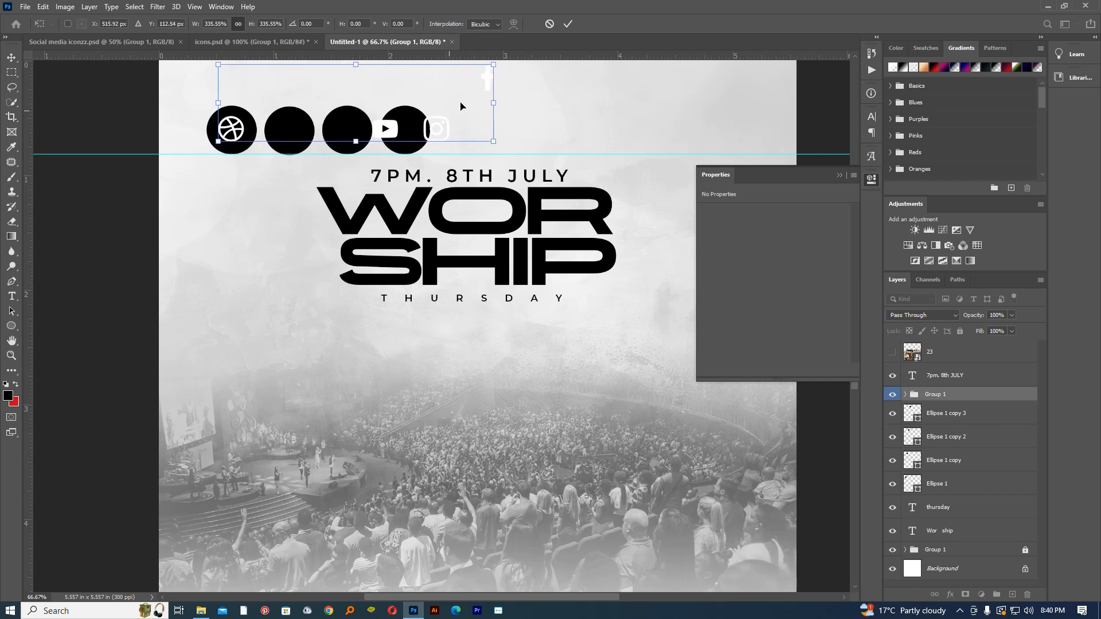
left_click(568, 23)
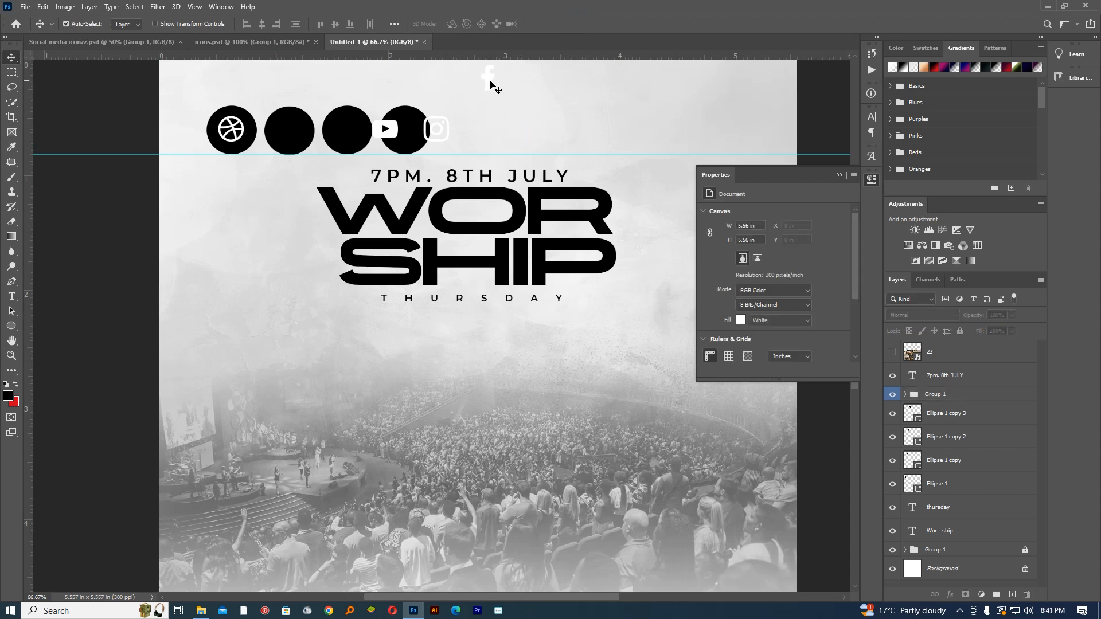
Center the Facebook, YouTube and Instagram icons on the second, third and fourth black circles respectively
left_click(489, 80)
left_click_drag(424, 125, 290, 133)
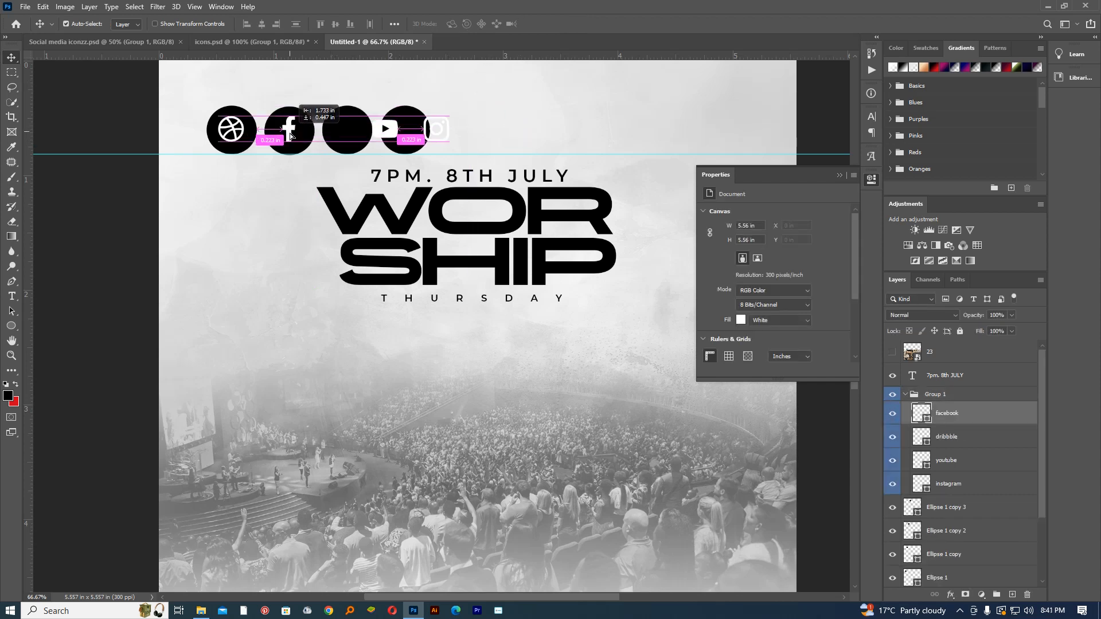
left_click_drag(390, 129, 356, 130)
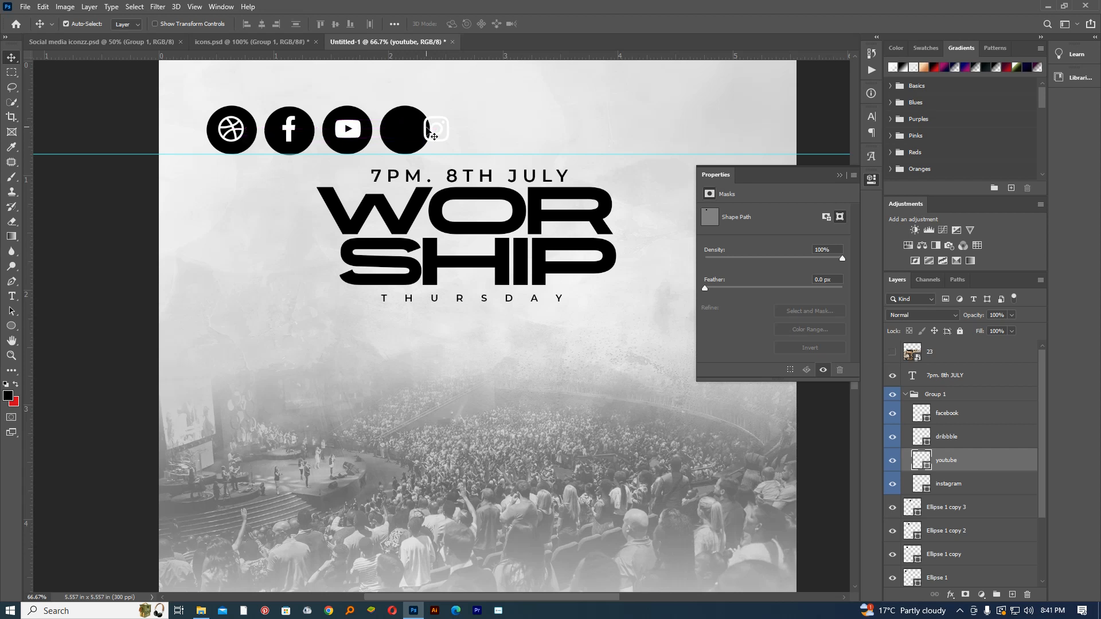
left_click_drag(431, 136, 396, 132)
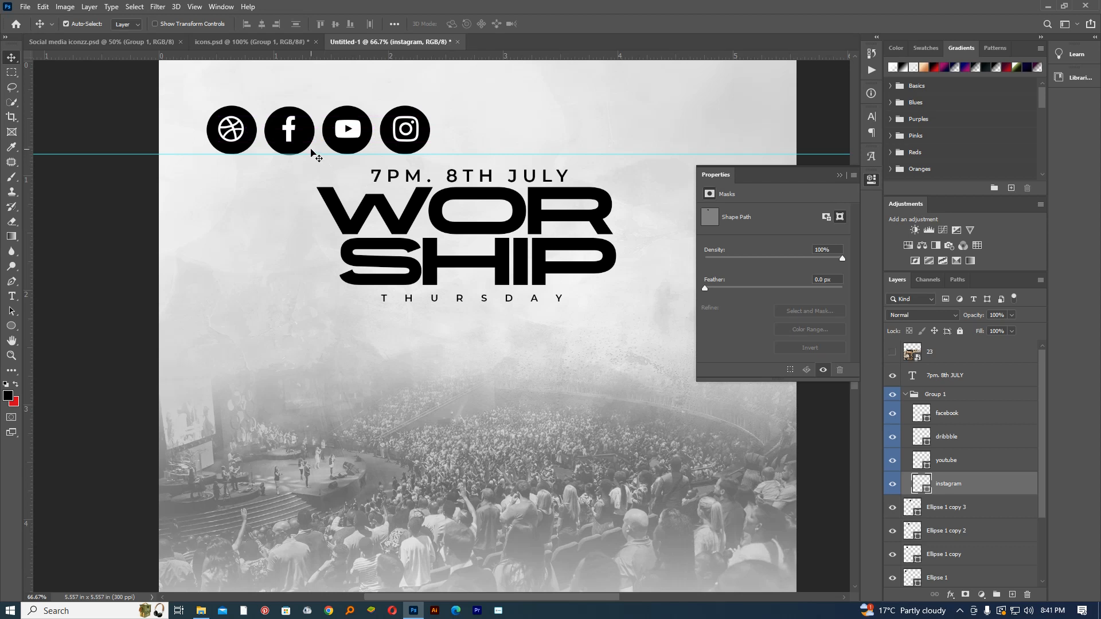
Group the icon group together with the four black circle layers and hide the guide
left_click(218, 93)
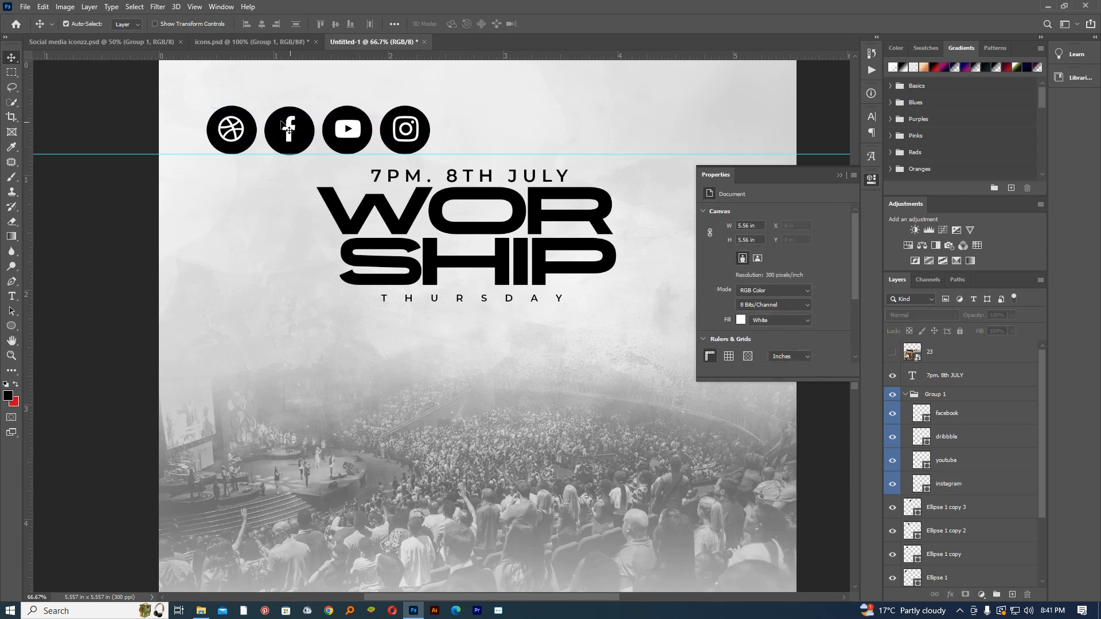
left_click_drag(210, 99, 450, 113)
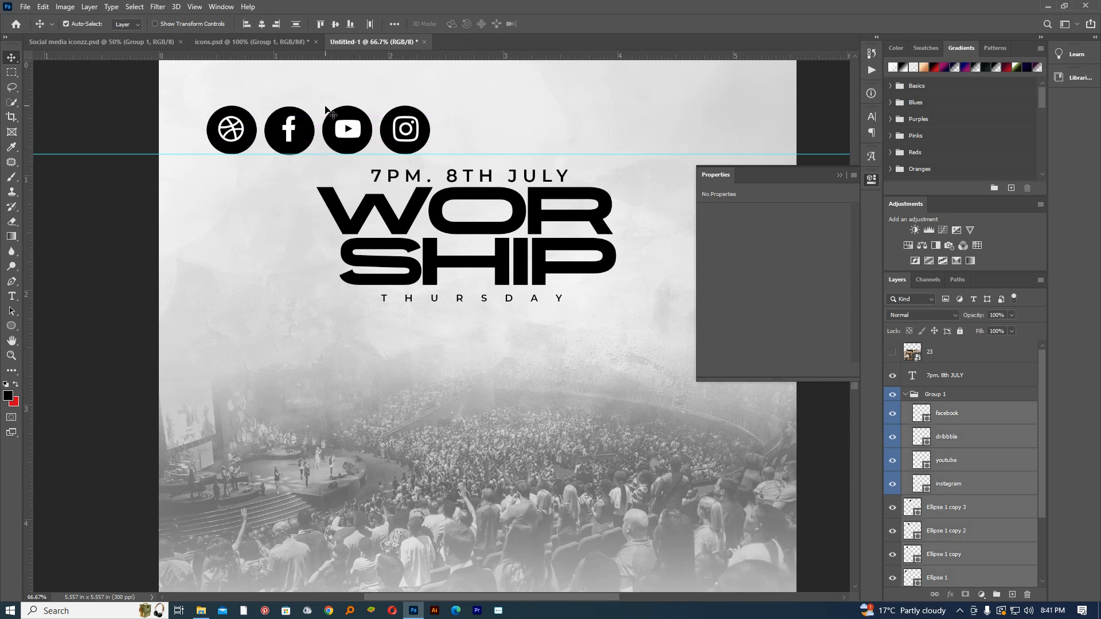
left_click_drag(207, 90, 473, 144)
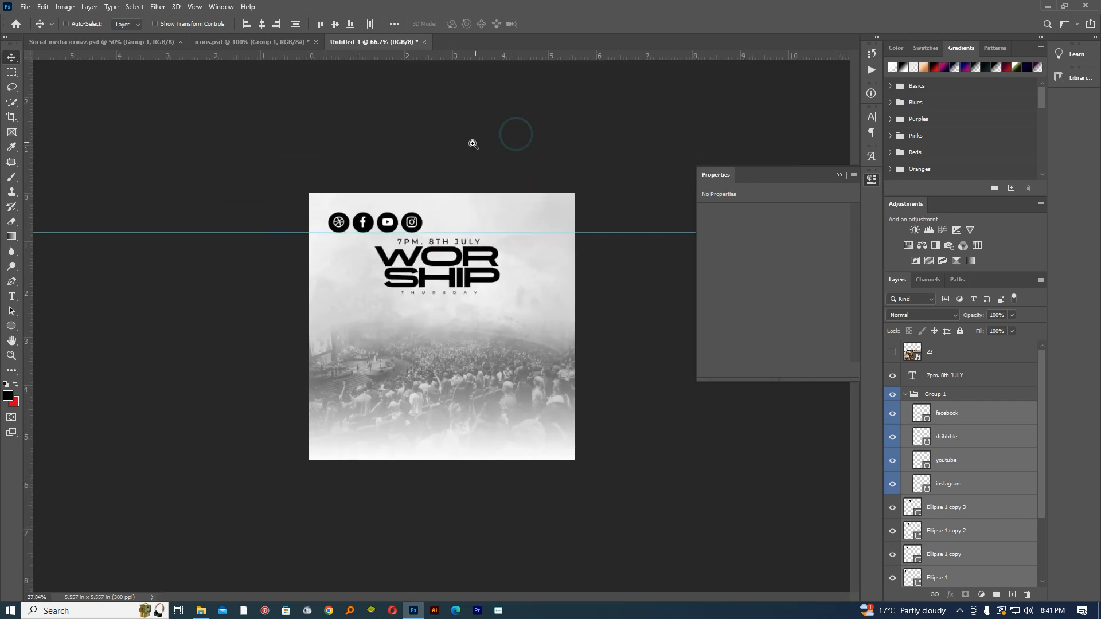
left_click(906, 394)
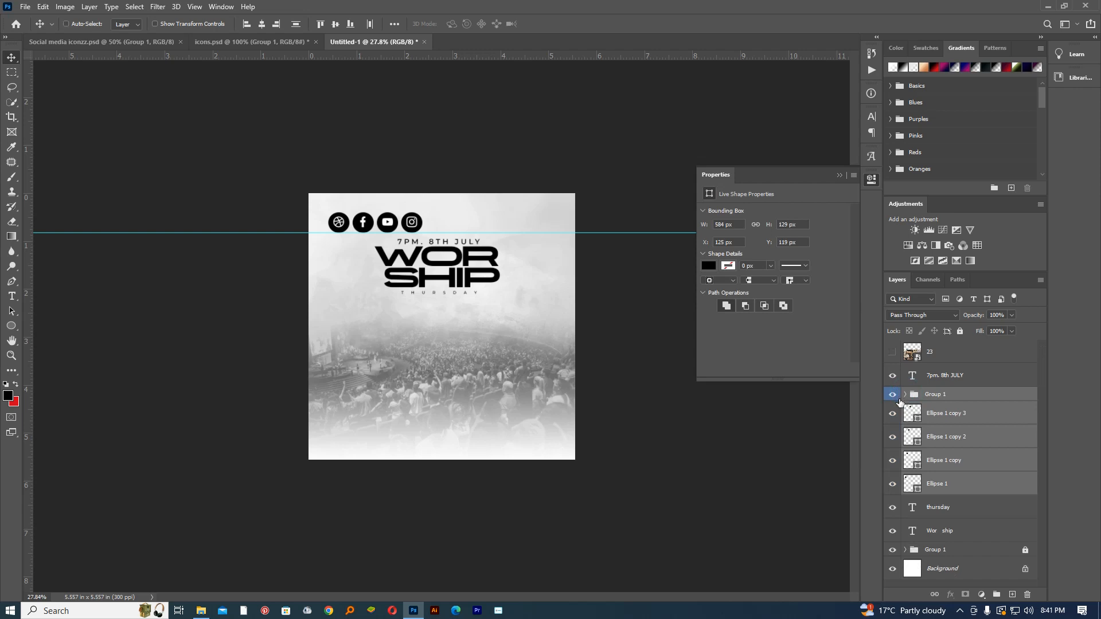
key("ctrl+g")
left_click(892, 396)
left_click(892, 395)
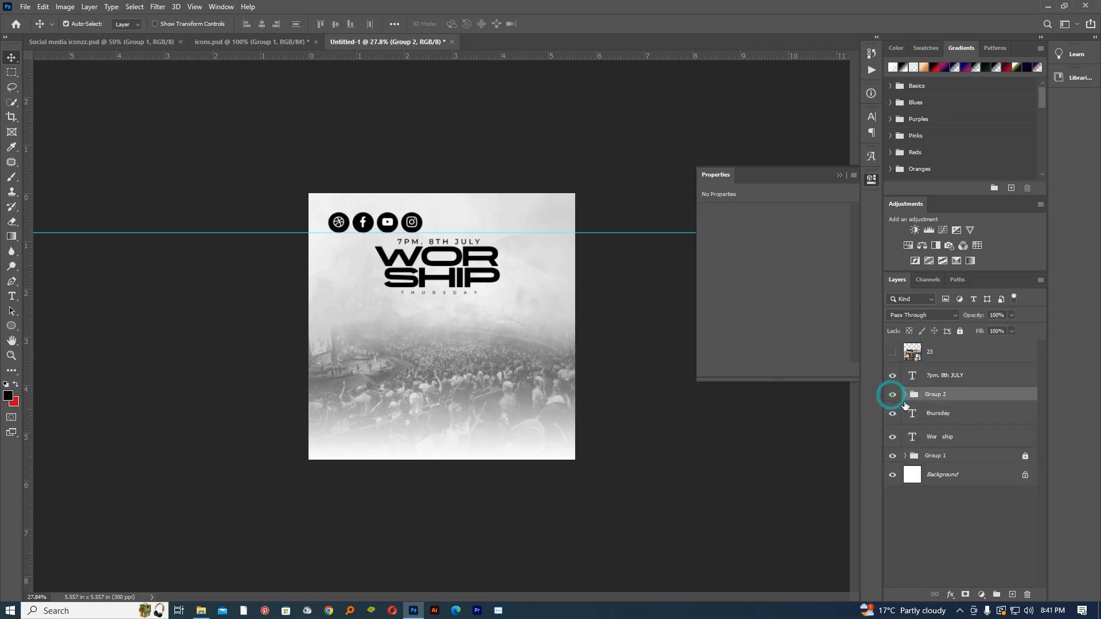
key("ctrl+semicolon")
key("ctrl+plus")
key("ctrl+plus")
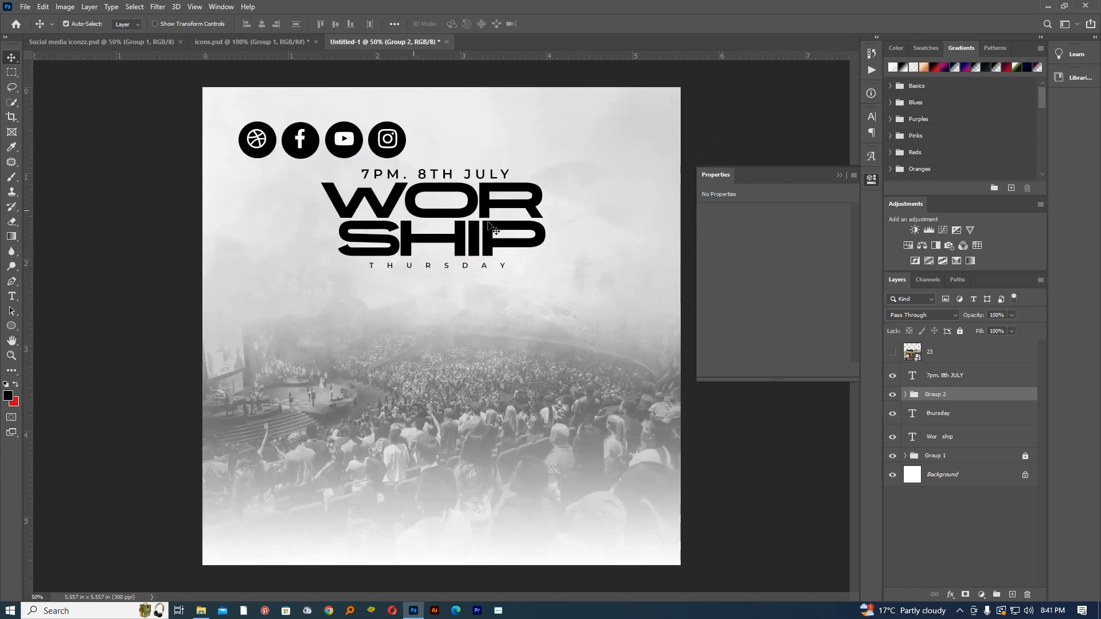
Duplicate Group 2 with the original hidden, and re-center the copy's Instagram, YouTube and Dribbble icons on their circles
key("ctrl+j")
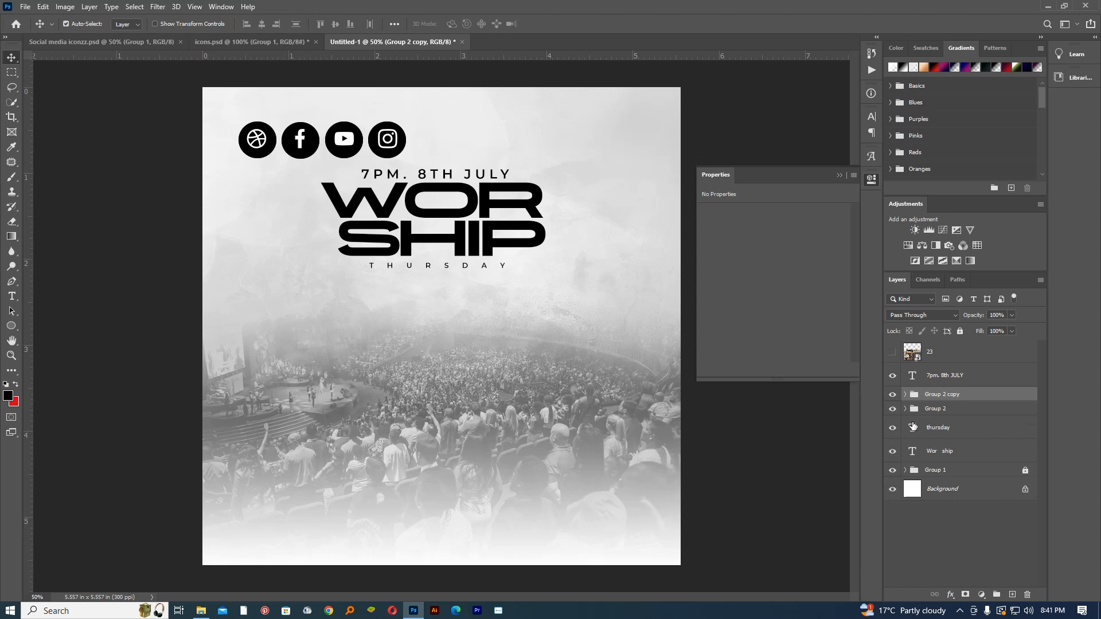
left_click(893, 409)
left_click_drag(391, 141, 428, 143)
left_click(392, 140)
left_click_drag(354, 139, 354, 139)
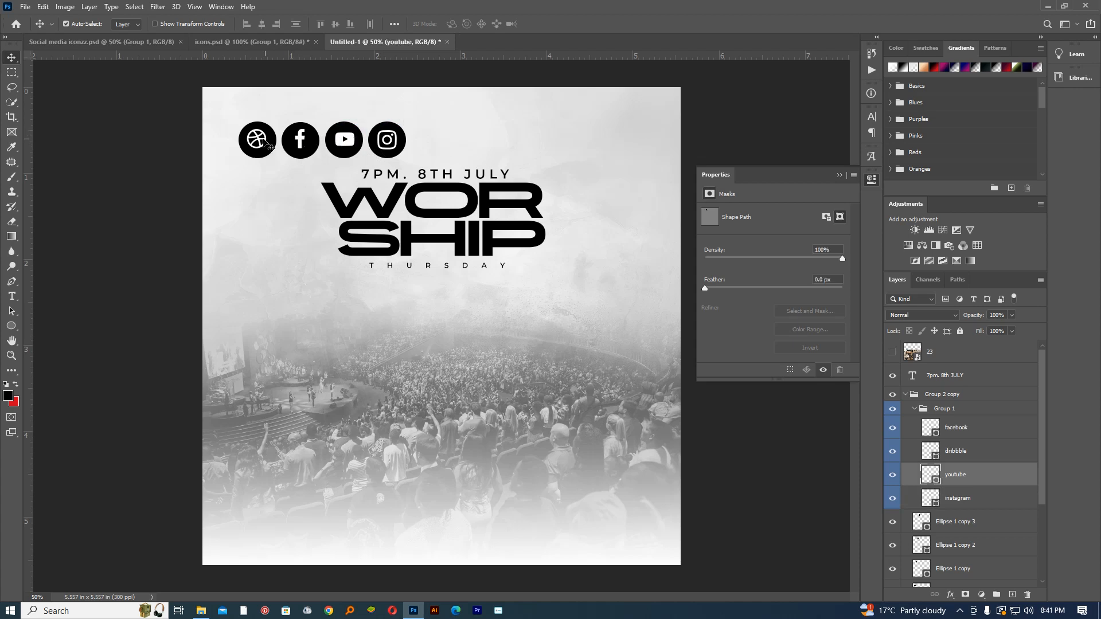
left_click_drag(265, 147, 260, 142)
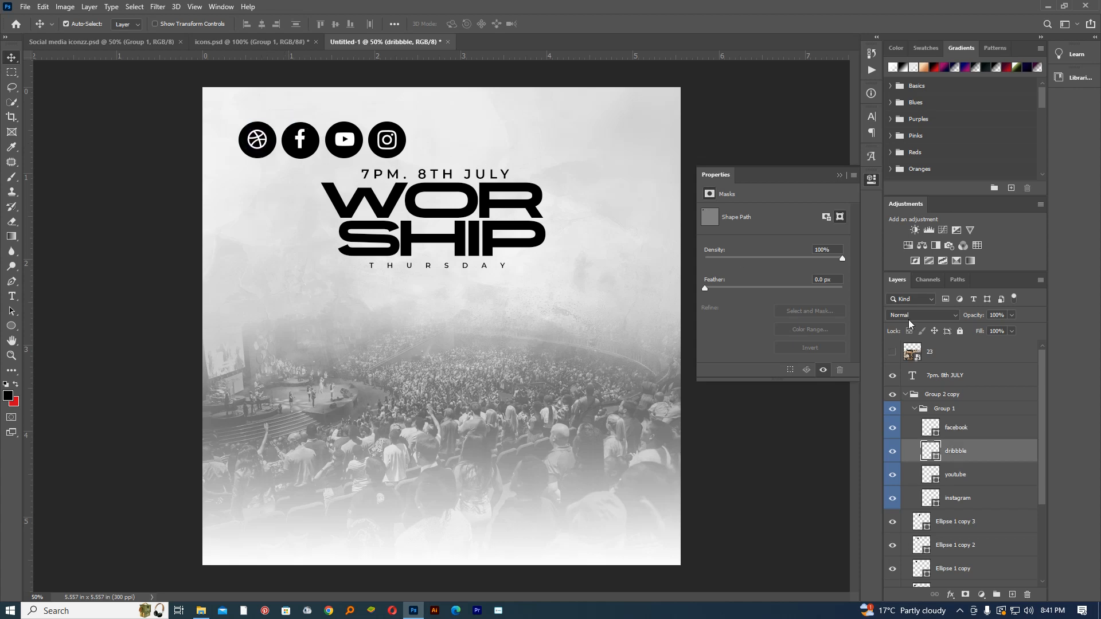
left_click(908, 395)
left_click(905, 394)
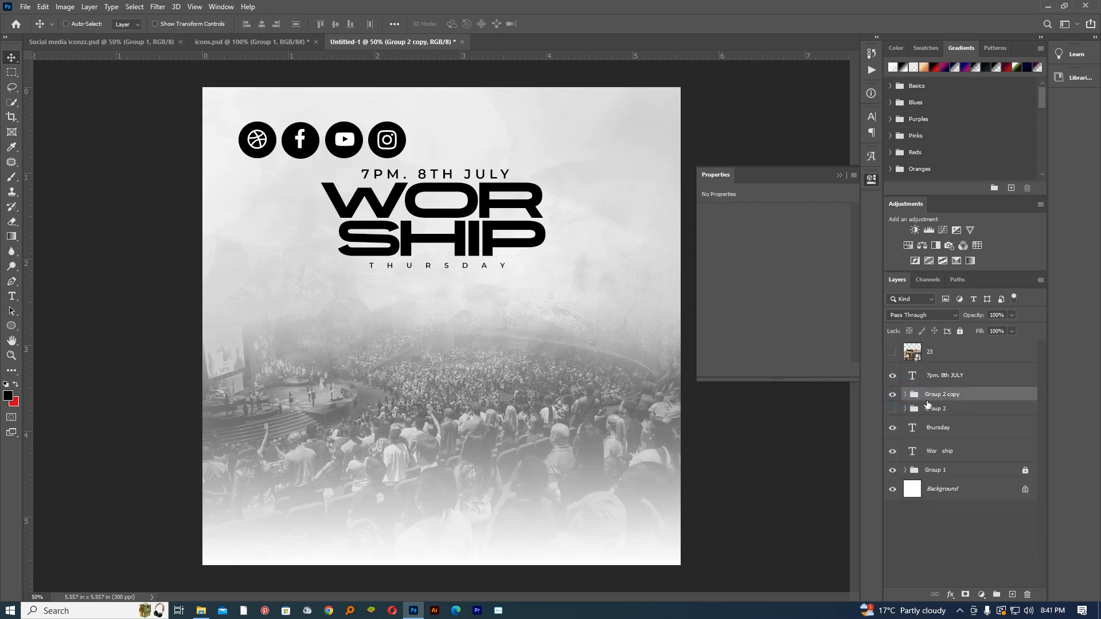
Merge Group 2 copy into a single layer and convert it to a Smart Object
key("ctrl+e")
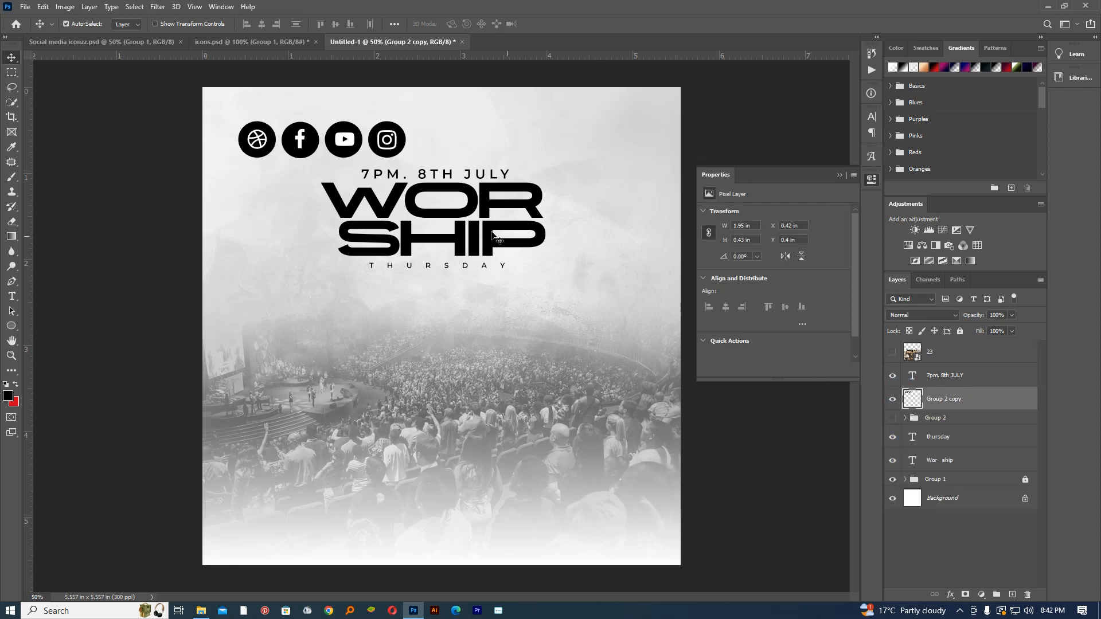
right_click(1028, 401)
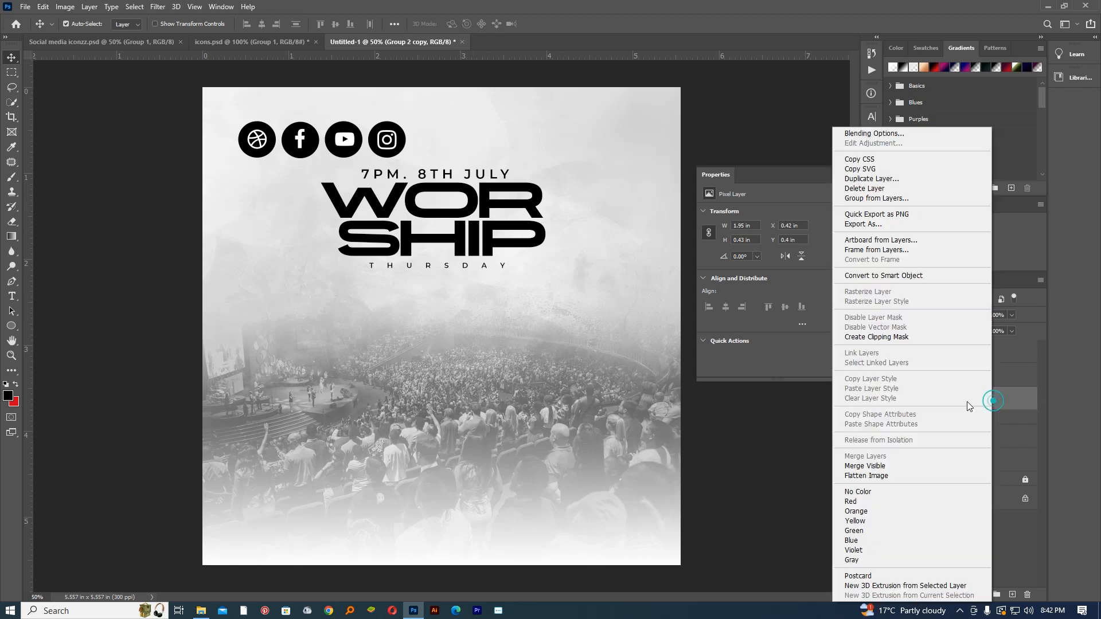
left_click(876, 278)
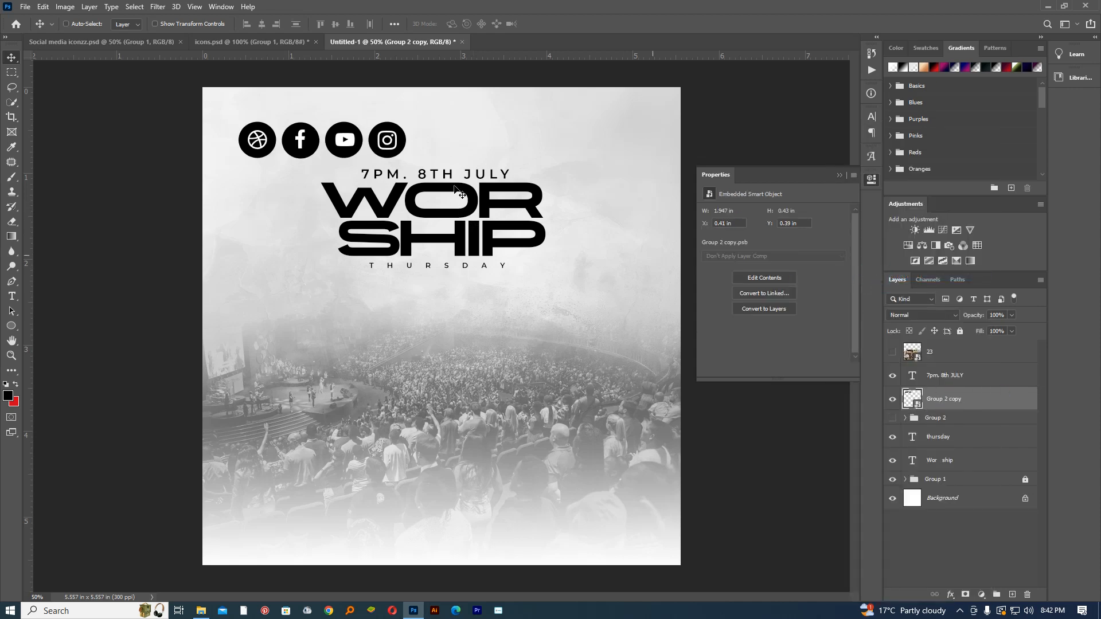
Scale the merged black icon row to about 0.46 in wide and place it in the flyer's lower-left corner
key("ctrl+t")
left_click_drag(406, 122, 343, 135)
left_click(549, 23)
left_click_drag(494, 199, 513, 594)
left_click_drag(477, 500, 384, 514)
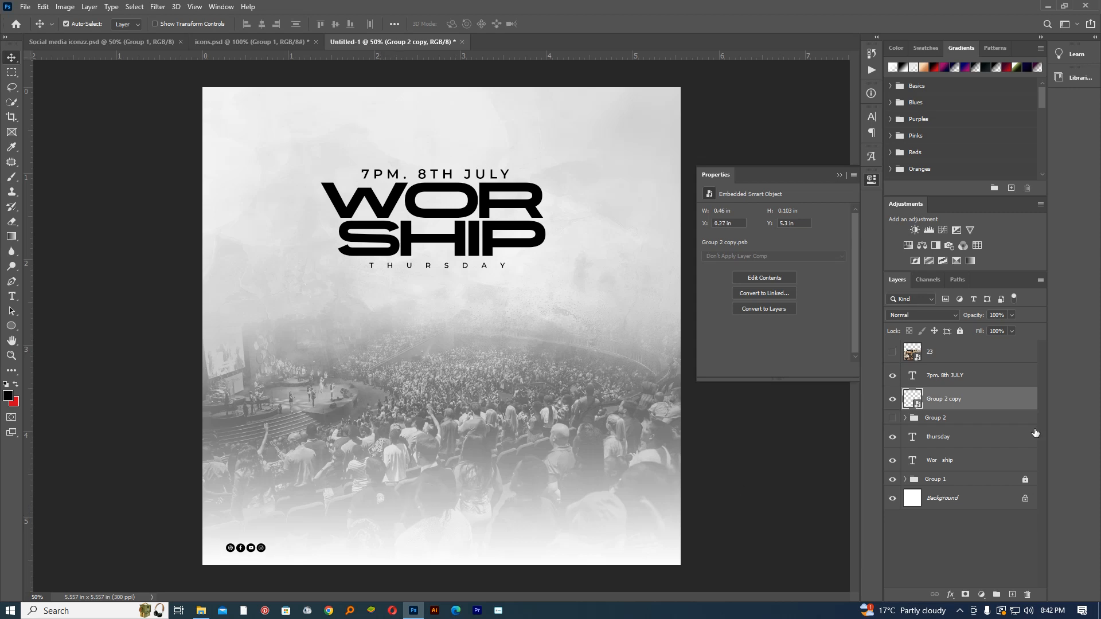
Hide Group 2 copy, show Group 2, and re-center its Instagram and Dribbble icons on their circles
left_click(892, 399)
left_click(893, 418)
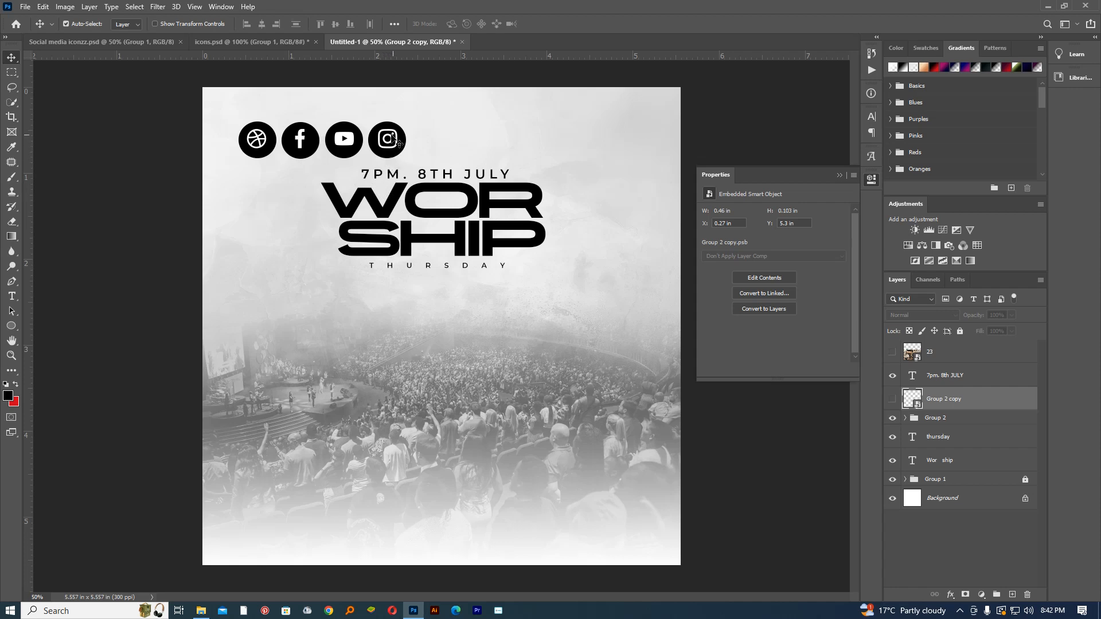
left_click_drag(399, 148, 391, 144)
left_click(350, 141)
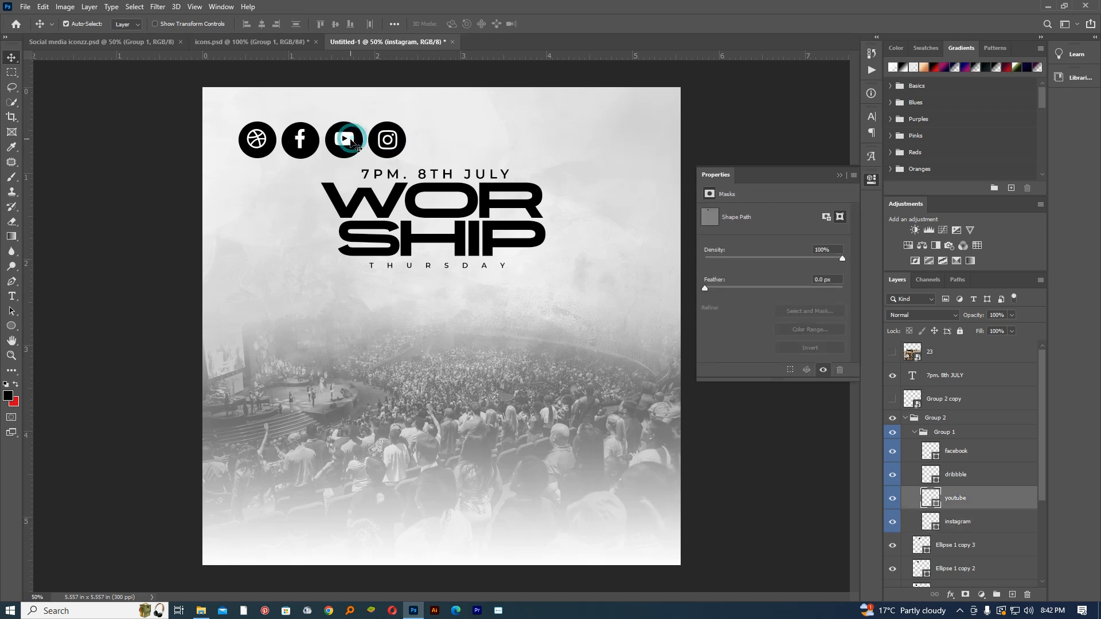
left_click_drag(265, 144, 292, 147)
key("ctrl+z")
left_click(263, 142)
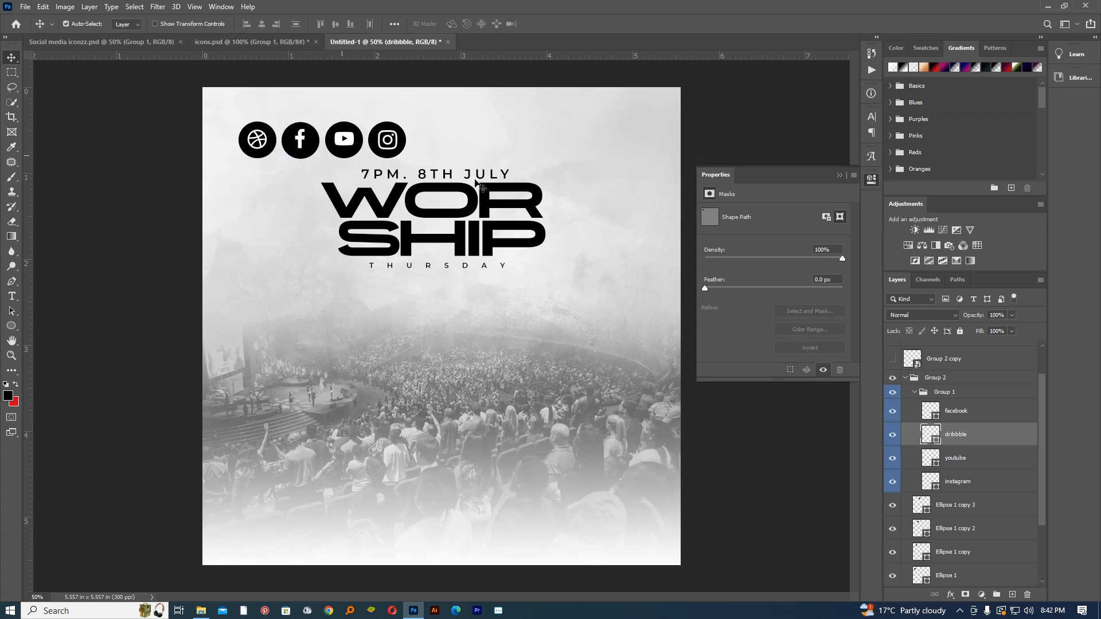
Group the four Ellipse circle layers inside Group 2, separate from the icons
left_click(916, 393)
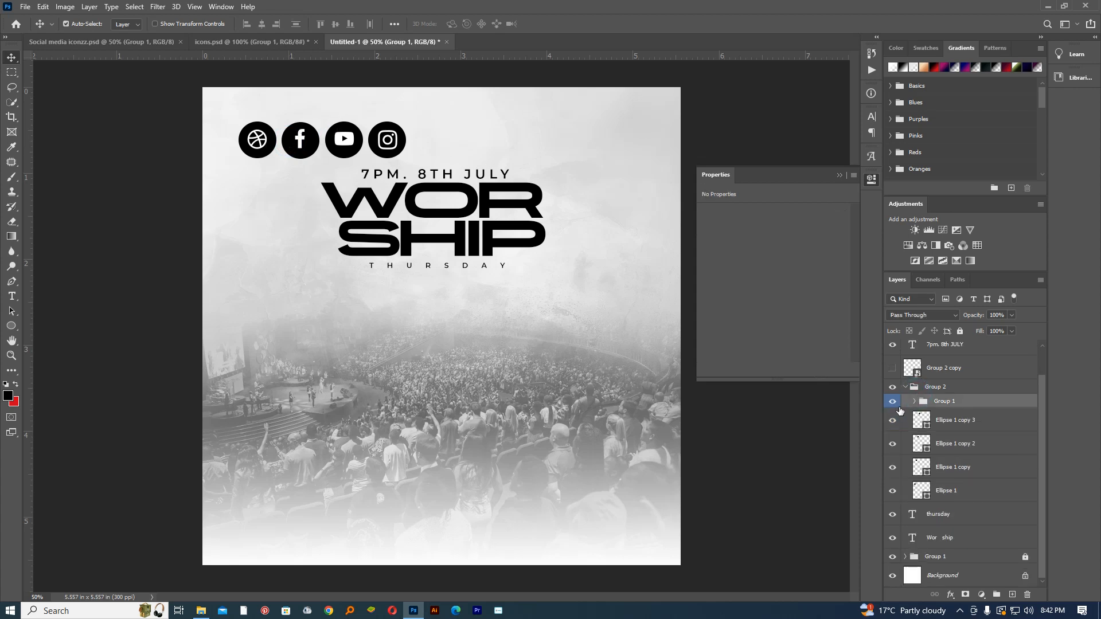
left_click(893, 402)
left_click(982, 443)
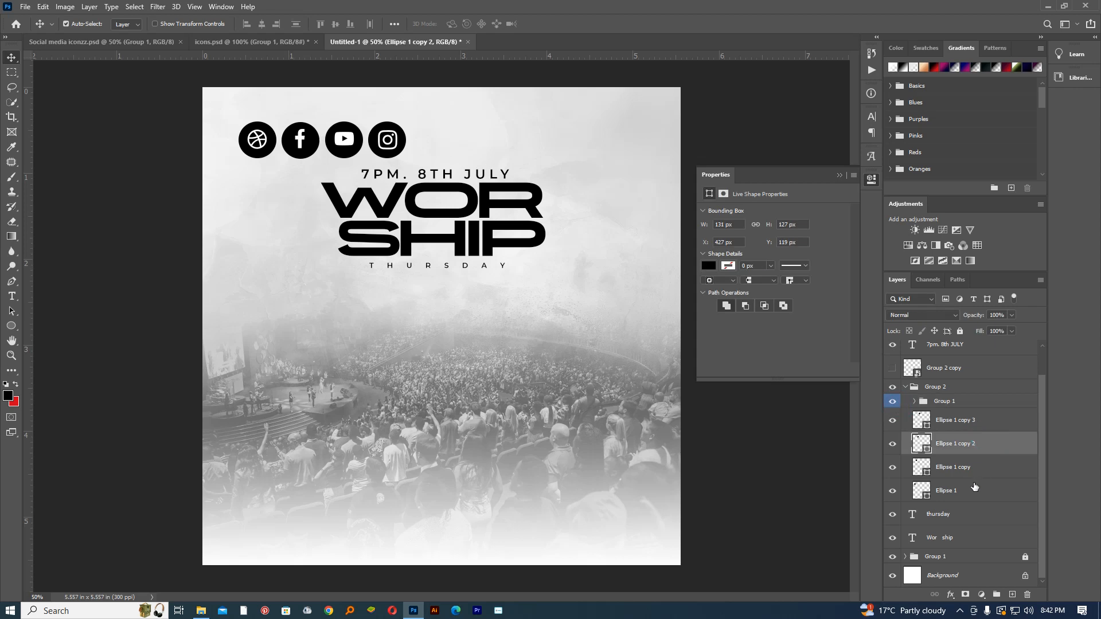
left_click(971, 495, "shift")
left_click(970, 427, "shift")
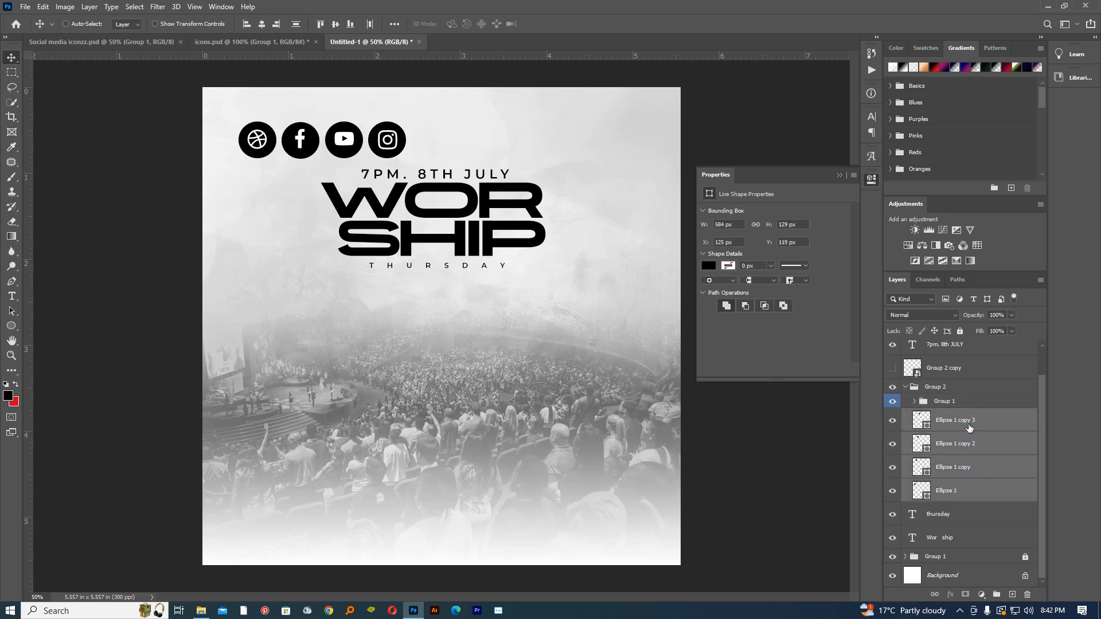
key("ctrl+g")
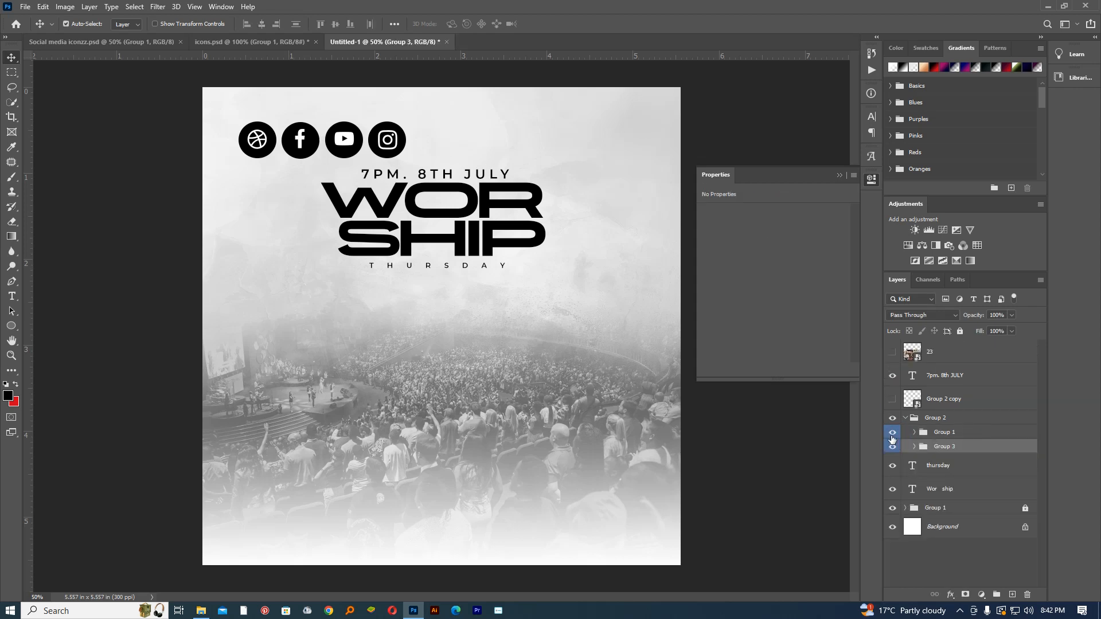
Apply a green Color Overlay in Normal mode at 100% opacity to the circles' group and collapse Group 2
double_click(992, 447)
left_click(641, 475)
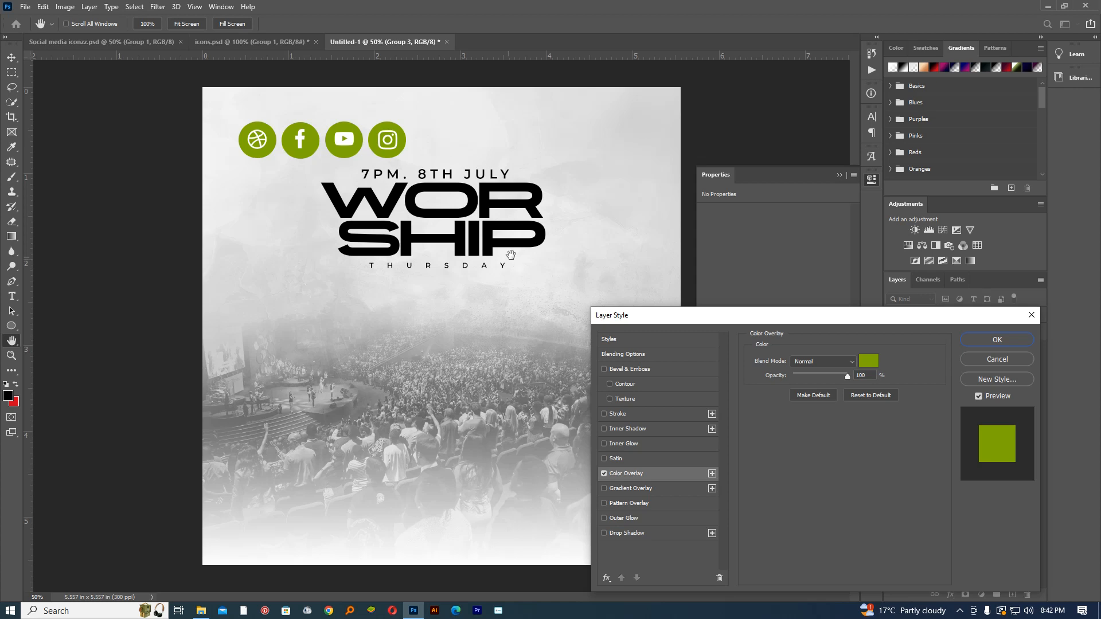
left_click(998, 340)
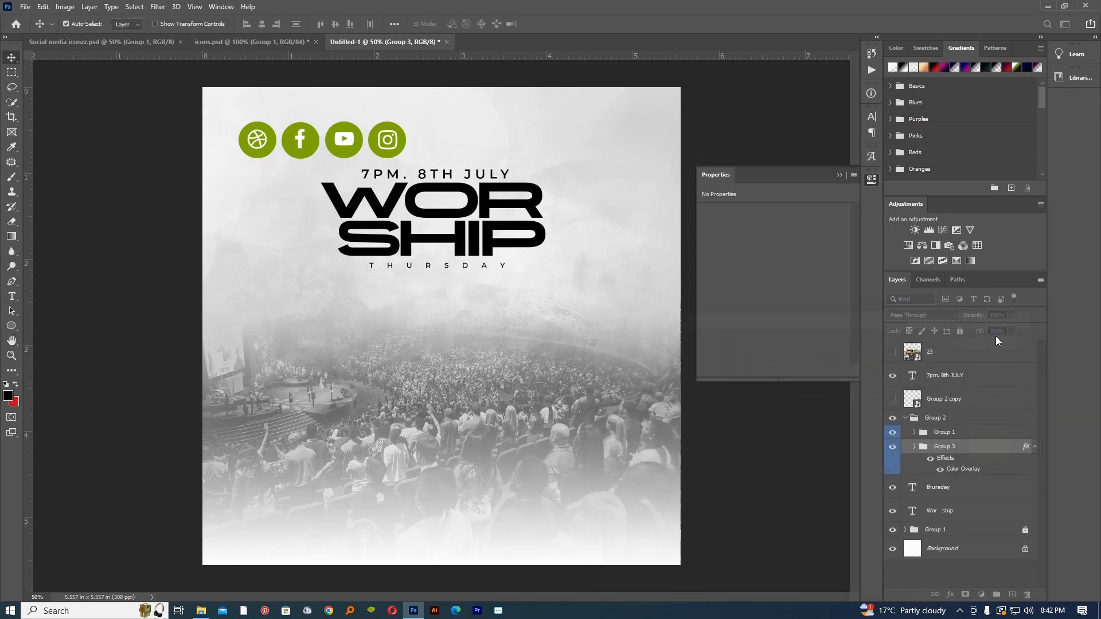
left_click(905, 419)
key("ctrl+t")
left_click_drag(406, 120, 367, 126)
left_click(549, 23)
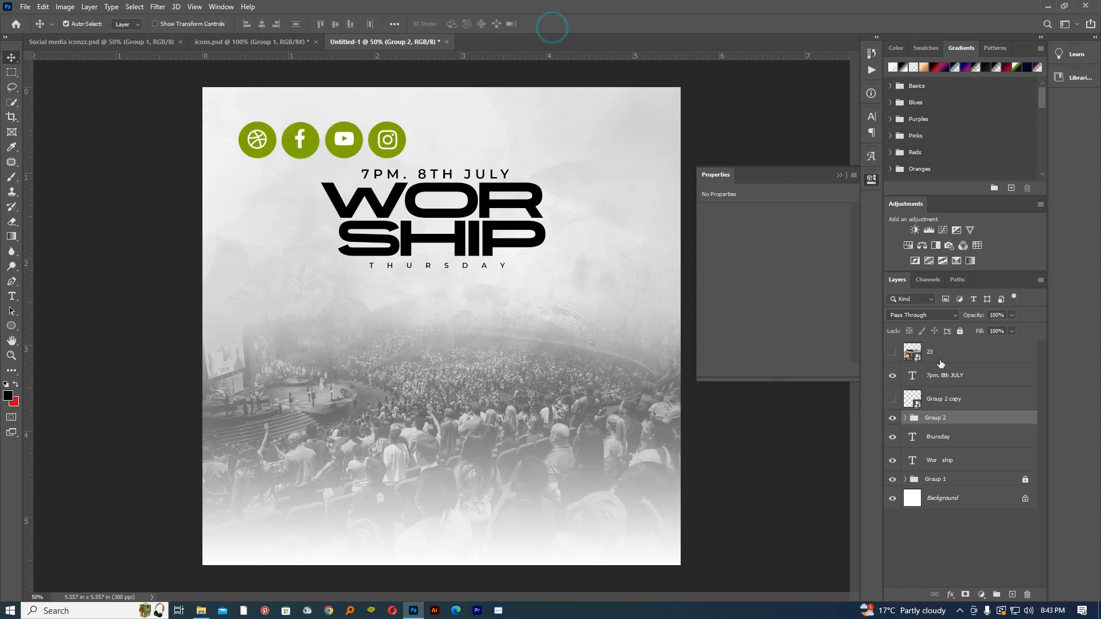
Duplicate Group 2, merge the duplicate into one layer and convert it to a Smart Object
key("ctrl+j")
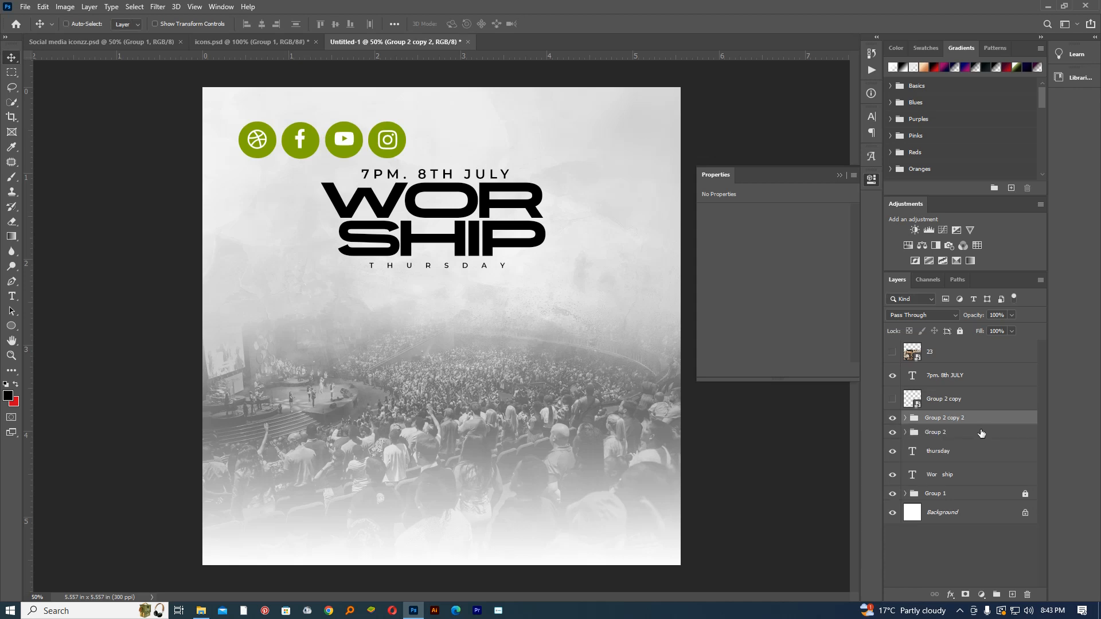
key("ctrl+e")
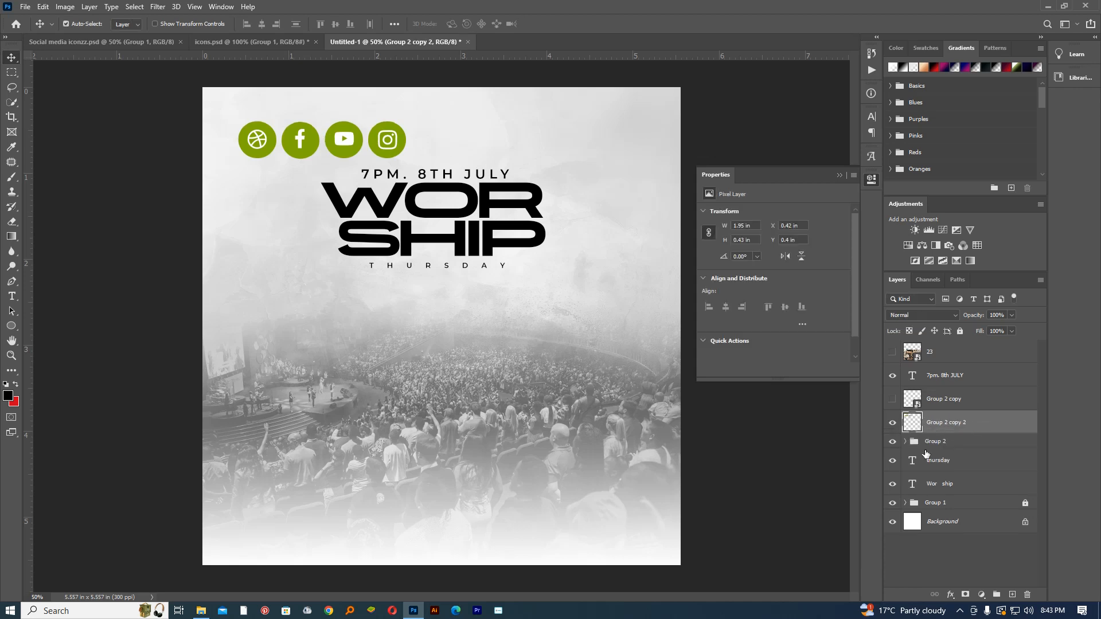
right_click(973, 420)
left_click(872, 323)
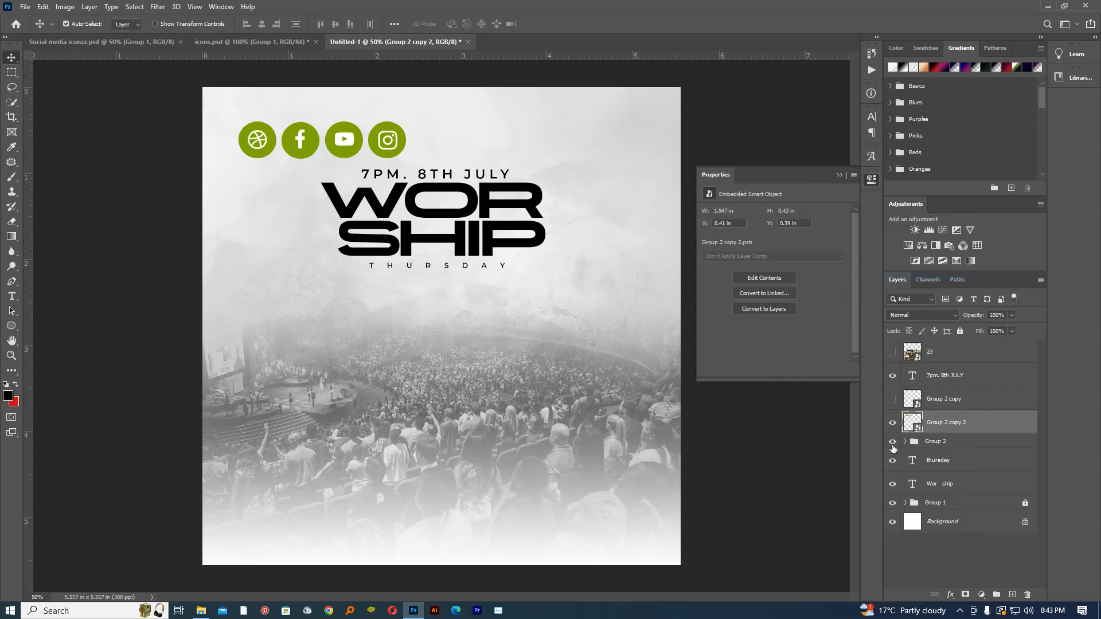
Scale the green icon row to about 0.47 in wide near the flyer's lower-left corner, with the original Group 2 hidden
left_click_drag(393, 135, 352, 524)
key("ctrl+t")
left_click(550, 24)
left_click_drag(432, 463, 368, 481)
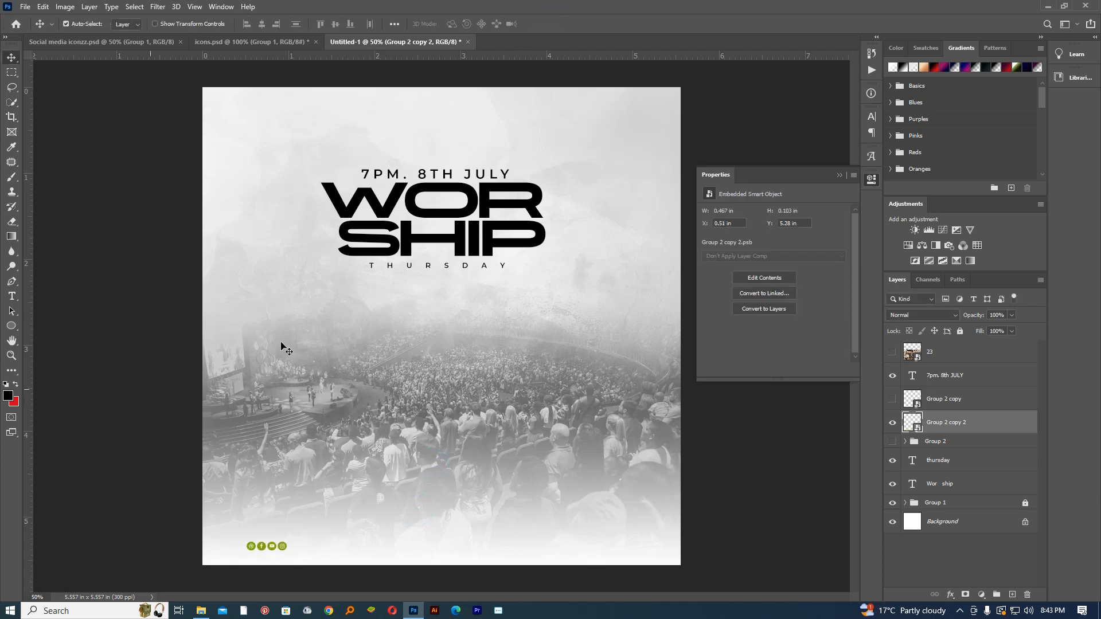
Recolor the WORSHIP headline text to green 7faa00 sampled from the social icon circles
left_click(515, 279)
left_click(497, 234)
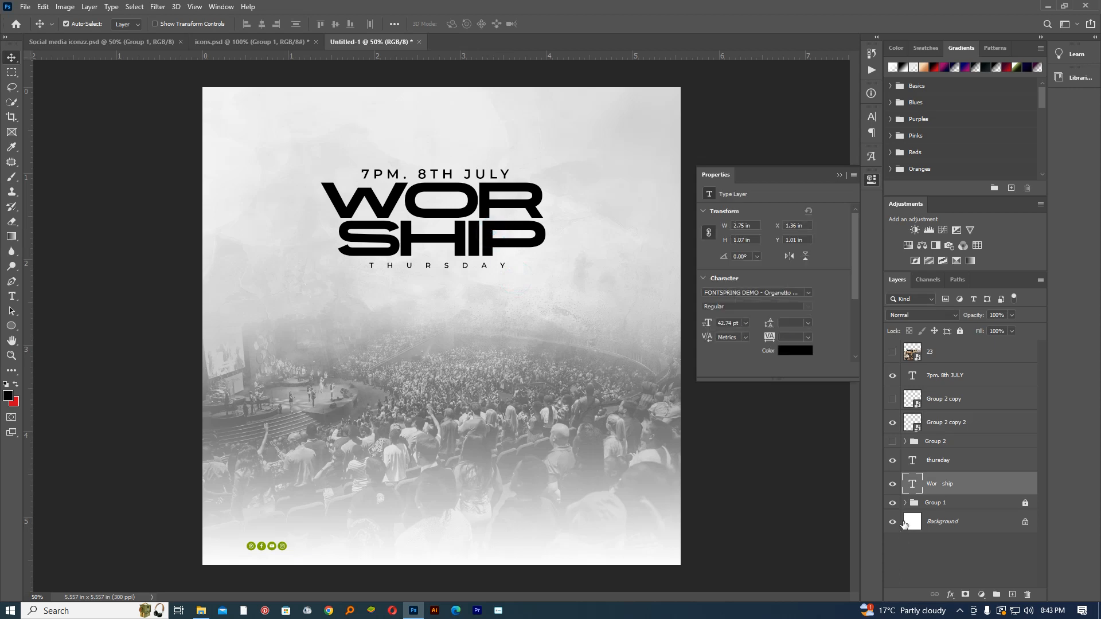
double_click(911, 485)
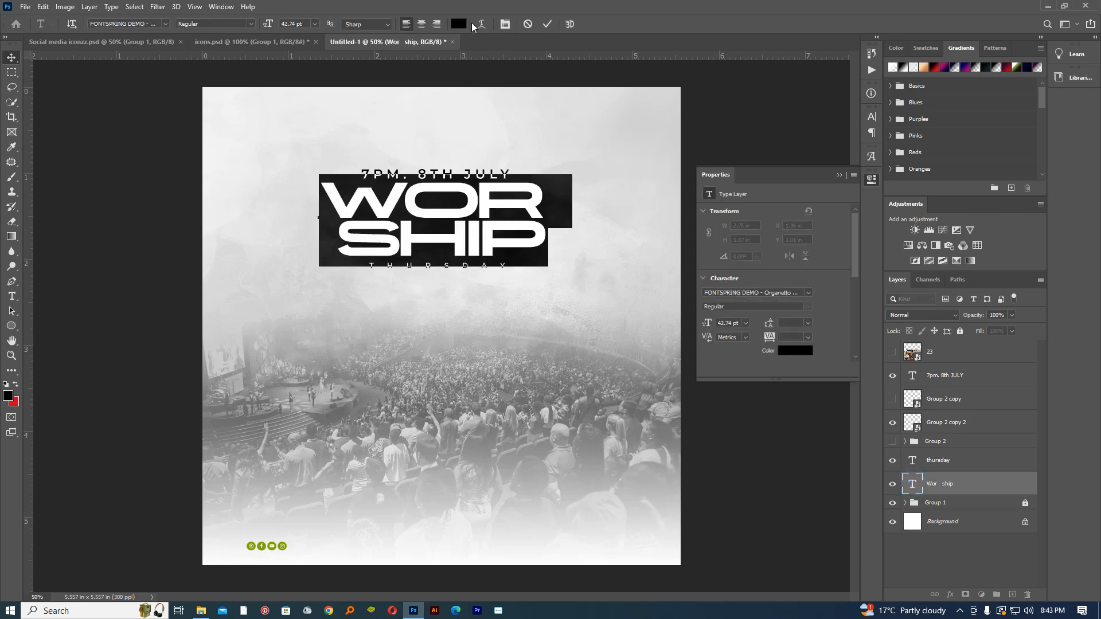
left_click(458, 24)
left_click(282, 545)
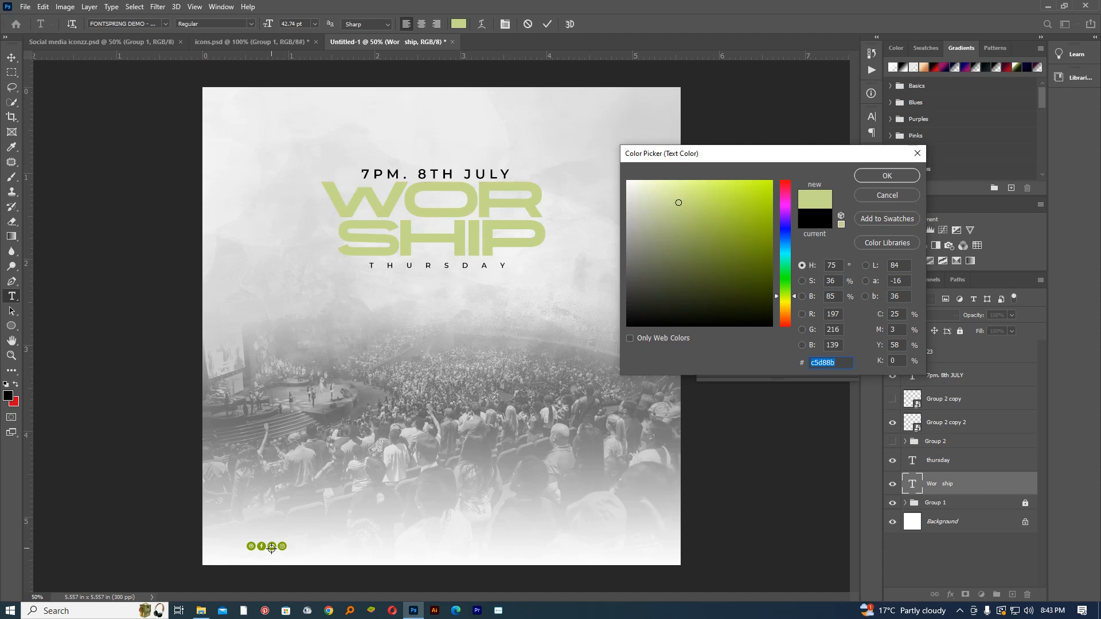
left_click(272, 547)
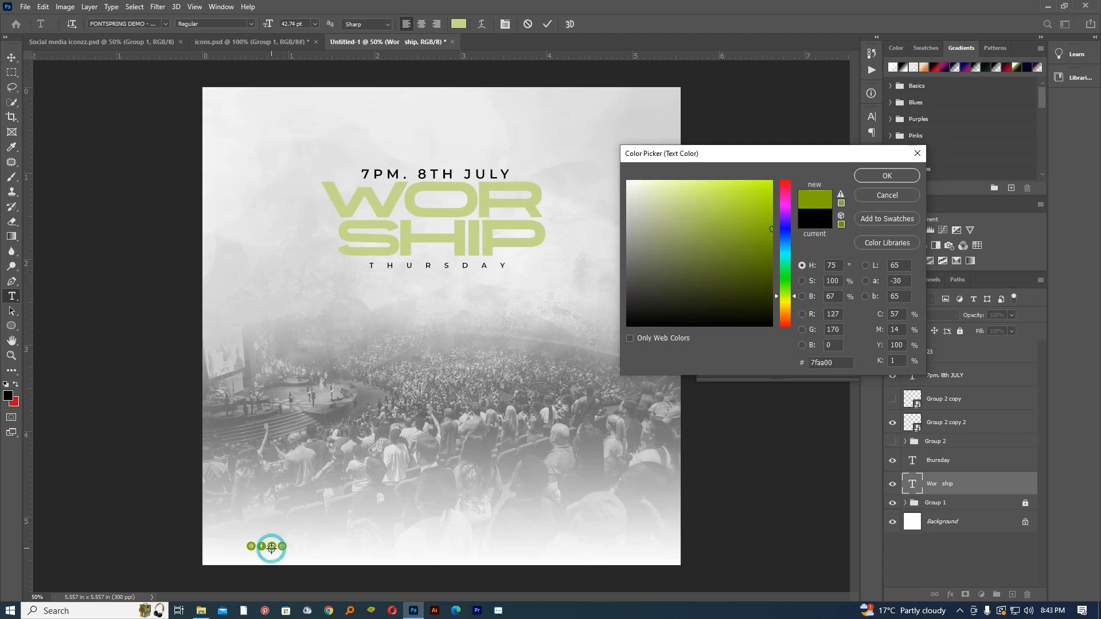
left_click(871, 176)
left_click(547, 24)
key("v")
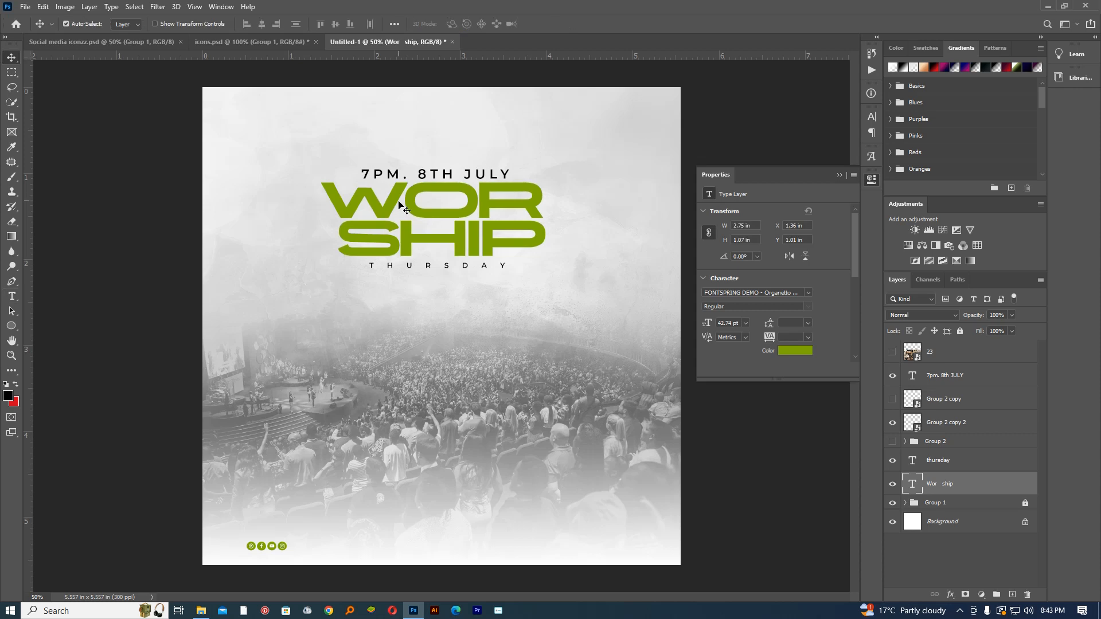
Copy the WORSHIP headline's text and leave text editing
double_click(508, 261)
right_click(449, 236)
left_click(508, 244)
right_click(508, 246)
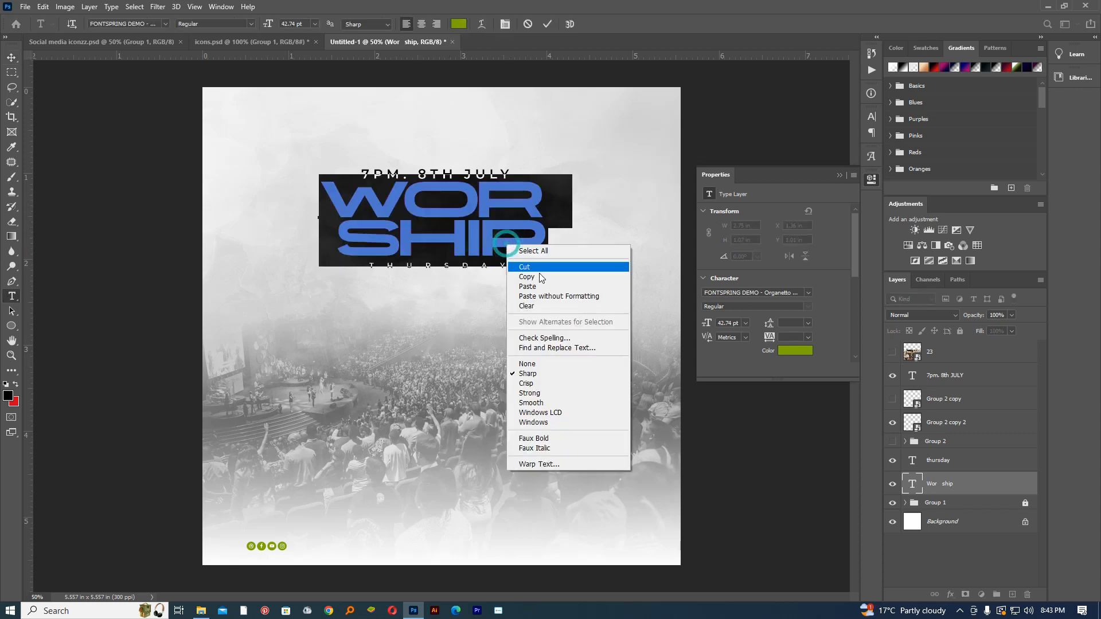
left_click(539, 277)
left_click(546, 21)
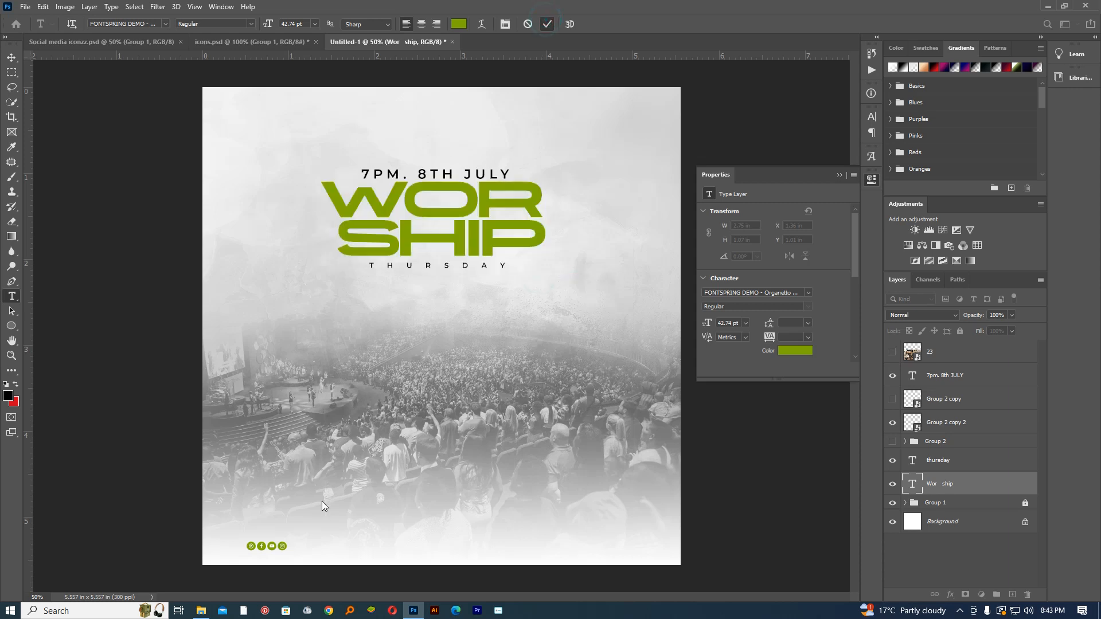
Paste the copied headline text as a new text layer beside the social icon row and select all of it
left_click(307, 516, "ctrl")
left_click(320, 492, "ctrl")
left_click(335, 455, "ctrl")
left_click(301, 421, "ctrl")
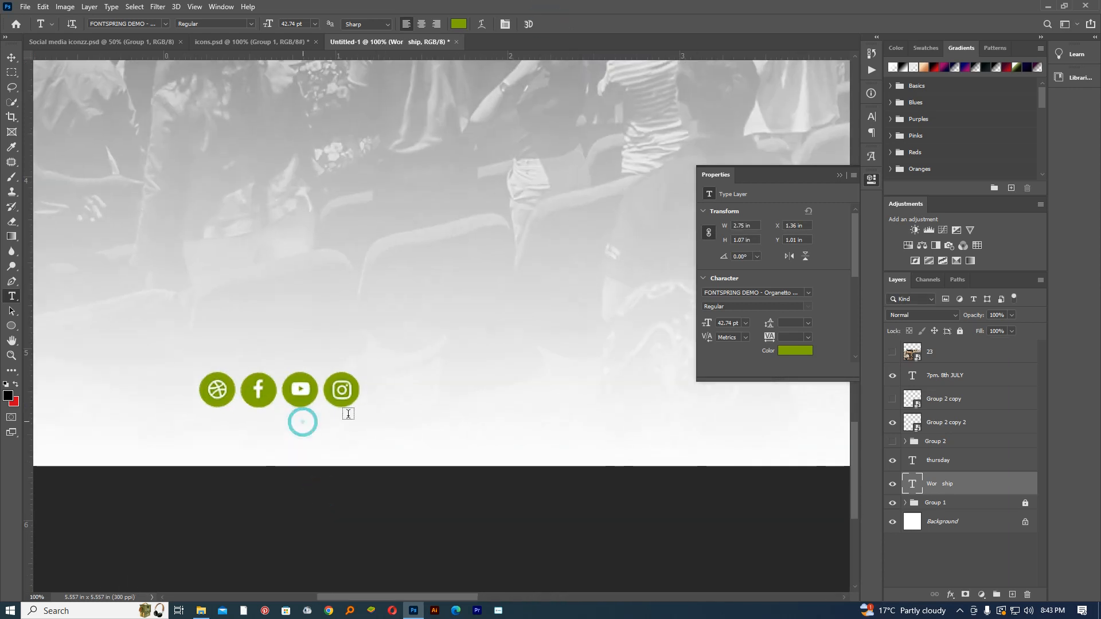
left_click(367, 391)
key("ctrl+v")
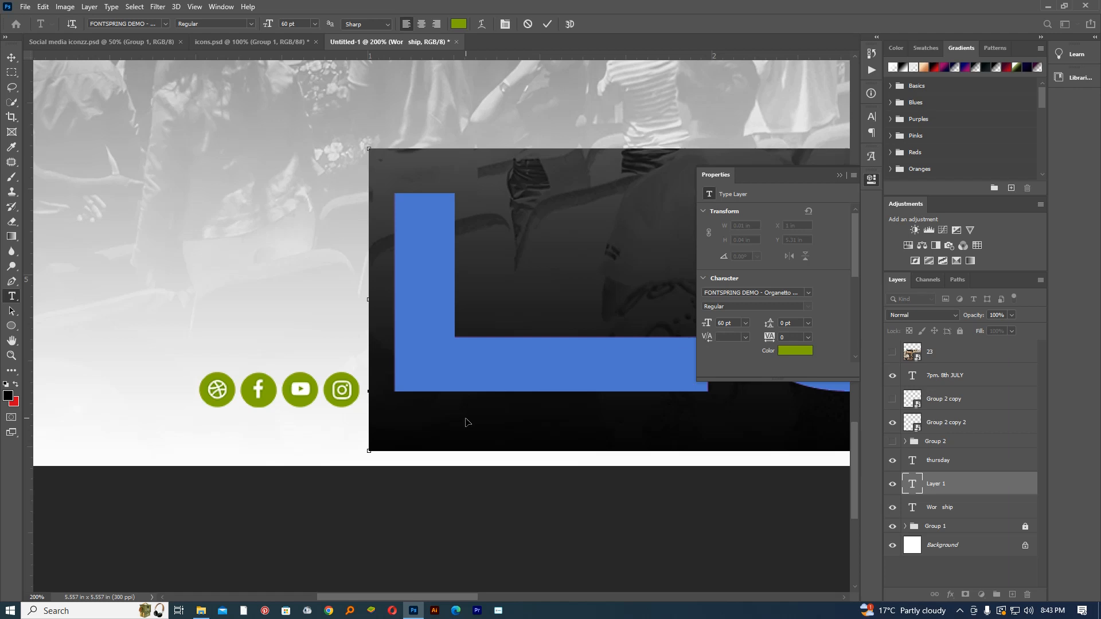
key("ctrl+a")
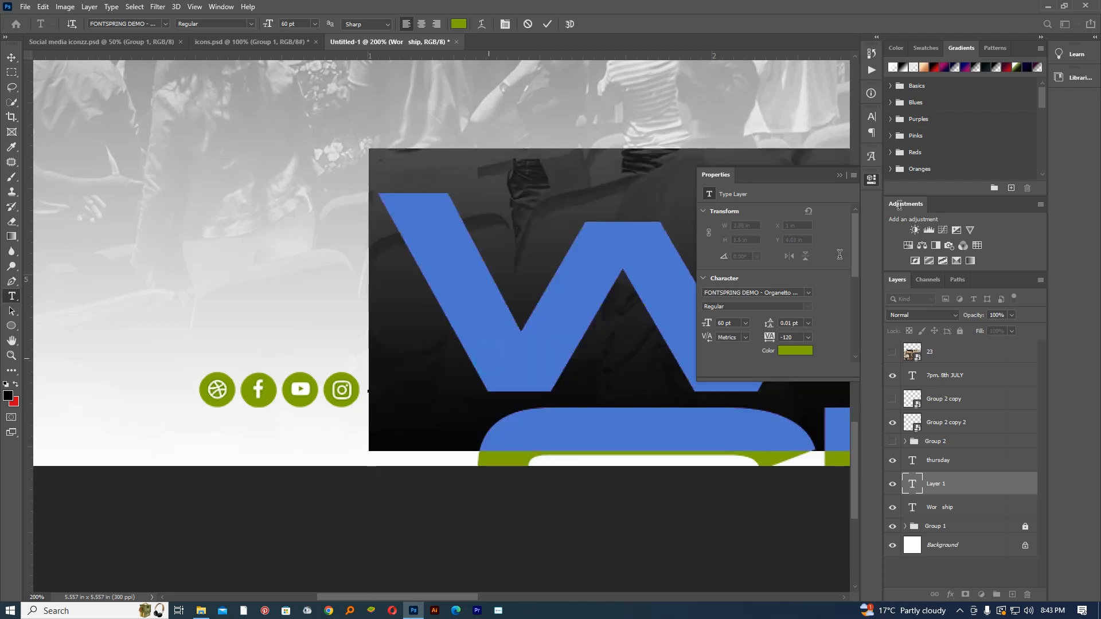
Reset the pasted text's character formatting to the defaults and hide its layer, placed directly above Group 2 copy
left_click(871, 116)
left_click(853, 112)
left_click(883, 177)
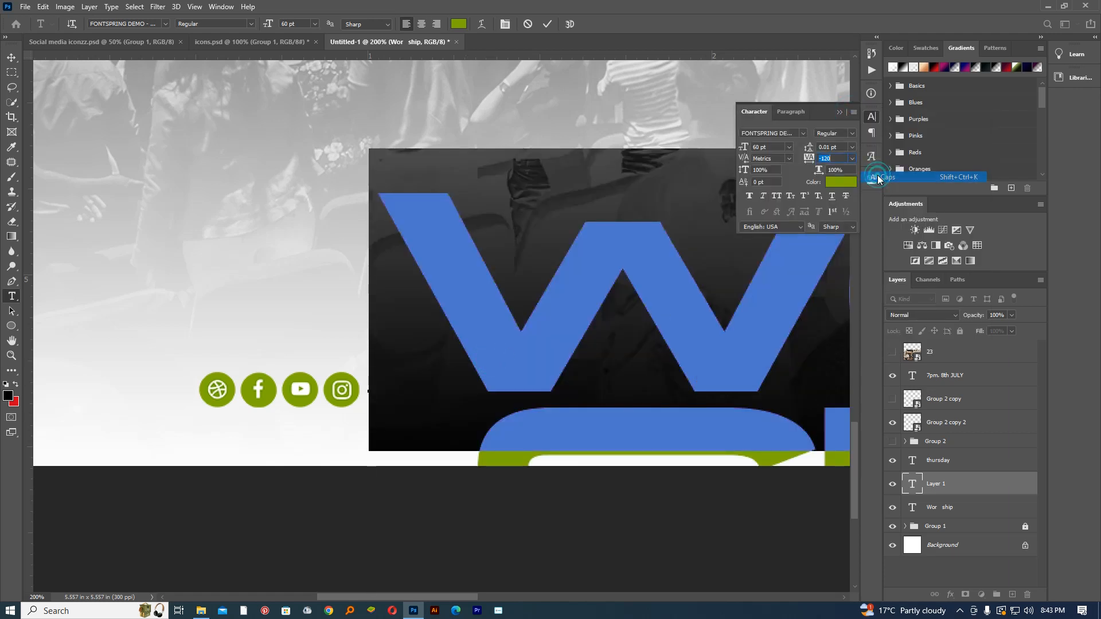
left_click(855, 113)
left_click(893, 318)
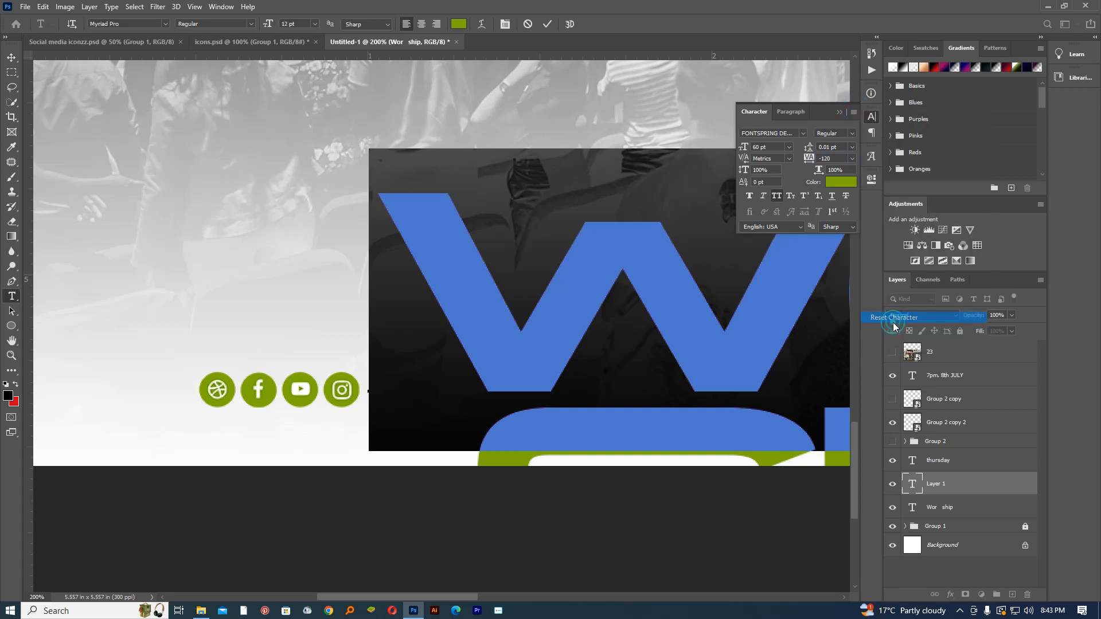
left_click(597, 373)
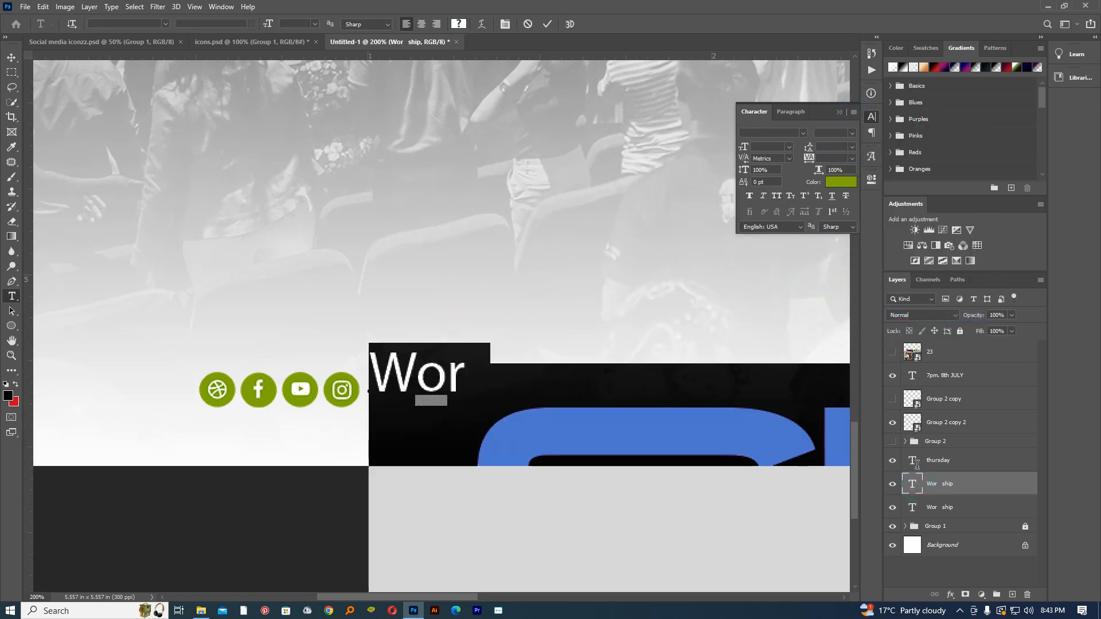
left_click_drag(918, 489, 912, 388)
left_click(892, 400)
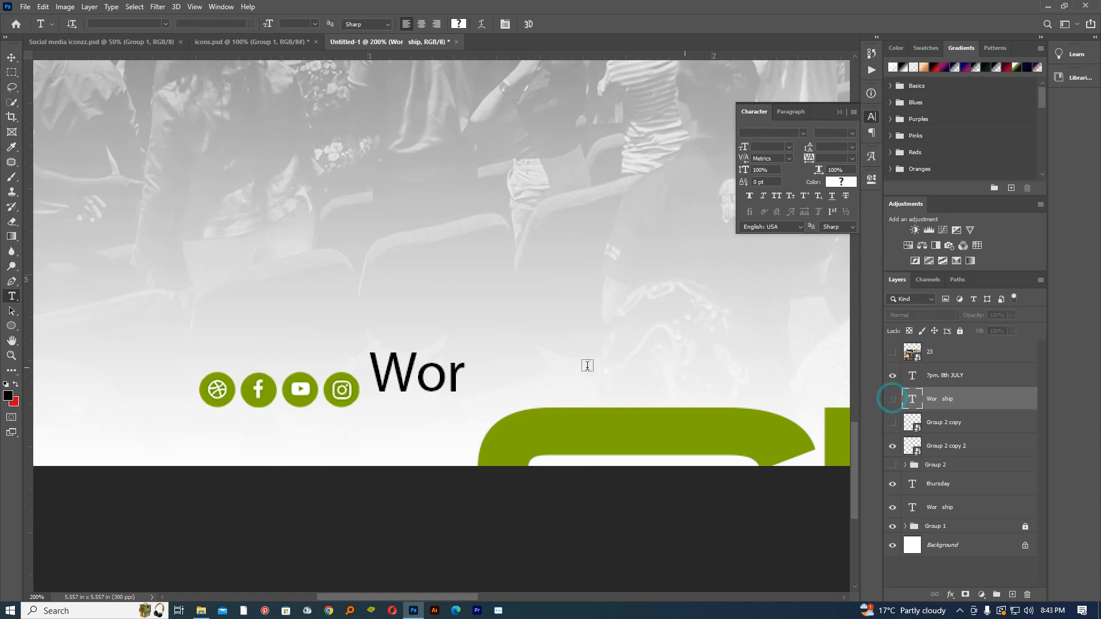
Add the text "Churchflyertemplates" on a new layer and place it directly beside the Instagram icon
left_click(487, 362)
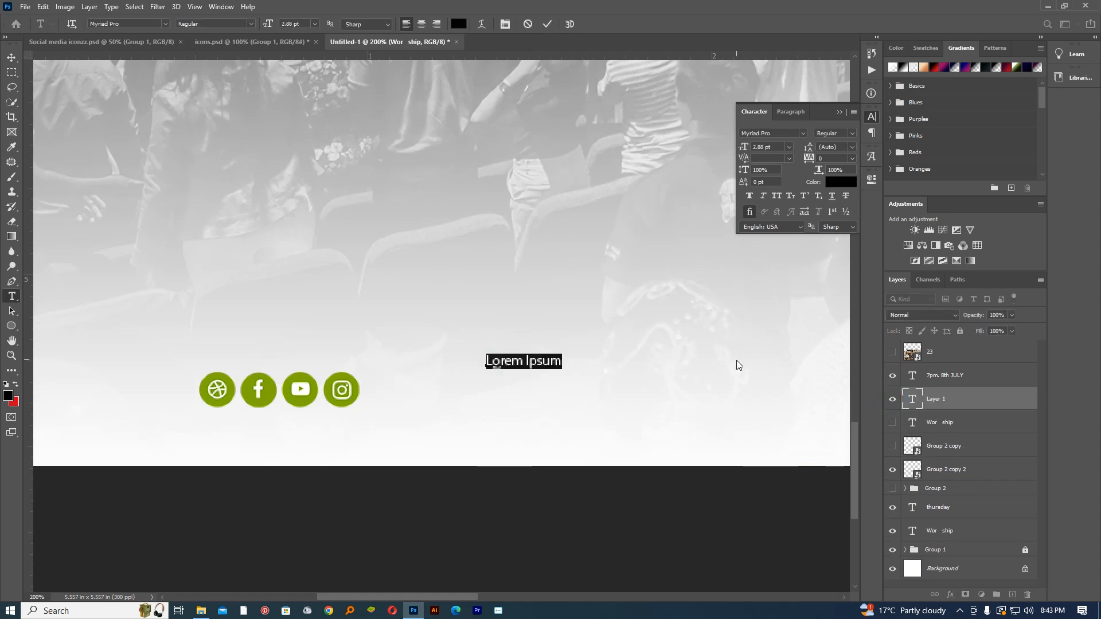
type("cHU")
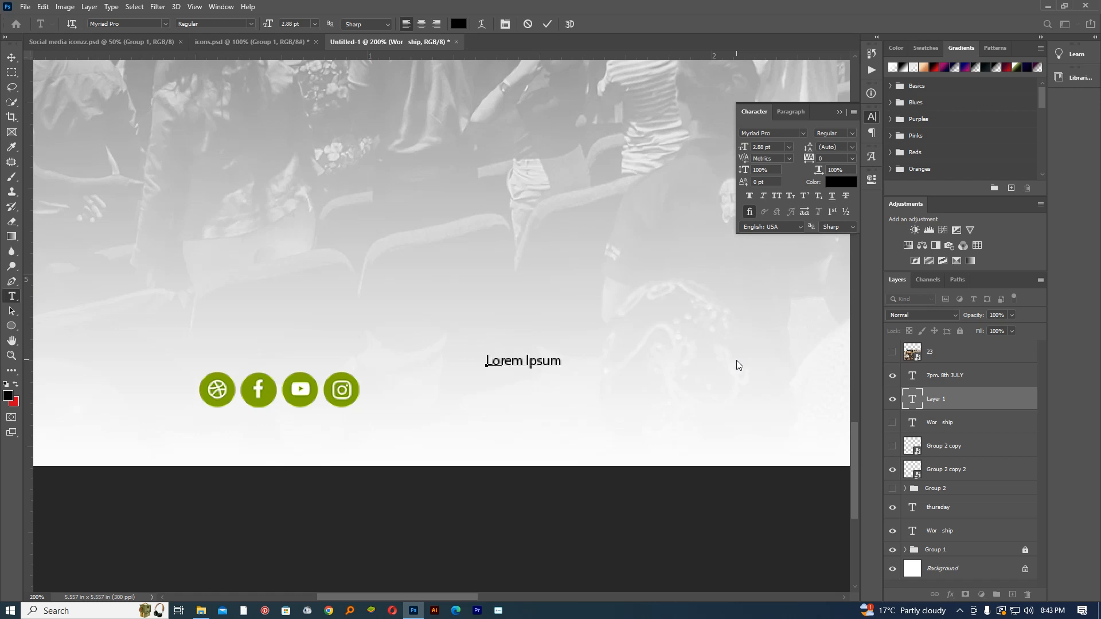
type("R")
key("BackSpace")
key("BackSpace")
key("BackSpace")
key("BackSpace")
type("Ch")
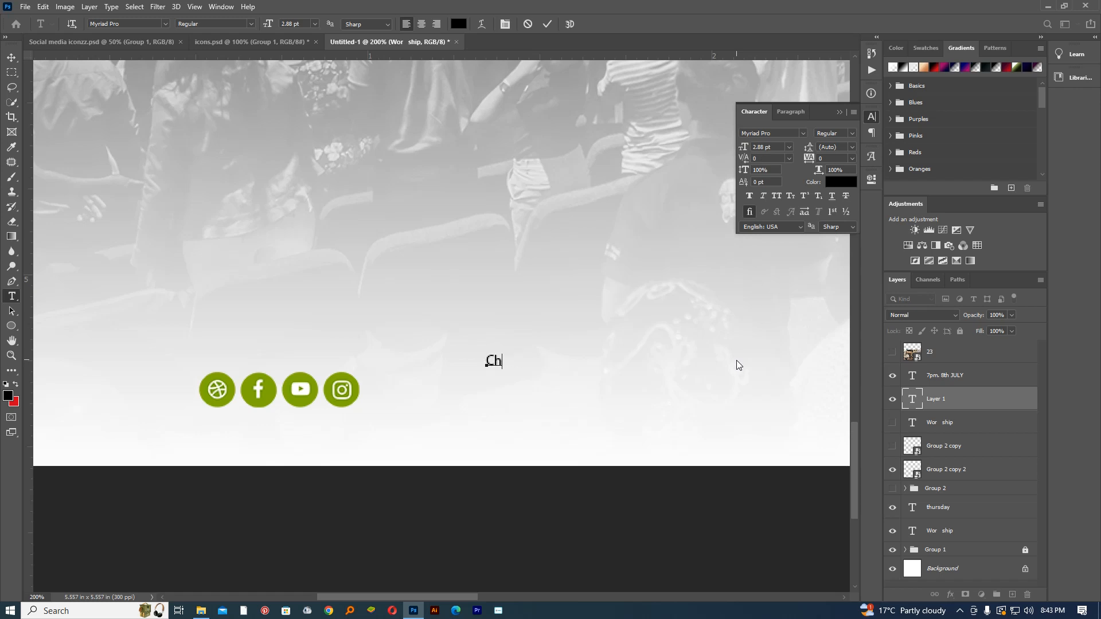
type("urchflyertemplat")
key("BackSpace")
type("es")
left_click_drag(602, 415, 490, 445)
Format the Churchflyertemplates text at 5 pt in green sampled from the Instagram icon and align it with the icon row
double_click(498, 391)
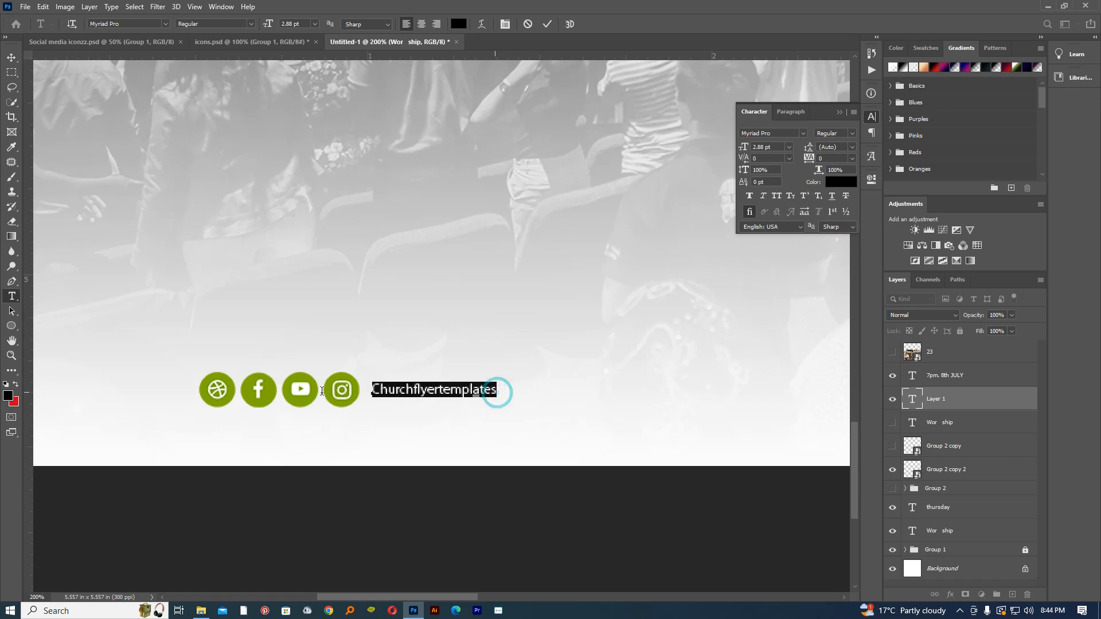
left_click(851, 183)
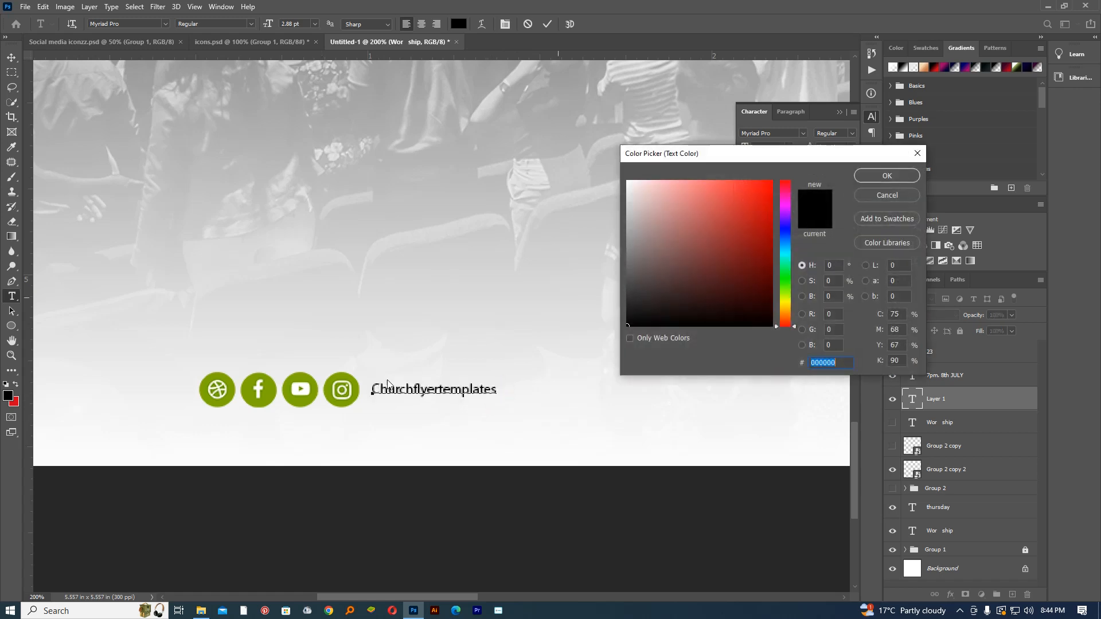
left_click(345, 375)
left_click(889, 176)
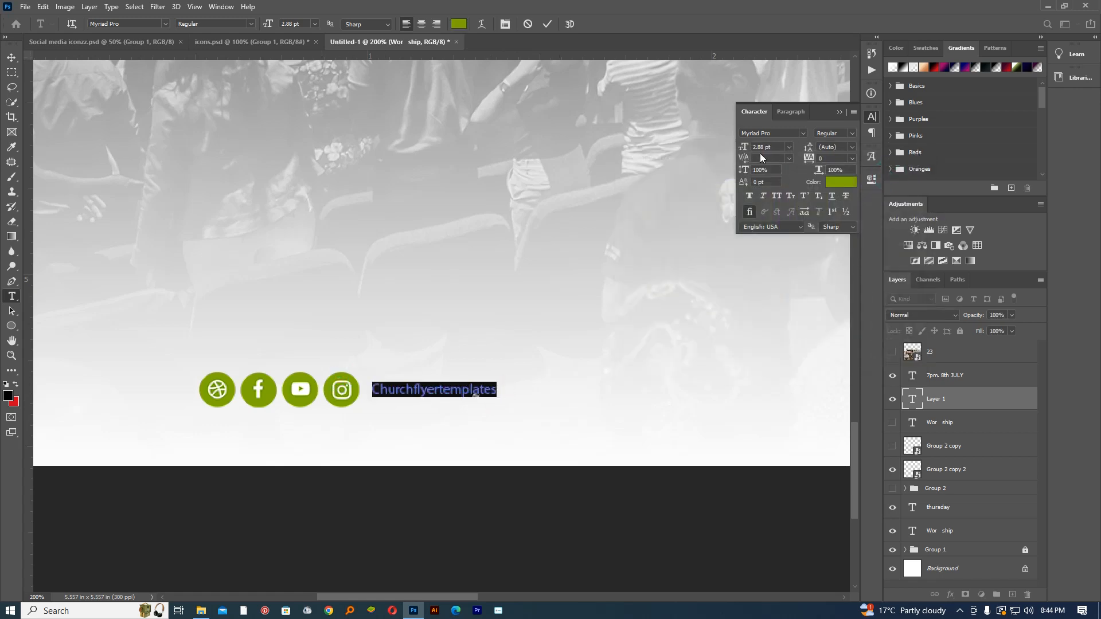
mouse_move(739, 146)
left_mouse_down()
mouse_move(760, 148)
mouse_move(743, 148)
left_mouse_up()
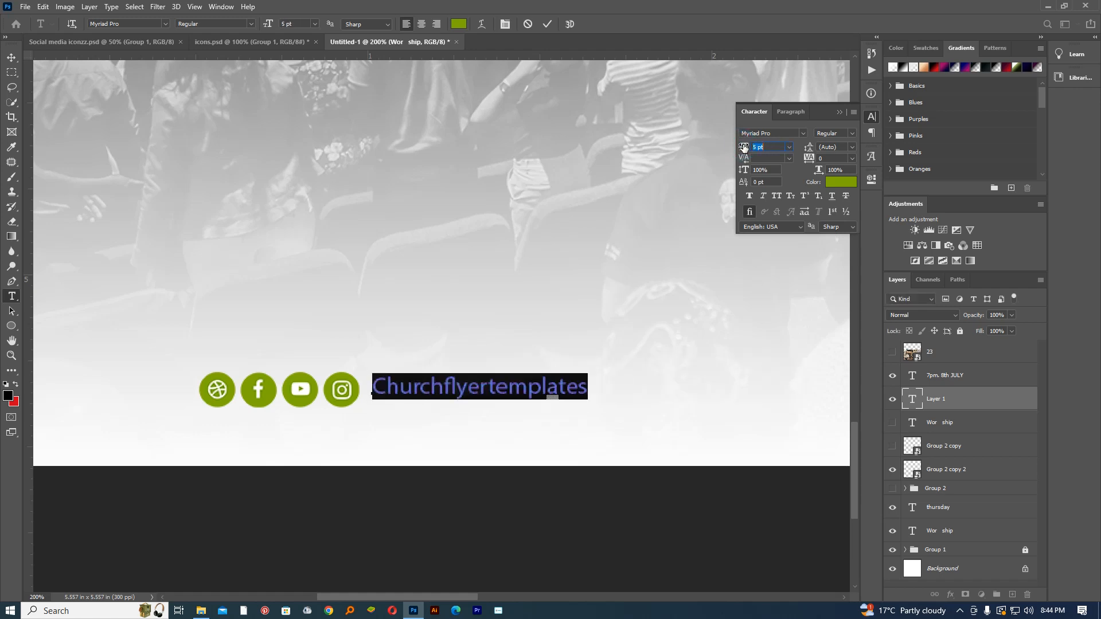
left_click(553, 24)
left_click(535, 388)
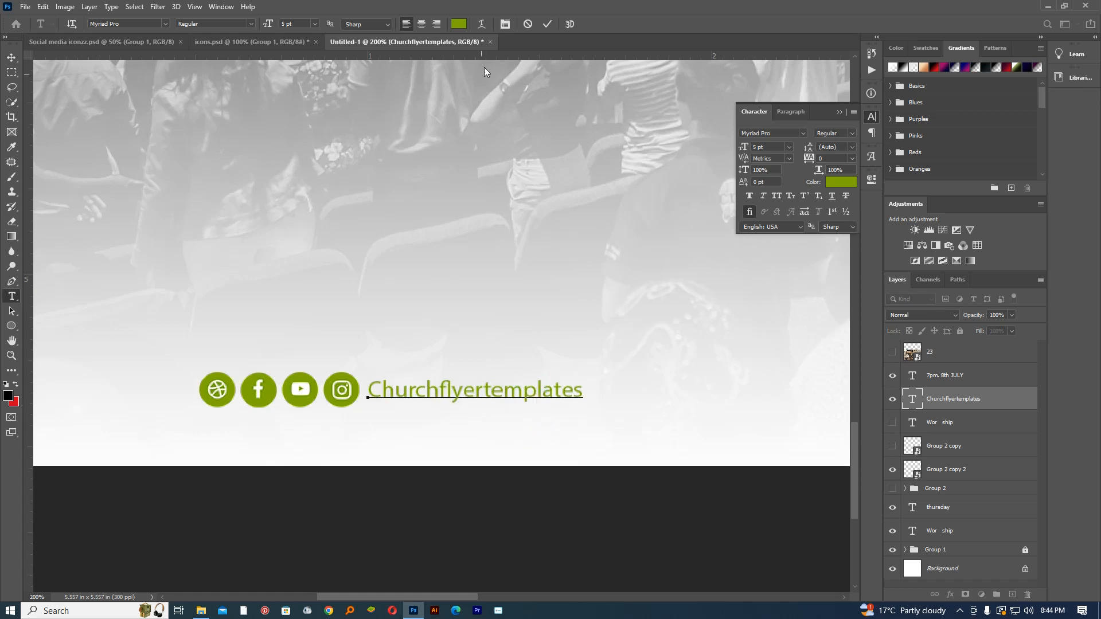
left_click(547, 24)
key("ctrl+0")
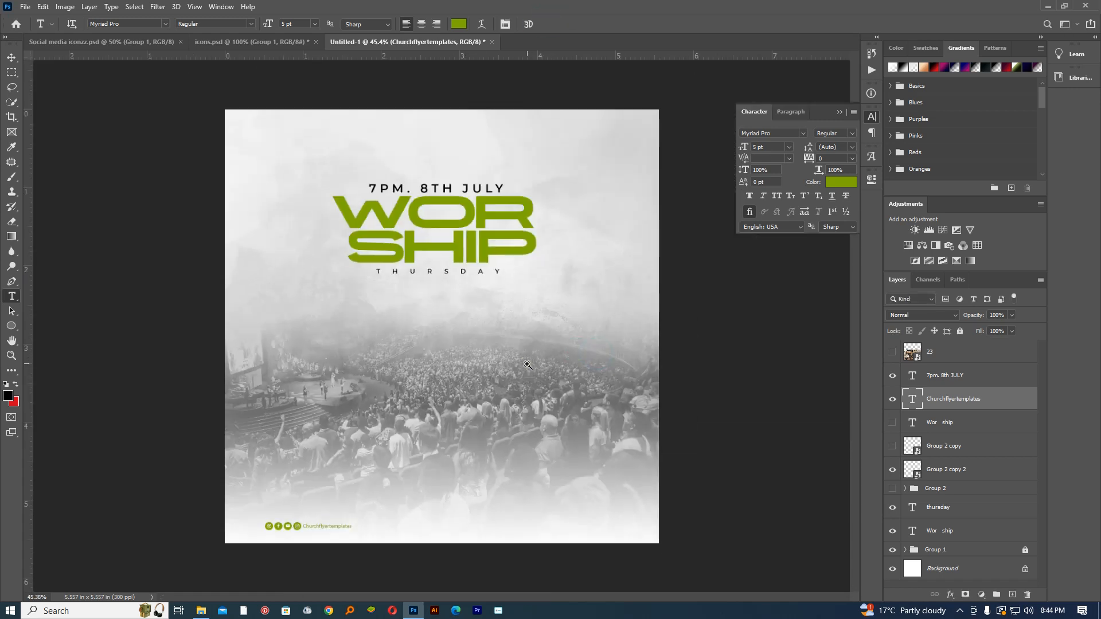
left_click_drag(527, 364, 551, 370)
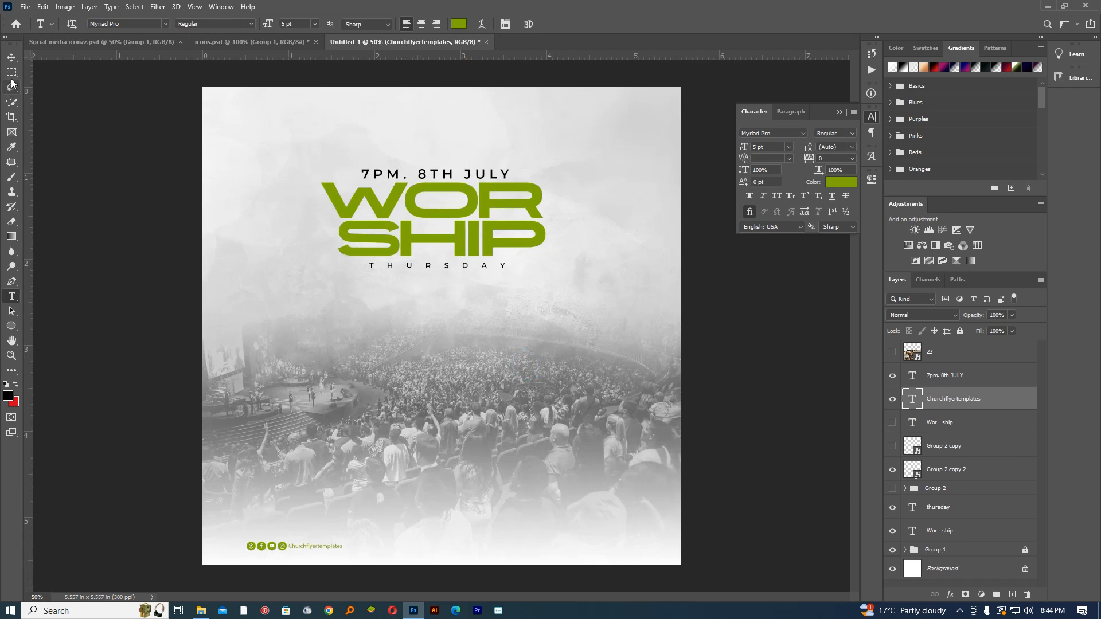
Look over the icon collections in icons.psd and Social media iconzz.psd and return to the flyer document
left_click(11, 57)
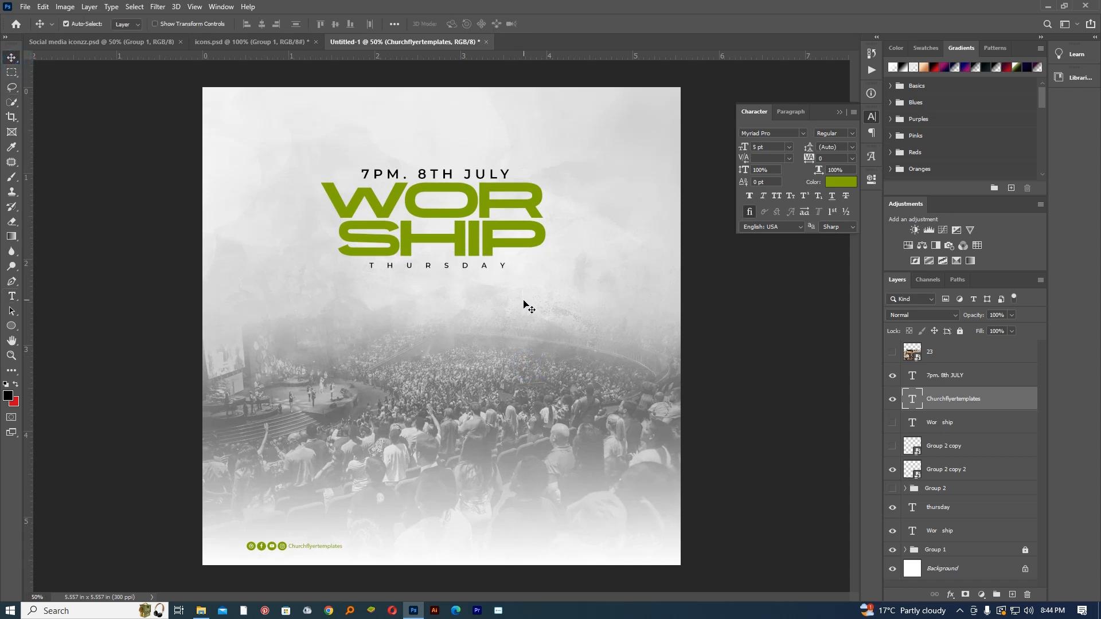
left_click(239, 42)
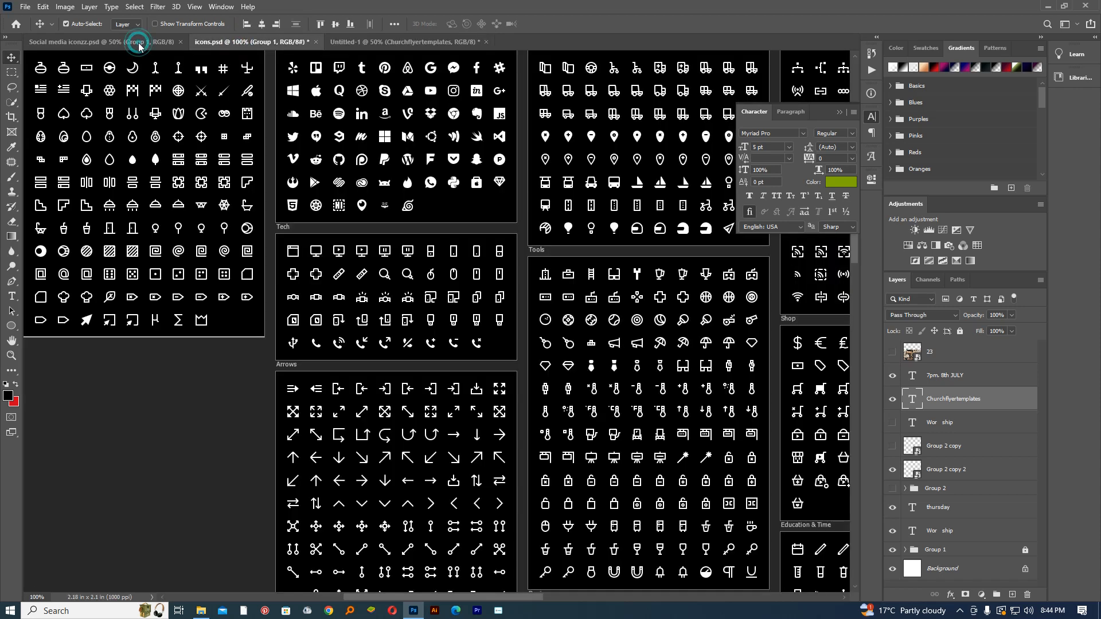
left_click(140, 43)
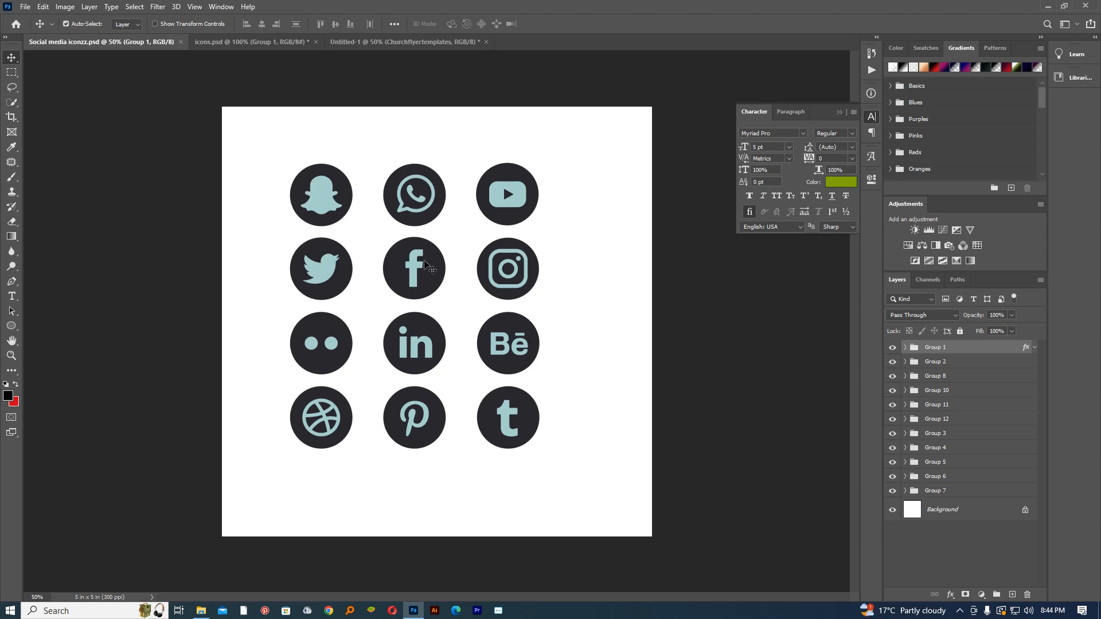
left_click(508, 349)
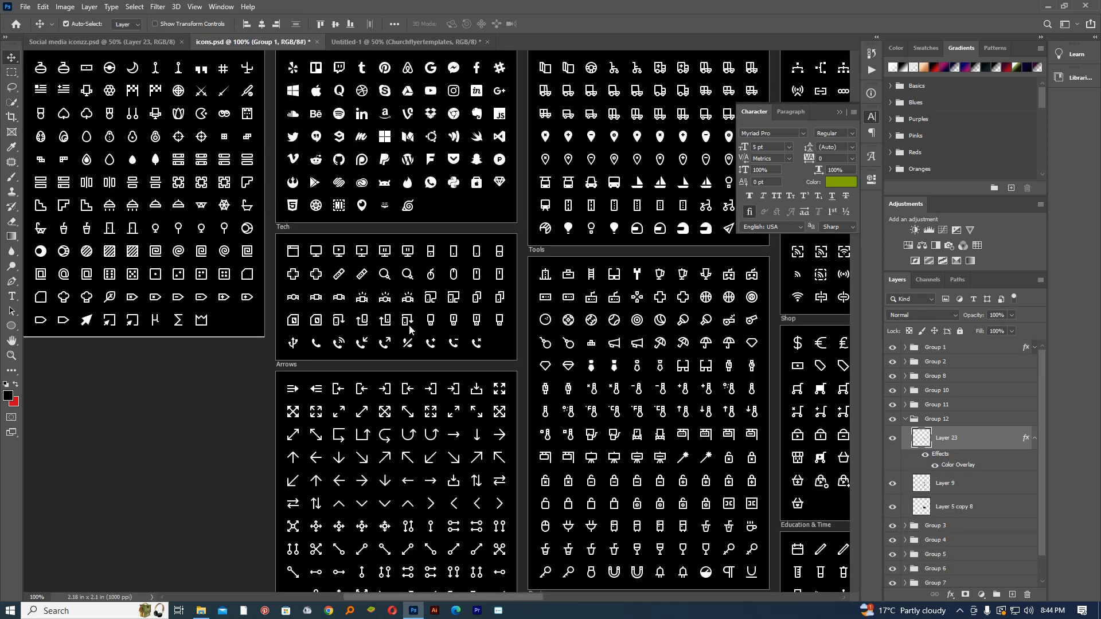
left_click(86, 41)
left_click(266, 44)
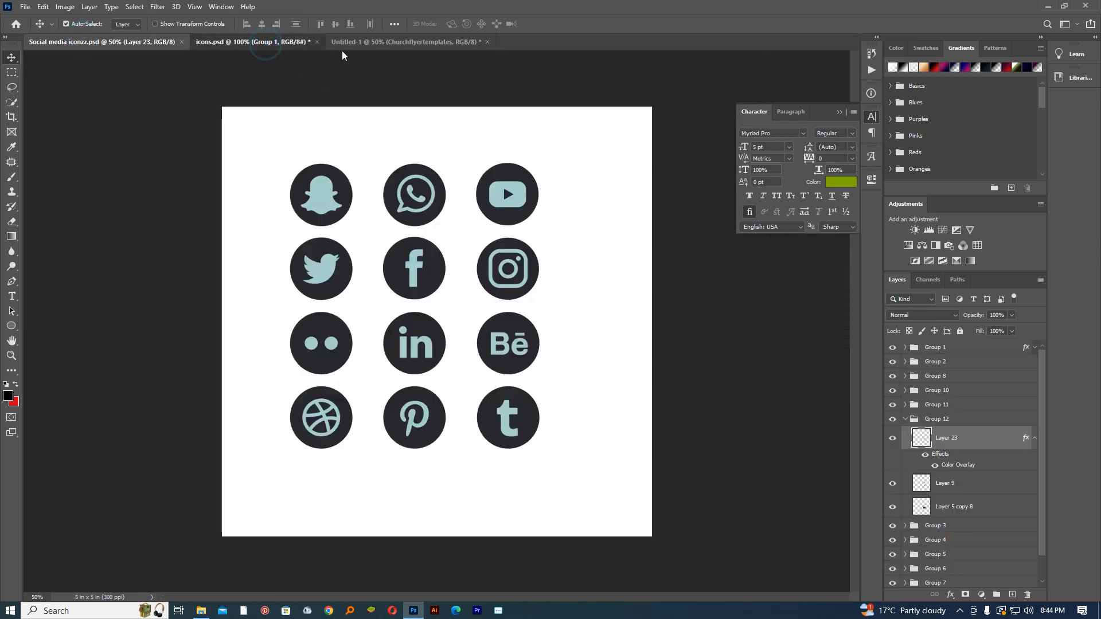
left_click(381, 44)
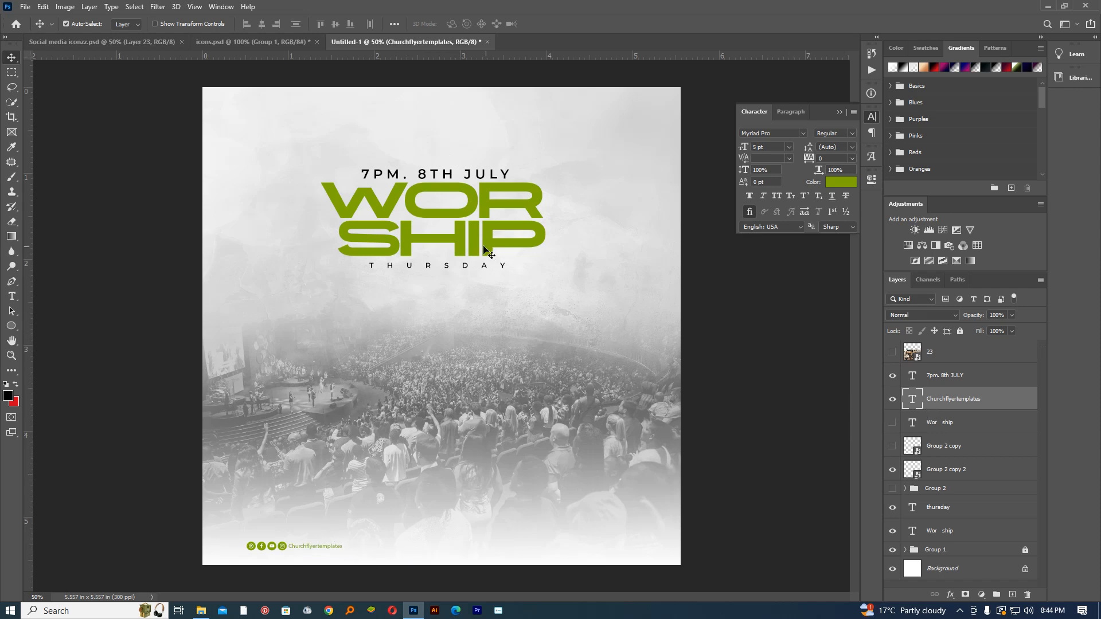
Recolor the THURSDAY line to green 7faa00 sampled from the WORSHIP headline
left_click(485, 268)
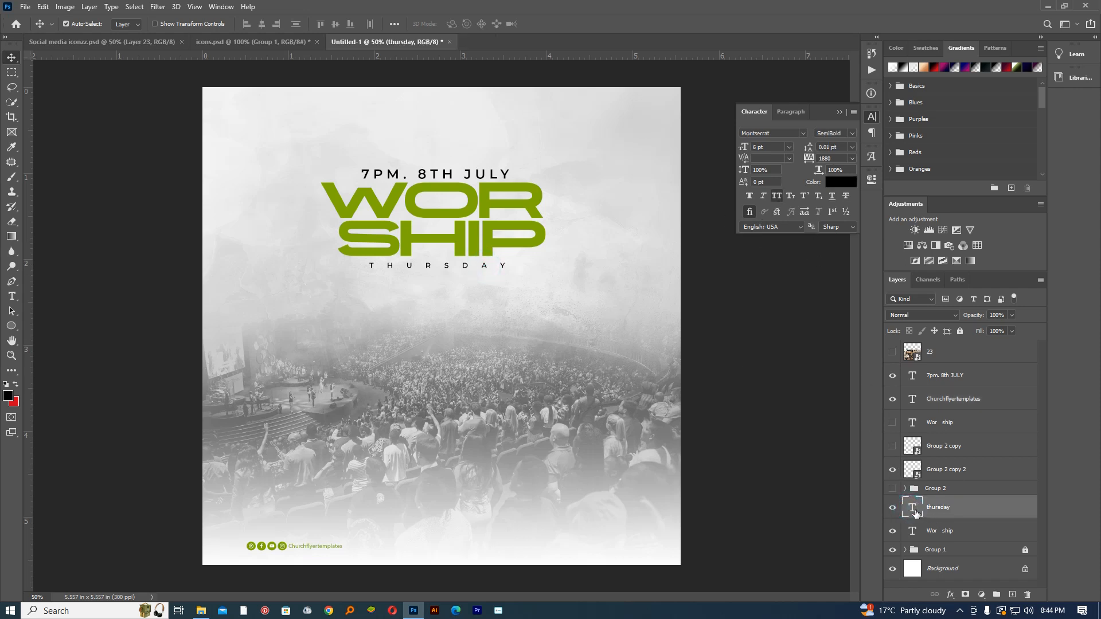
double_click(914, 512)
left_click(841, 181)
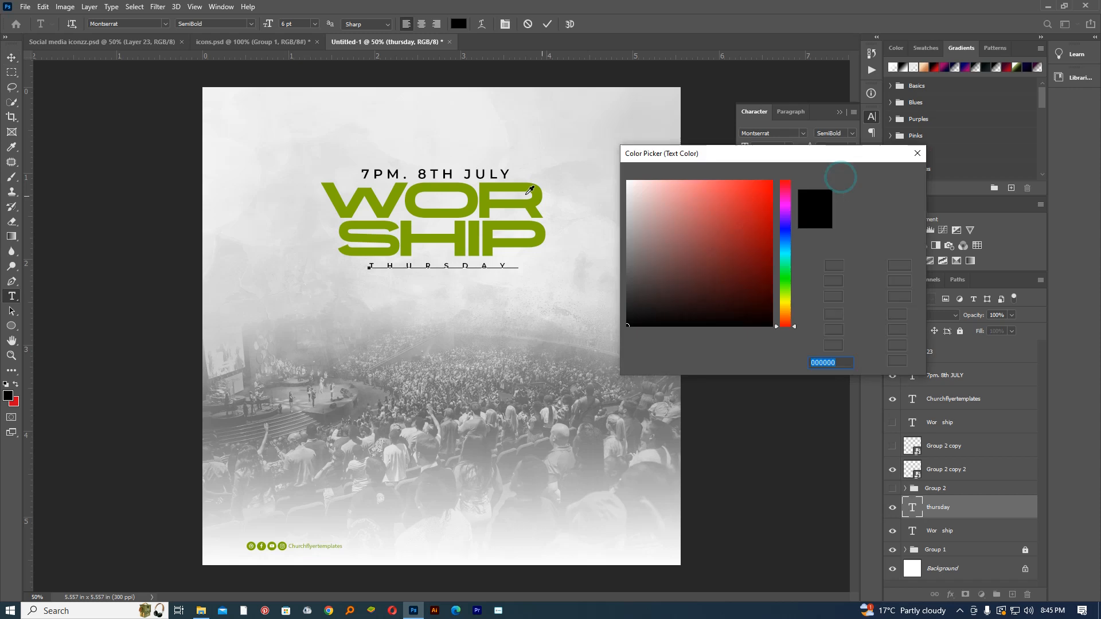
left_click(484, 192)
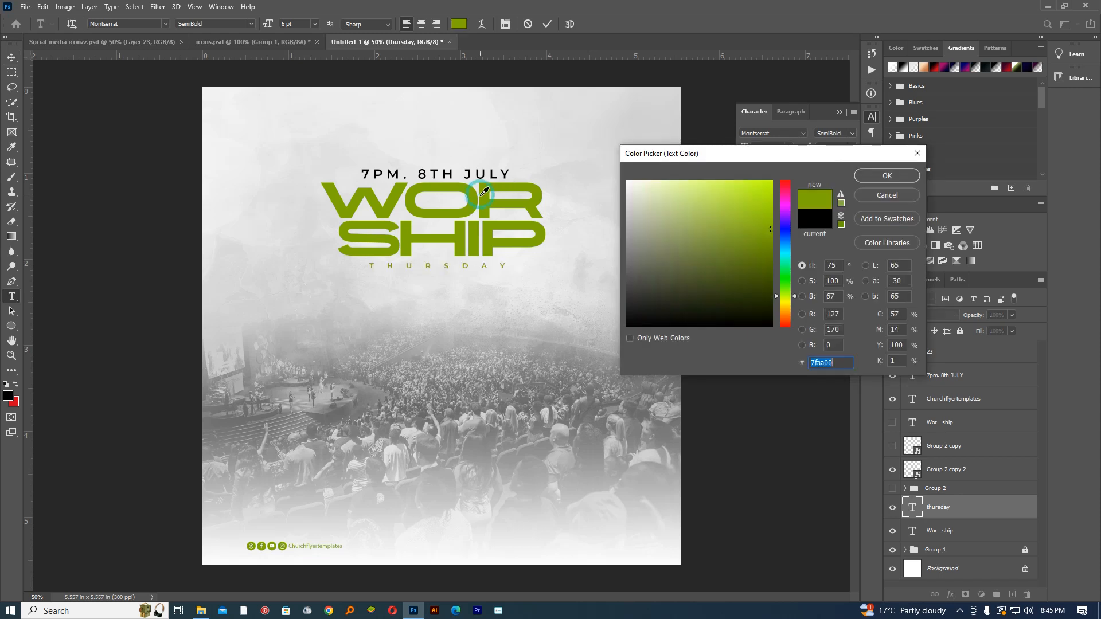
left_click(864, 176)
left_click(548, 25)
key("v")
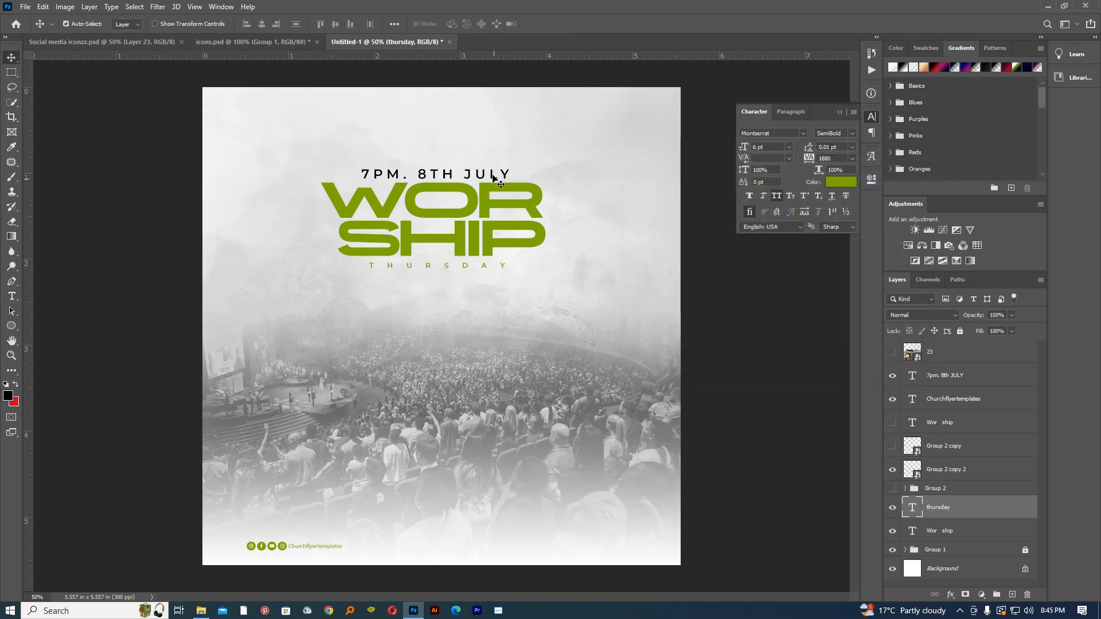
Recolor the 7PM. 8TH JULY line to the green sampled from the WORSHIP headline
left_click(906, 378)
double_click(907, 379)
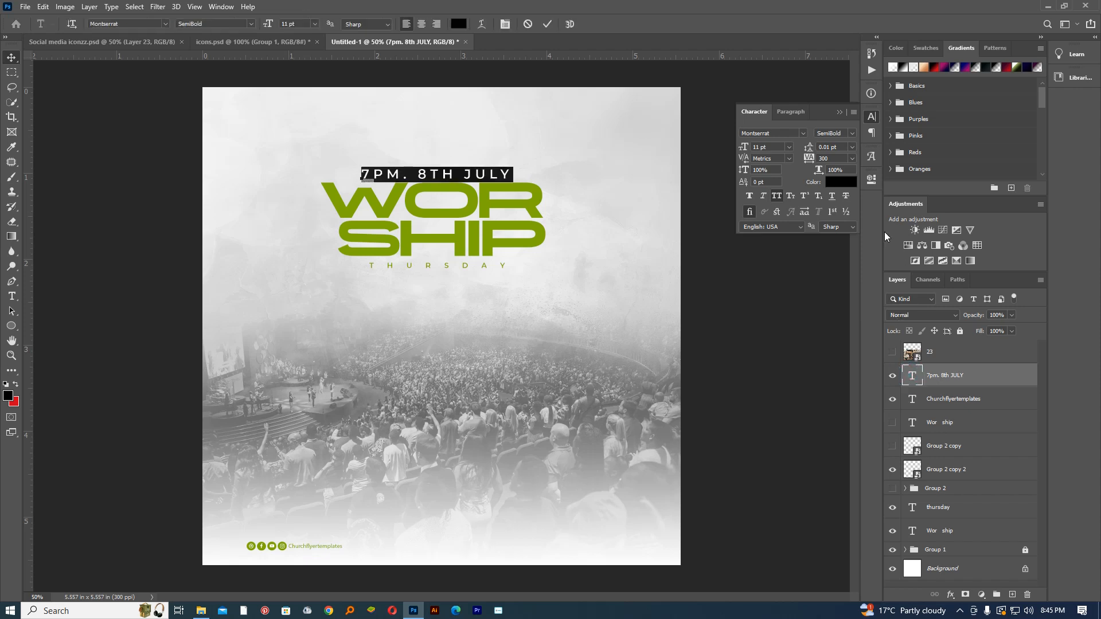
left_click(840, 182)
left_click(528, 207)
left_click(883, 175)
Browse the icon artboards in icons.psd for a music icon suited to the flyer
left_click(256, 42)
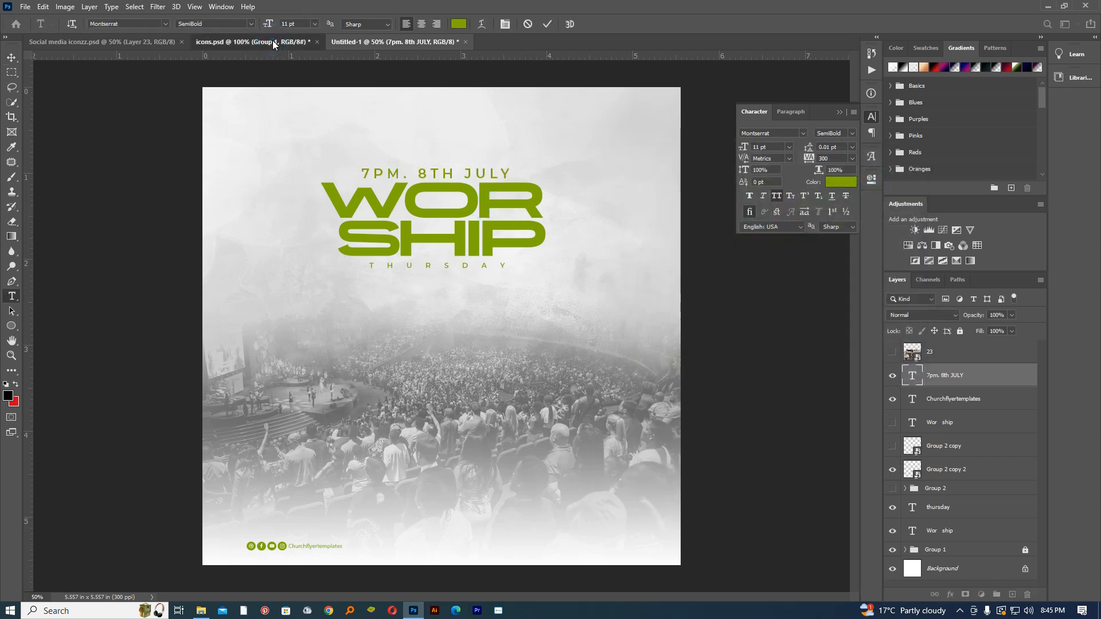
left_click_drag(650, 365, 415, 187)
left_click_drag(600, 371, 413, 214)
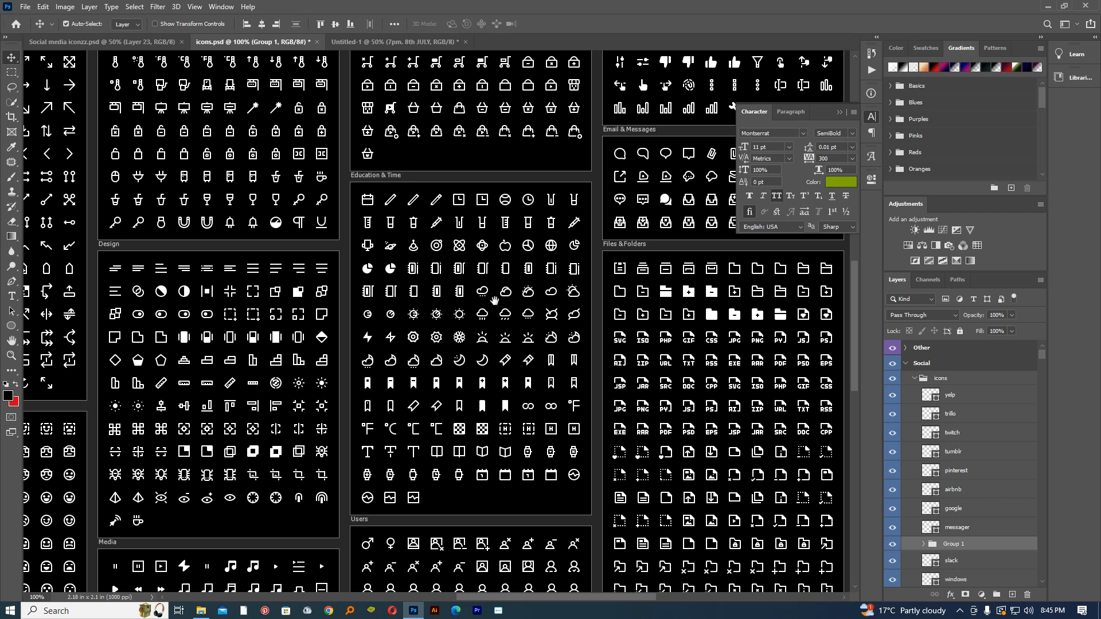
left_click_drag(640, 388, 597, 258)
left_click_drag(388, 437, 610, 365)
left_click_drag(236, 310, 413, 466)
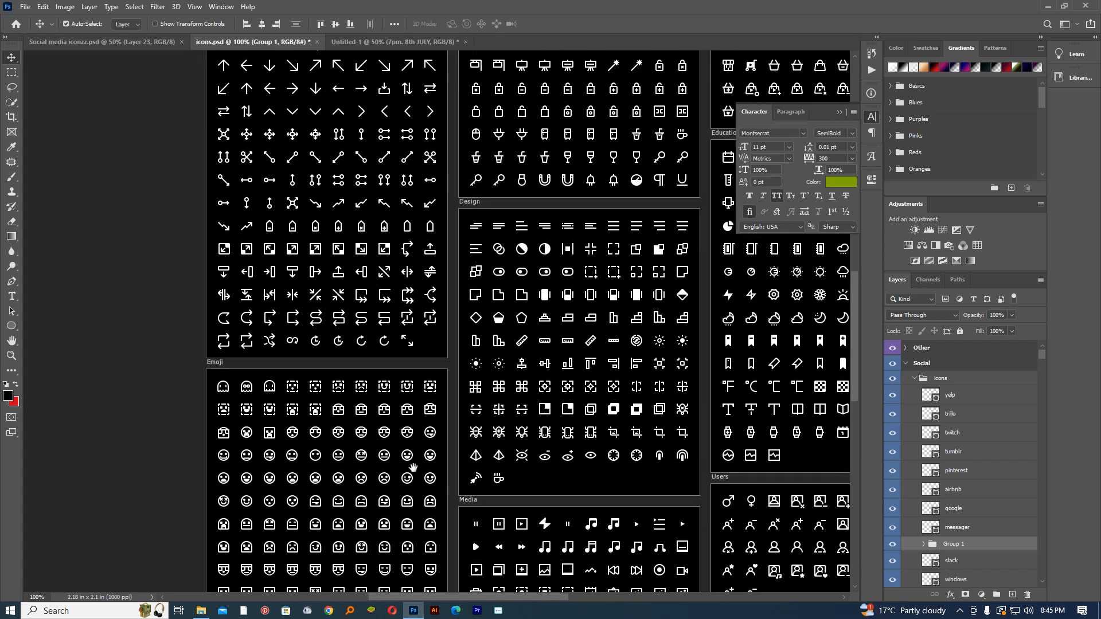
left_click_drag(388, 253, 404, 460)
left_click_drag(629, 412, 415, 412)
left_click_drag(580, 400, 478, 398)
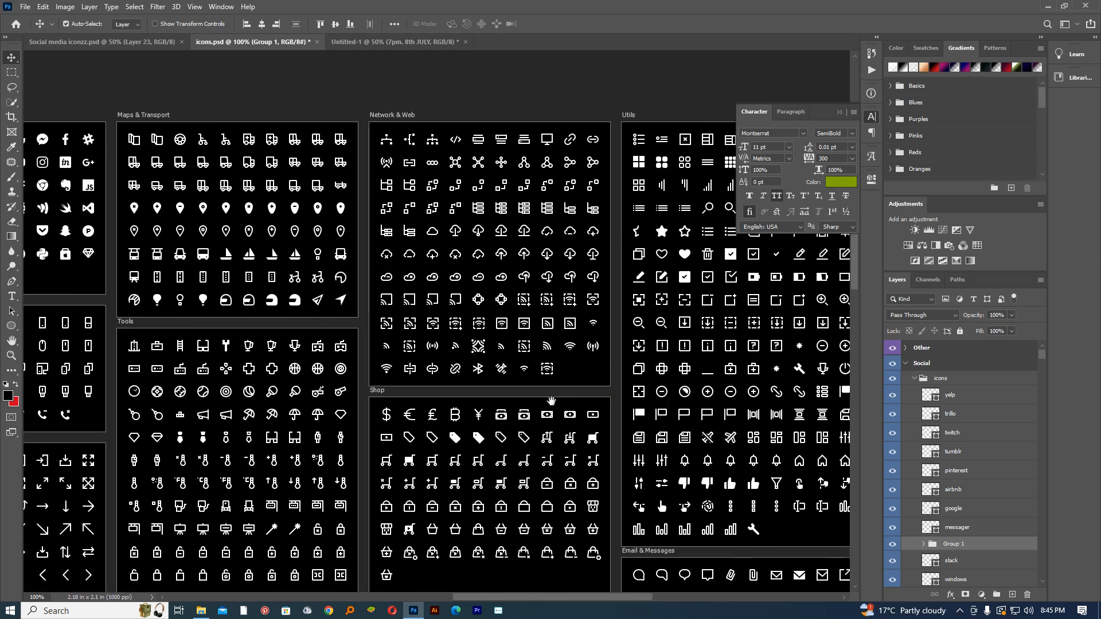
left_click_drag(560, 402, 391, 272)
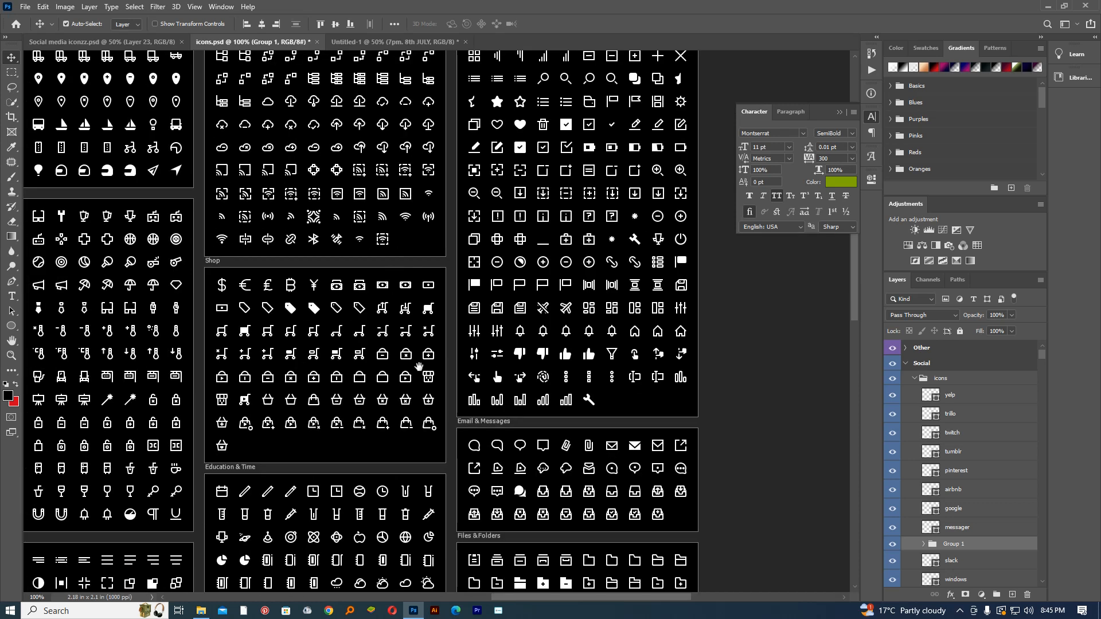
left_click_drag(501, 462, 481, 319)
left_click_drag(467, 453, 479, 277)
left_click_drag(498, 470, 496, 338)
left_click_drag(498, 475, 608, 429)
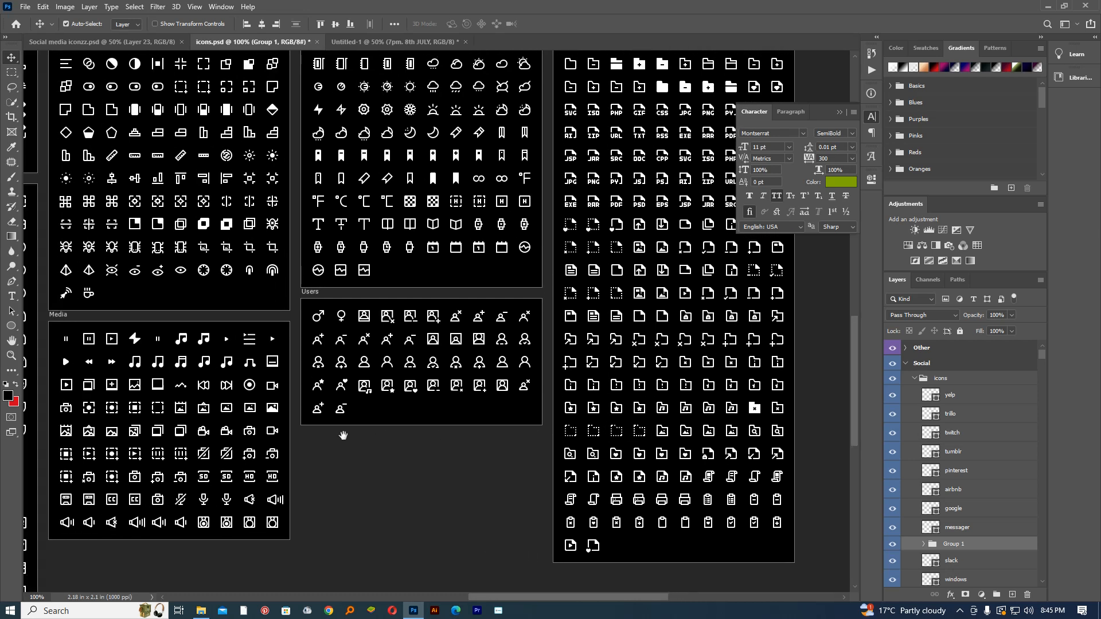
left_click_drag(265, 432, 427, 339)
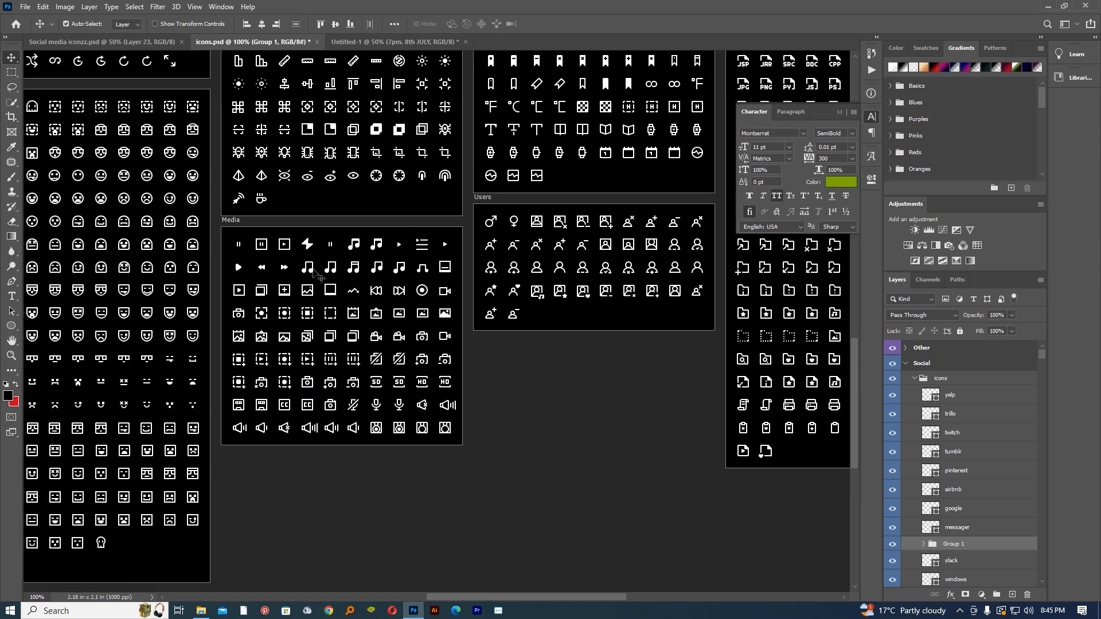
Copy the music note icon from the Media set into the flyer and resize it beside the WORSHIP headline
left_click(354, 250)
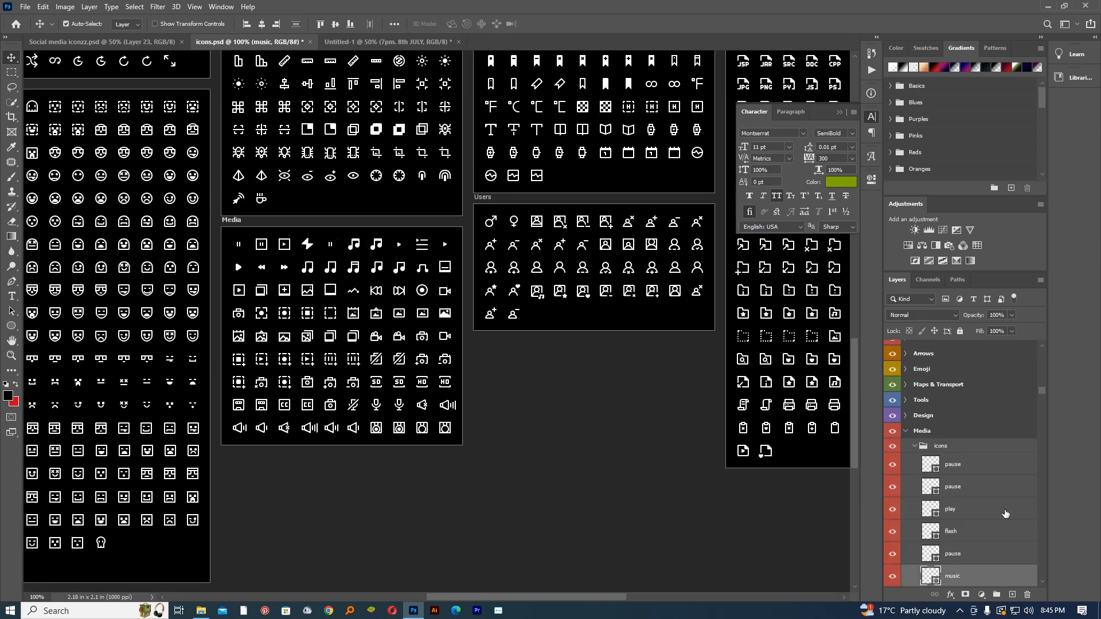
left_click_drag(996, 587, 645, 120)
key("ctrl+t")
left_click_drag(556, 193, 572, 247)
left_click(568, 24)
Recolor the music note to green 7faa00 sampled from the WORSHIP headline and move it closer to the headline
double_click(912, 358)
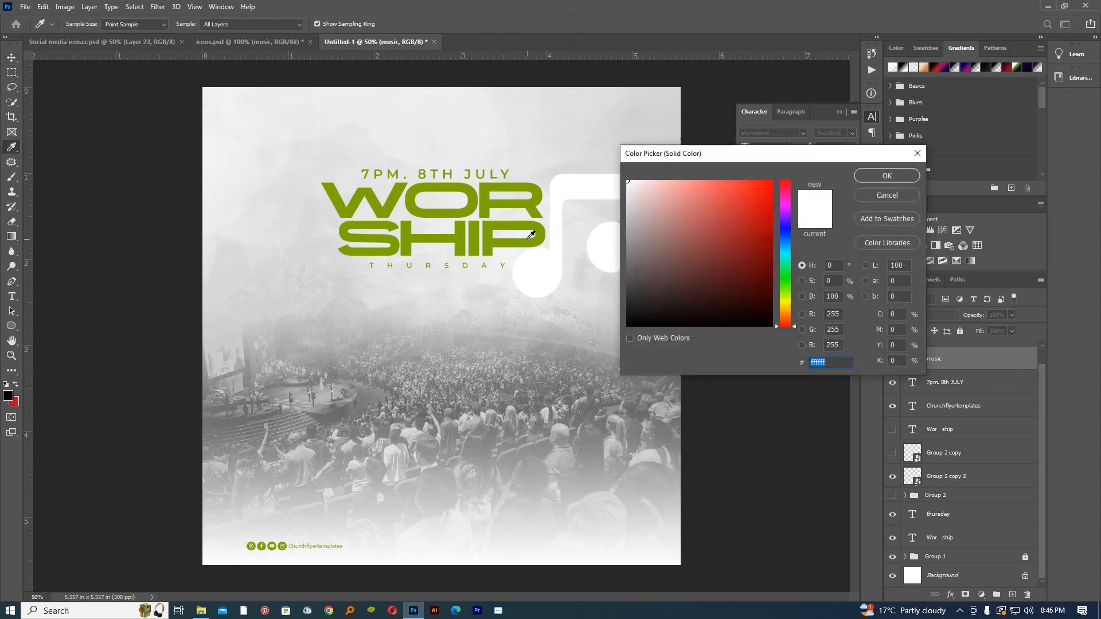
left_click(532, 235)
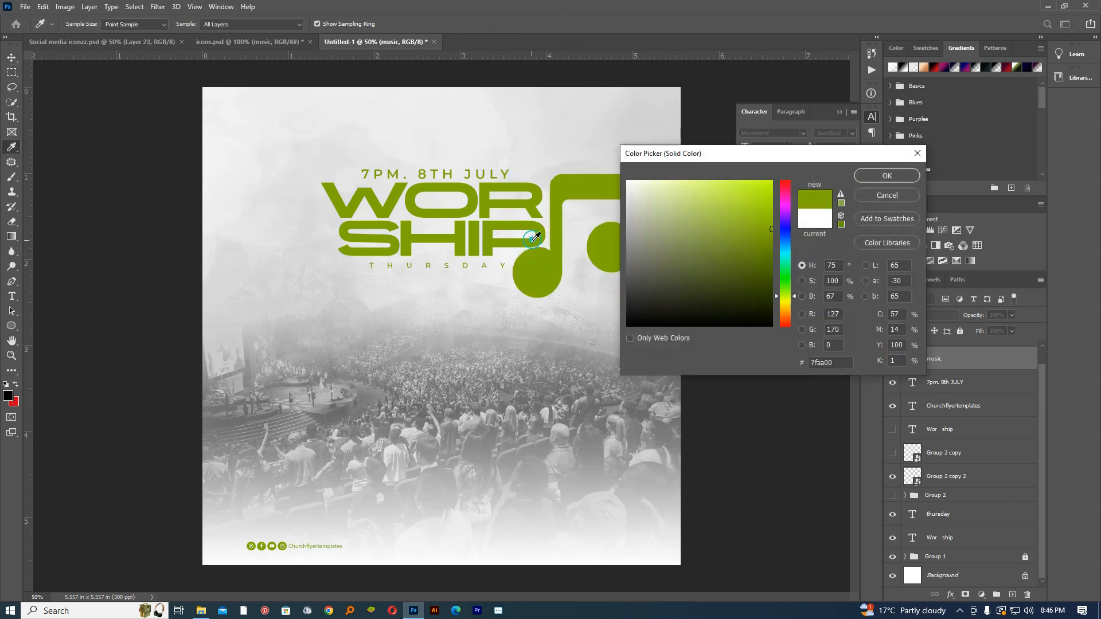
left_click(887, 176)
mouse_move(626, 239)
left_mouse_down()
mouse_move(320, 238)
mouse_move(621, 236)
mouse_move(505, 293)
mouse_move(436, 308)
mouse_move(614, 232)
left_mouse_up()
left_click_drag(613, 336, 553, 350)
key("ctrl+plus")
key("ctrl+plus")
key("ctrl+plus")
left_click(558, 345, "ctrl")
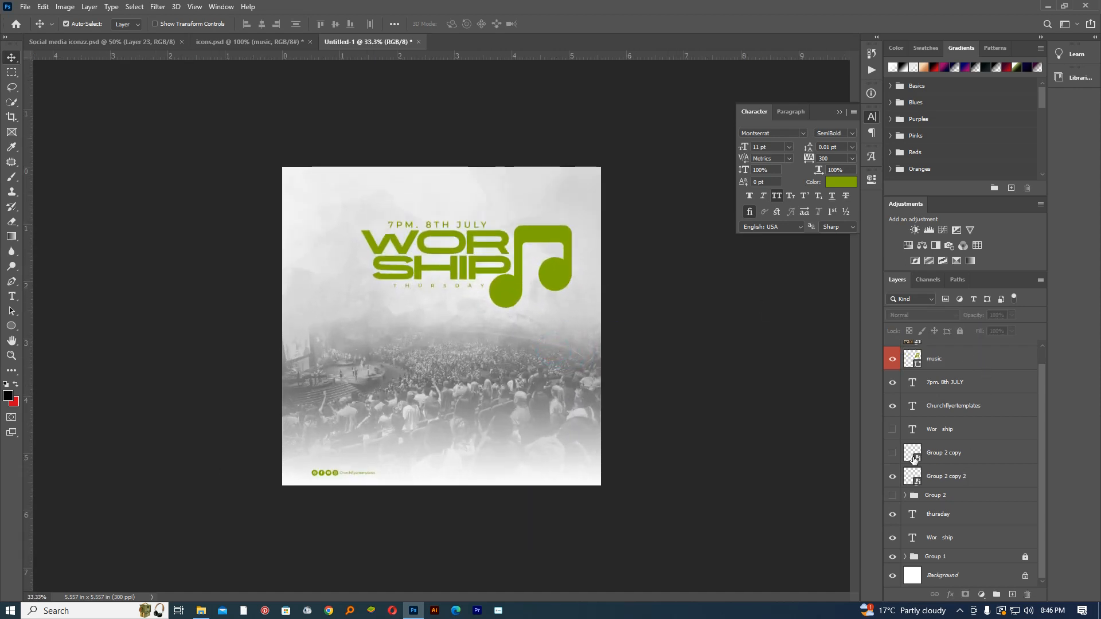
Try the music note at 12% opacity, toggle its visibility, and restore the opacity to 100%
left_click(560, 280)
left_click_drag(974, 315, 918, 328)
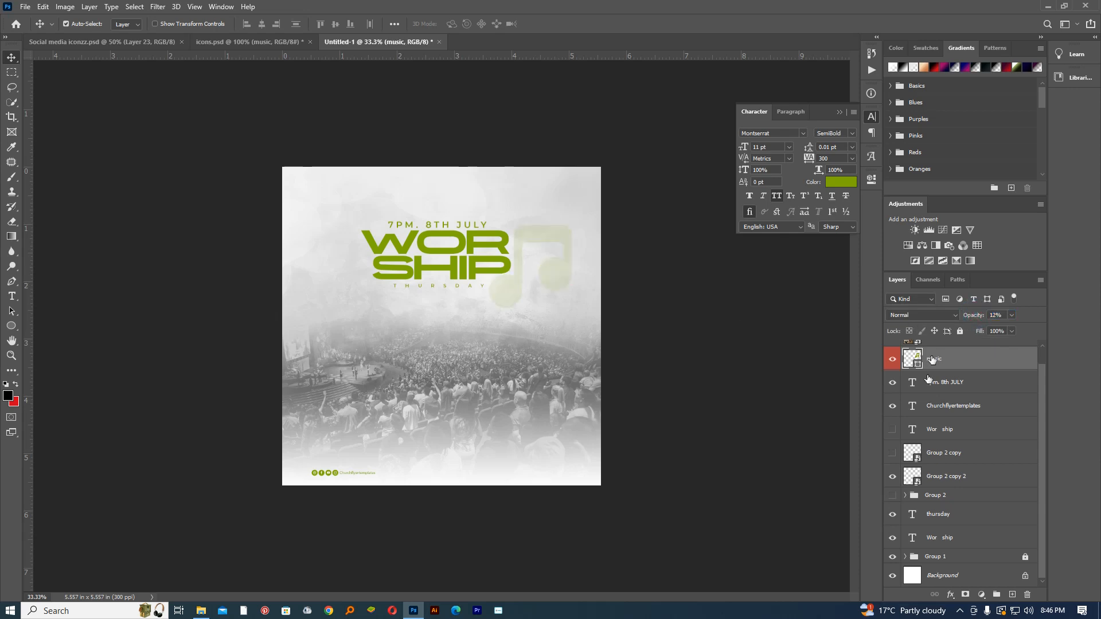
left_click(887, 361)
left_click(886, 361)
left_click_drag(972, 322, 1087, 322)
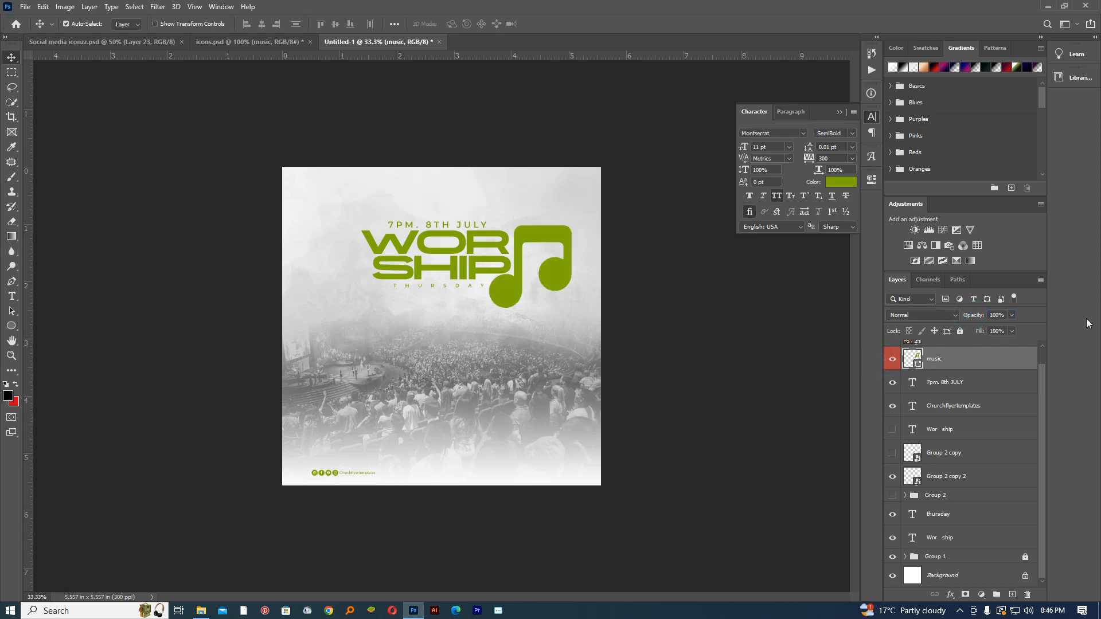
Scale down the music note and hide its layer
key("ctrl+t")
left_click_drag(576, 230, 550, 248)
left_click(565, 23)
left_click(892, 358)
Nudge the THURSDAY line slightly right below the WORSHIP headline and select the 7PM. 8TH JULY line
left_click(430, 298, "ctrl")
left_click_drag(458, 270, 462, 271)
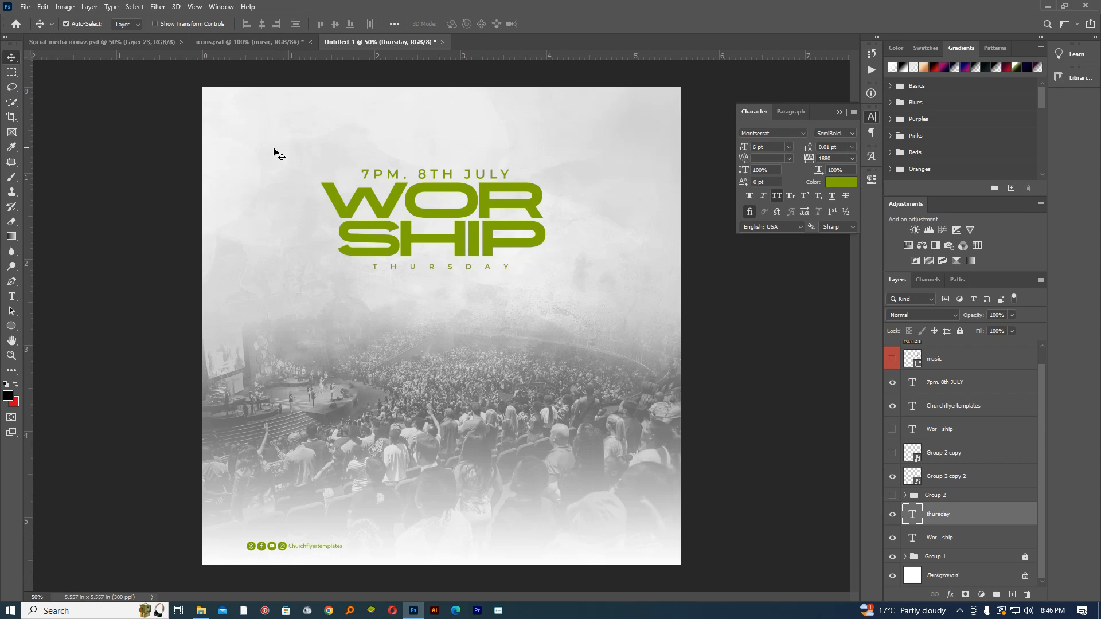
left_click(466, 174)
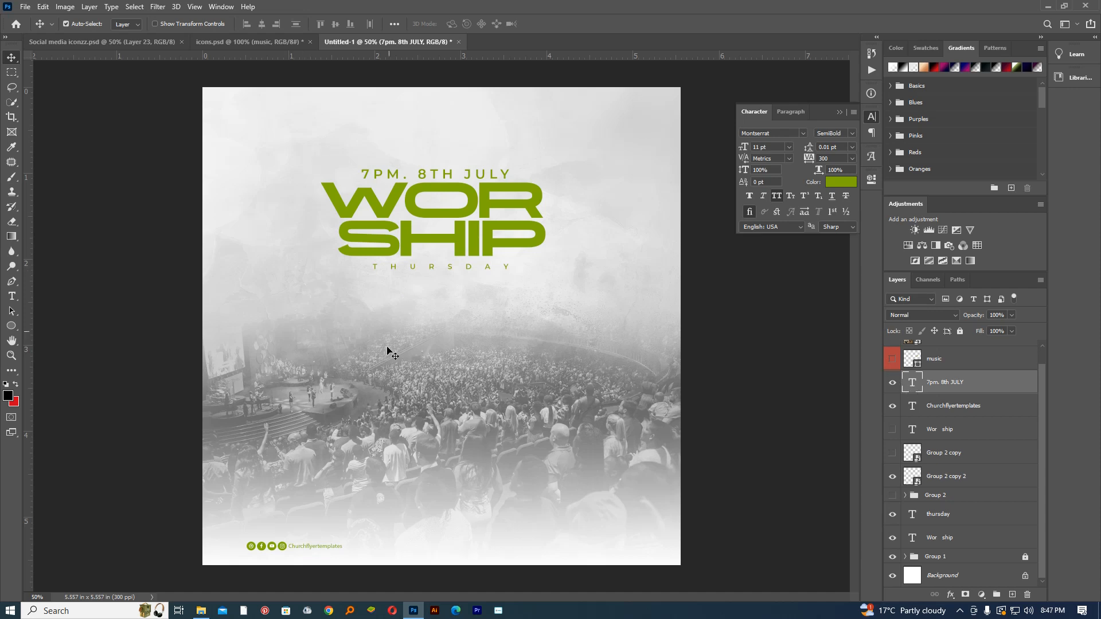
Check icons.psd and Social media iconzz.psd for another usable icon and return to the flyer document
left_click(235, 45)
scroll(391, 247, "up", 8)
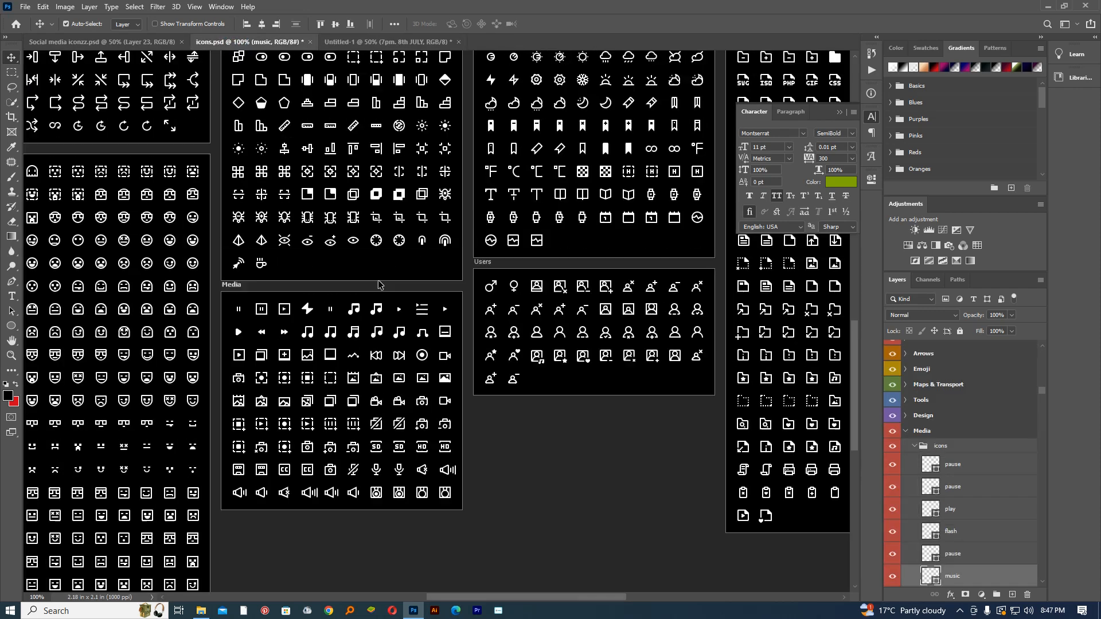
left_click(65, 42)
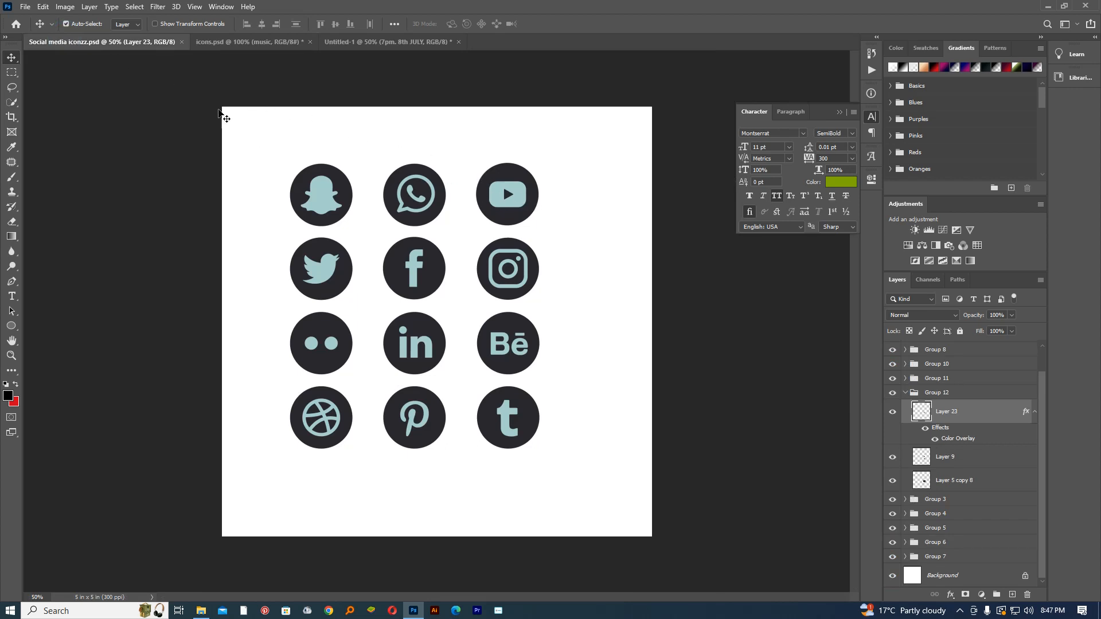
left_click(227, 42)
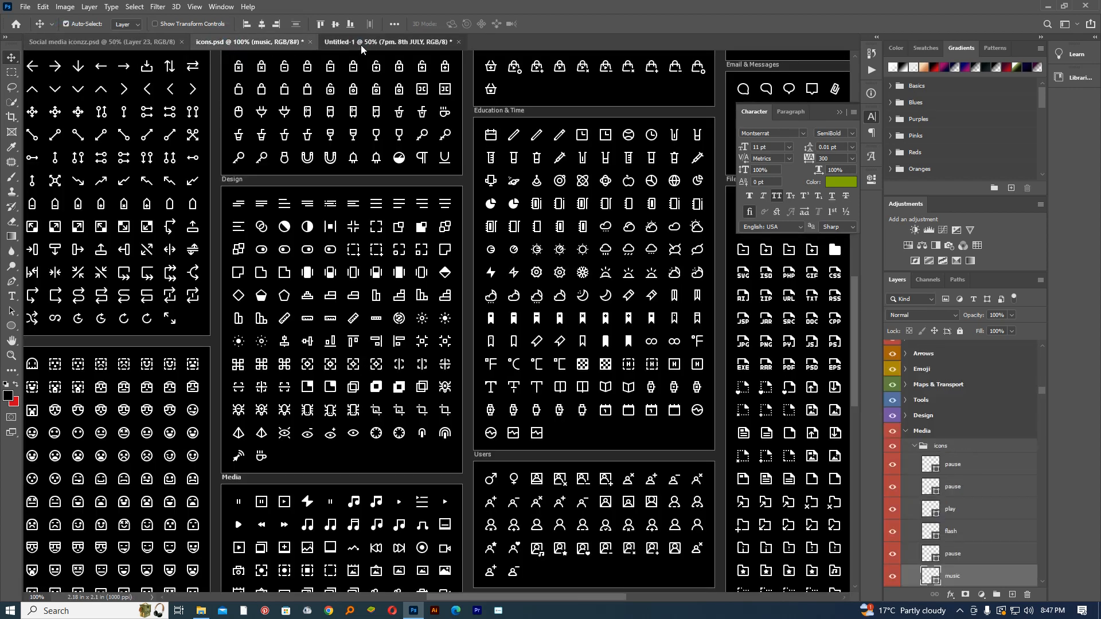
left_click(361, 43)
Draw a circle of about 187 by 185 px below and left of the headline with no fill and a white stroke
left_click(11, 310)
left_click(13, 326)
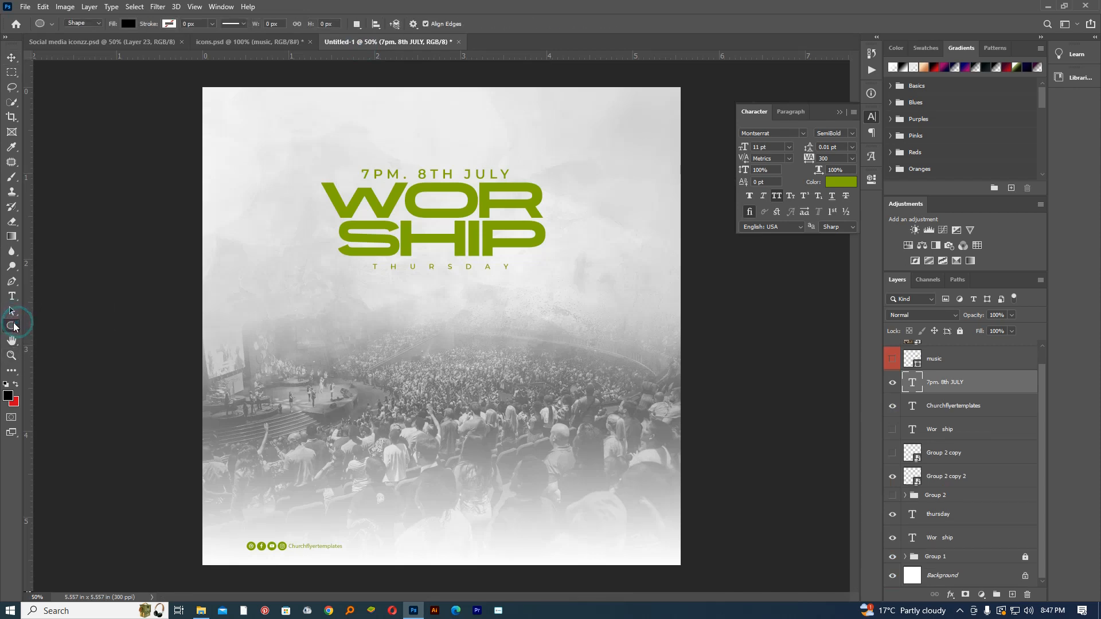
left_click(128, 25)
left_click(61, 46)
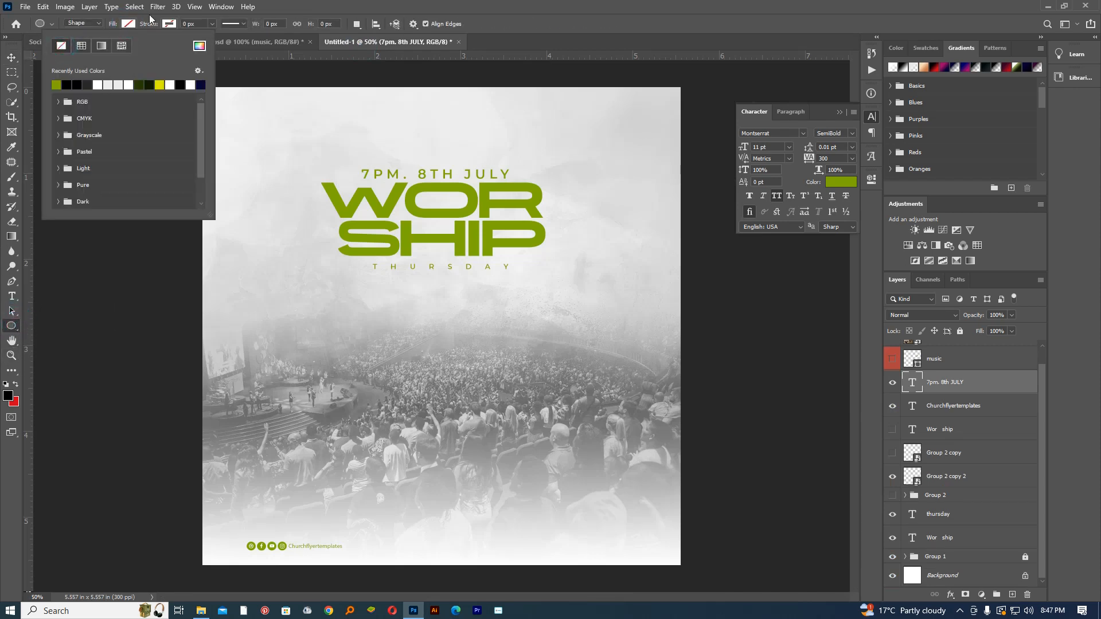
left_click(171, 24)
left_click(138, 85)
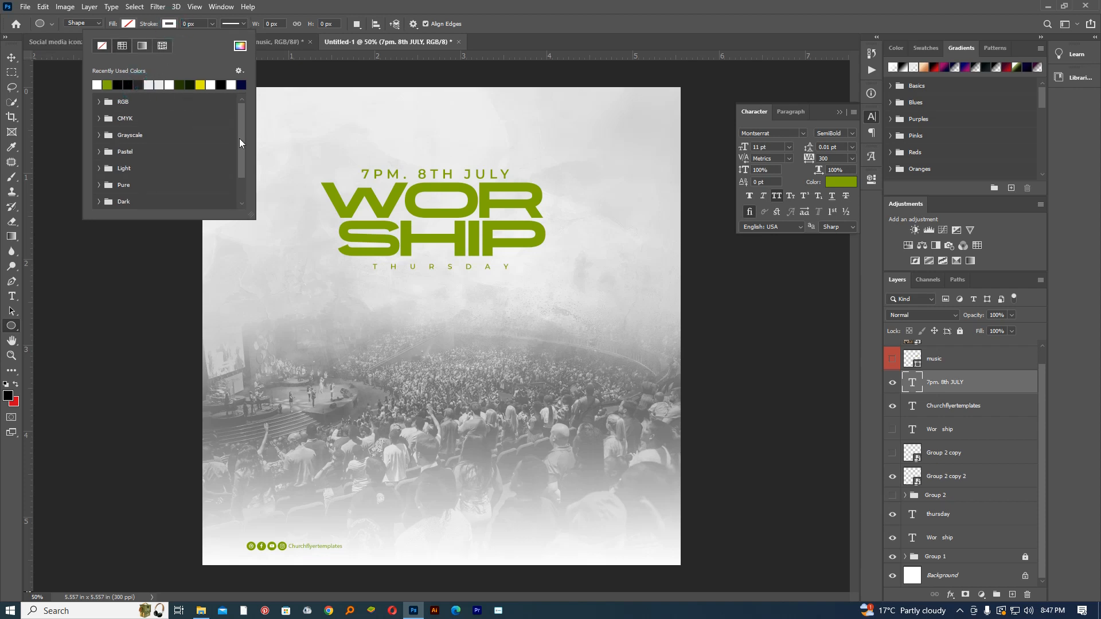
mouse_move(255, 255)
left_mouse_down()
mouse_move(265, 285)
mouse_move(298, 313)
mouse_move(309, 308)
left_mouse_up()
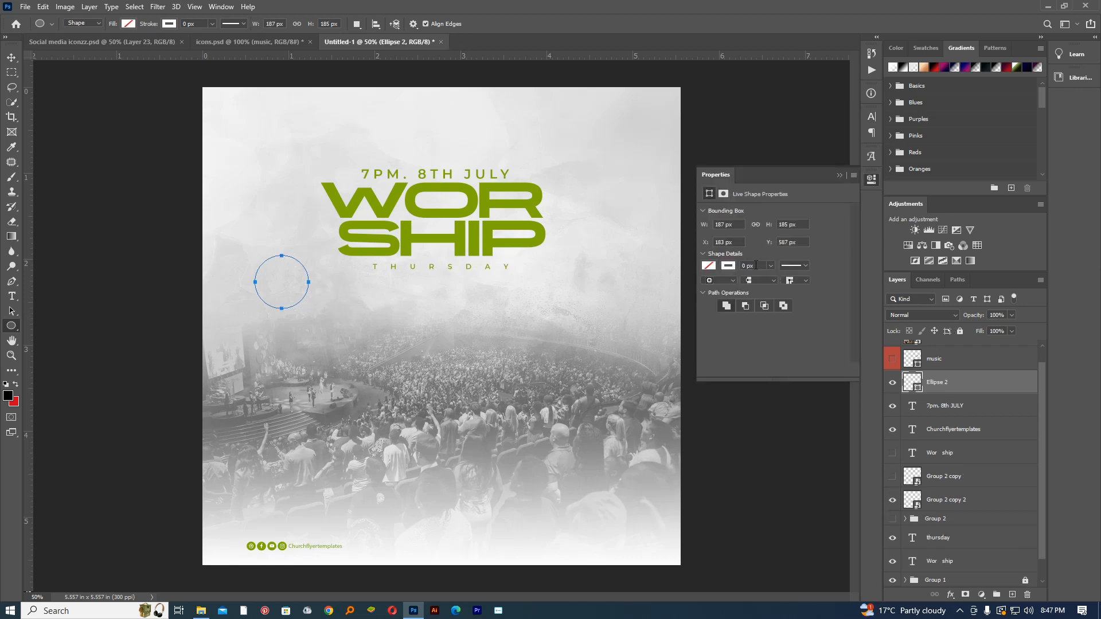
Change the circle's stroke to the recently used green and set its width to about 10 px
left_click(731, 268)
left_click(710, 326)
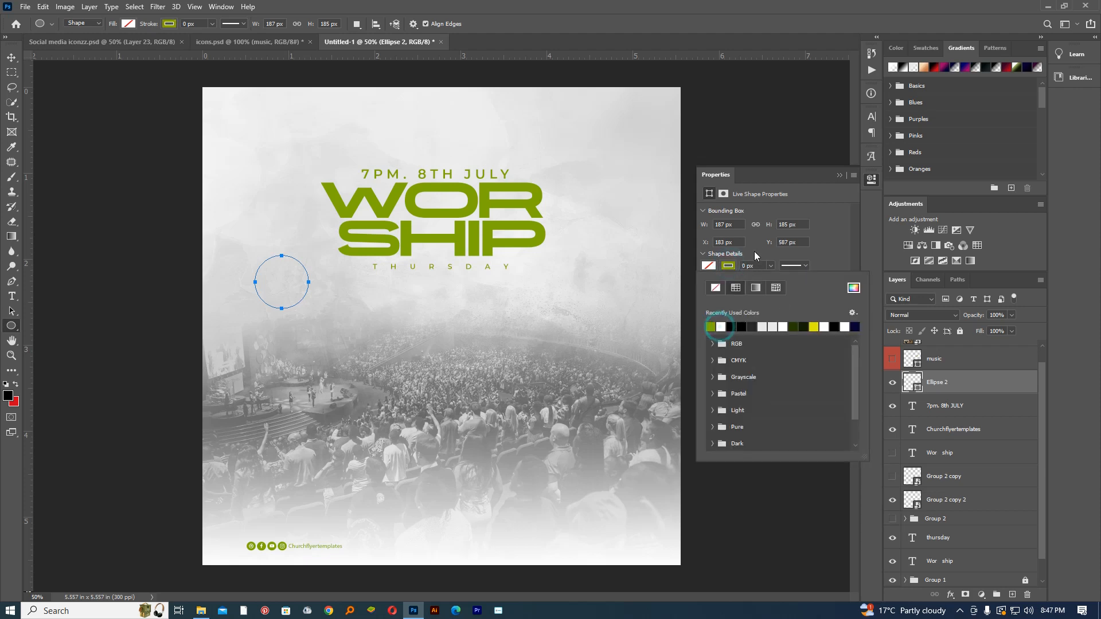
left_click(772, 267)
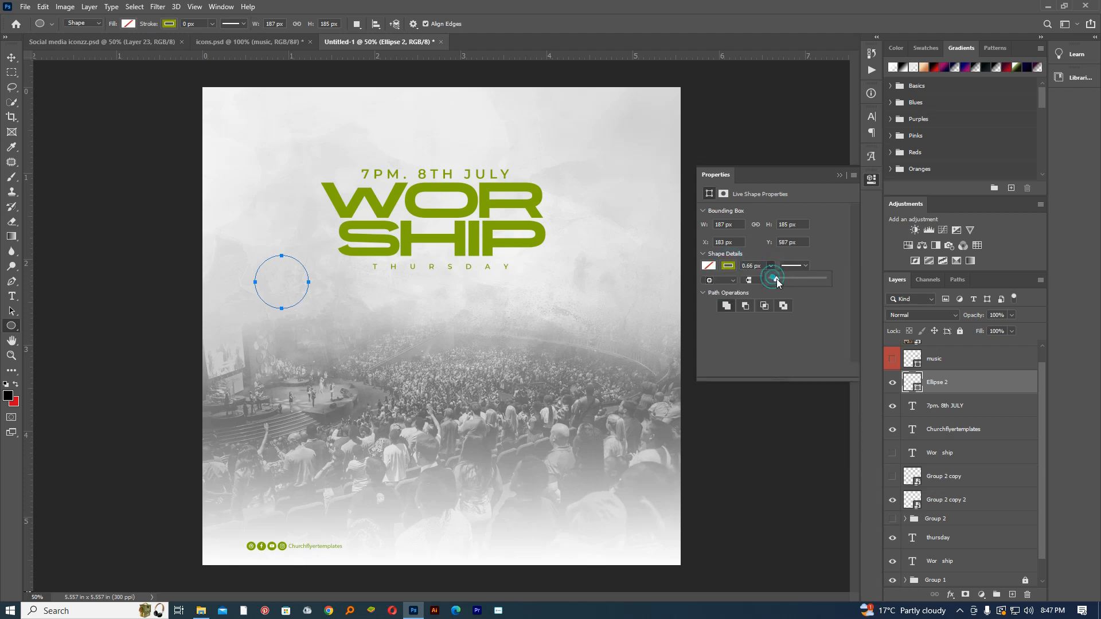
left_click_drag(784, 281, 780, 281)
left_click(11, 58)
left_click(12, 57)
Copy the YouTube icon from the Social set in icons.psd into the flyer and fit it inside the green circle
left_click(250, 42)
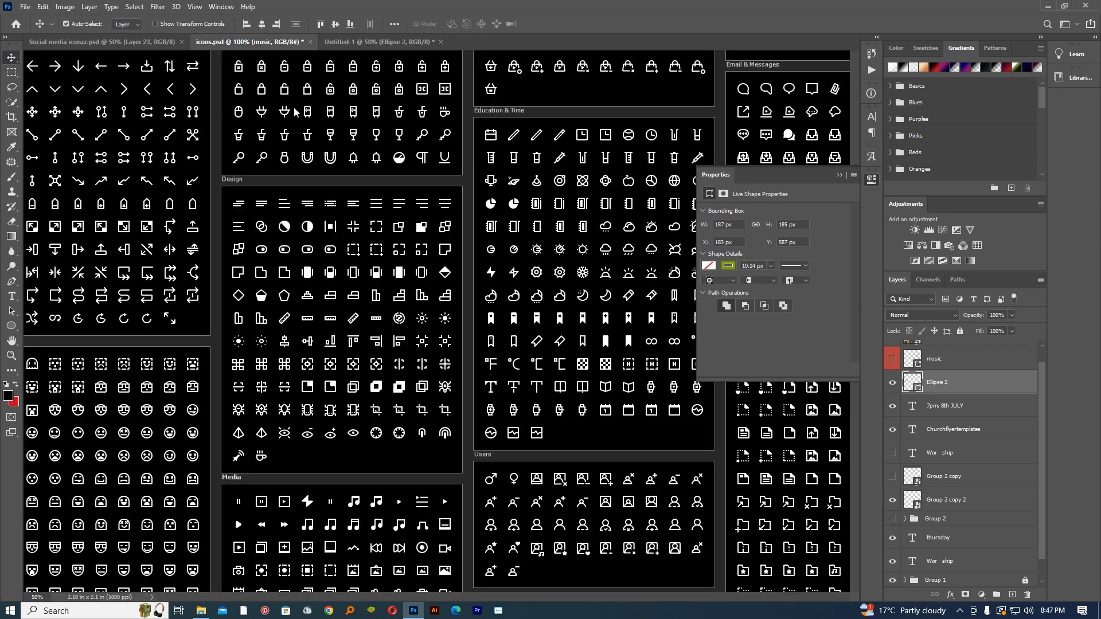
left_click_drag(337, 123, 357, 312)
left_click_drag(349, 204, 376, 117)
left_click_drag(291, 462, 334, 313)
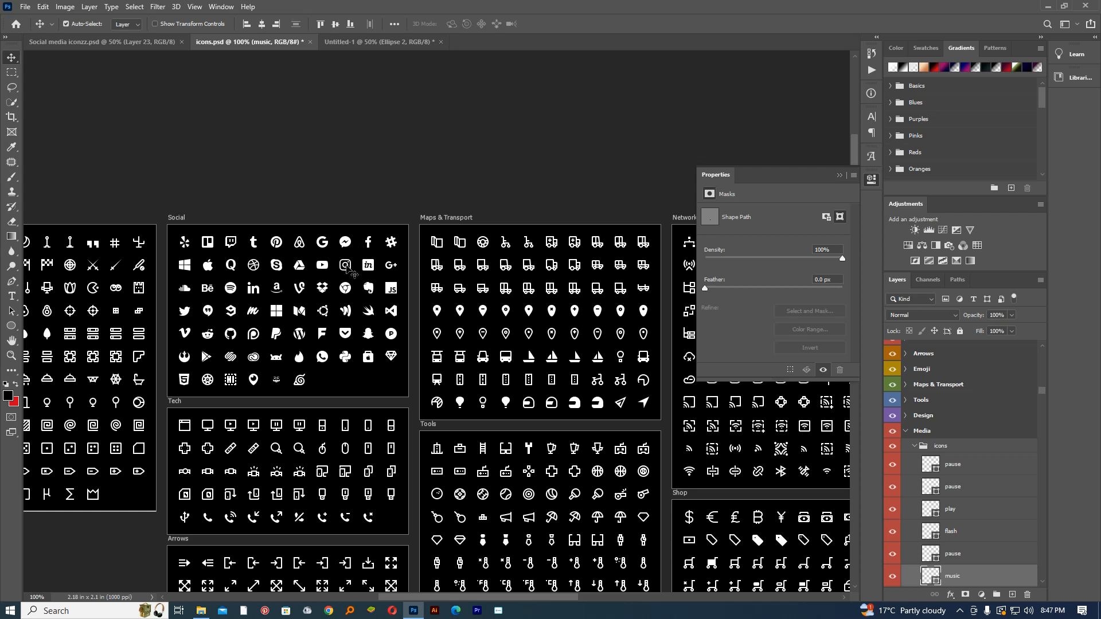
left_click_drag(326, 267, 296, 272)
key("ctrl+t")
left_click(568, 24)
left_click_drag(322, 321, 330, 323)
Recolor the YouTube icon to green 7faa00 sampled from the WORSHIP headline
double_click(912, 352)
left_click(467, 210)
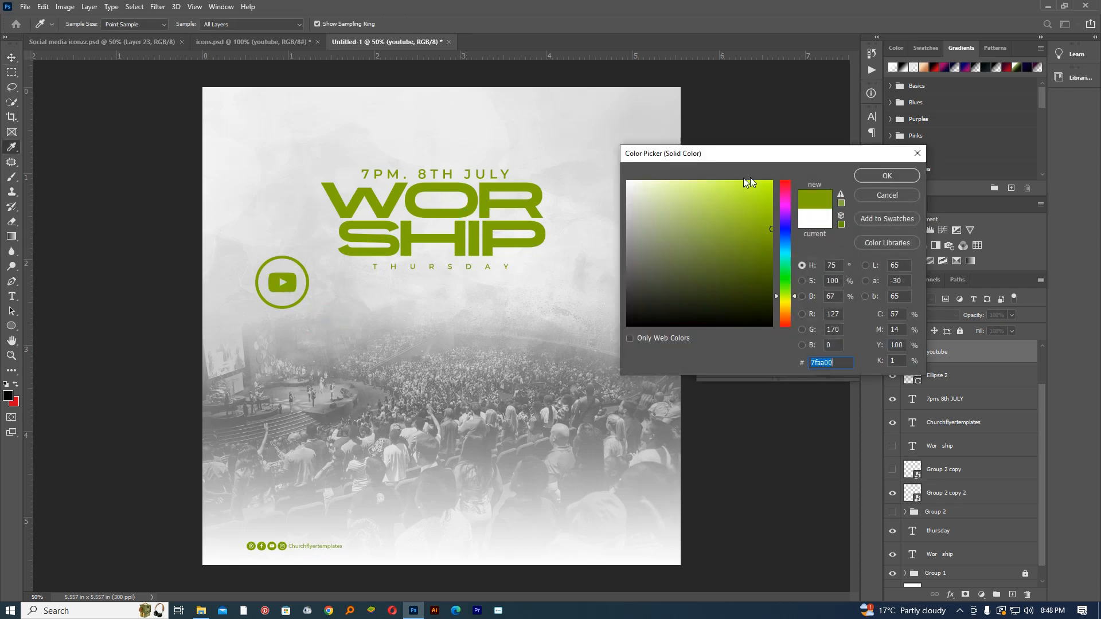
left_click(887, 175)
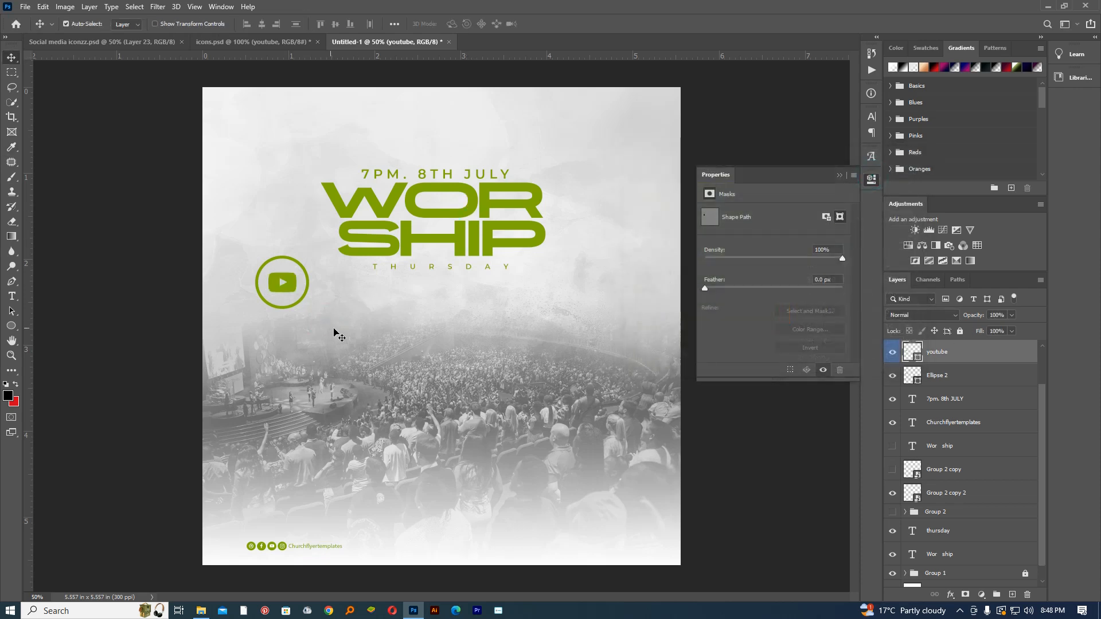
Try merging the YouTube icon and circle shape layers directly, and undo the merge
left_click(960, 381, "shift")
key("ctrl+e")
key("ctrl+t")
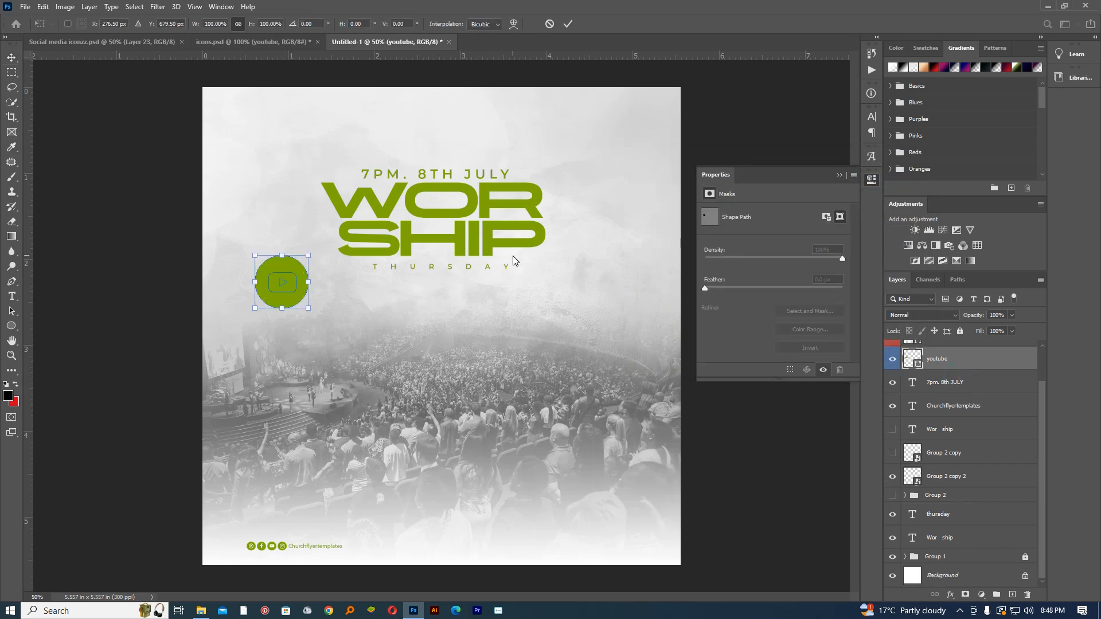
left_click(552, 25)
key("ctrl+z")
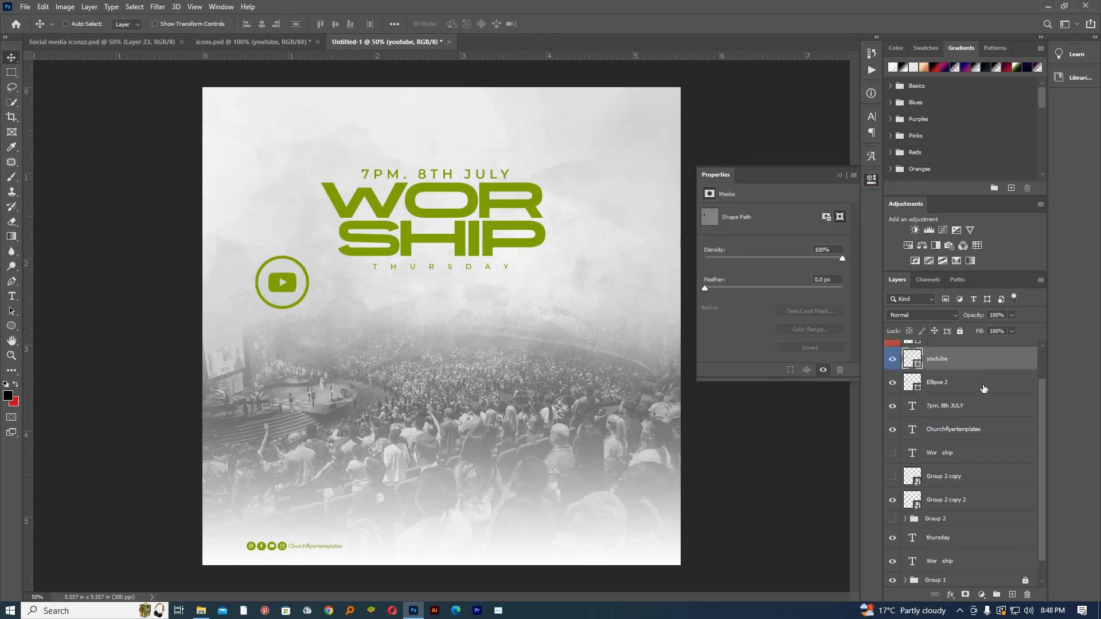
Group the YouTube icon with its circle, merge the group into one layer, and convert it to a smart object
scroll(932, 412, "up", 2)
left_click(956, 425, "shift")
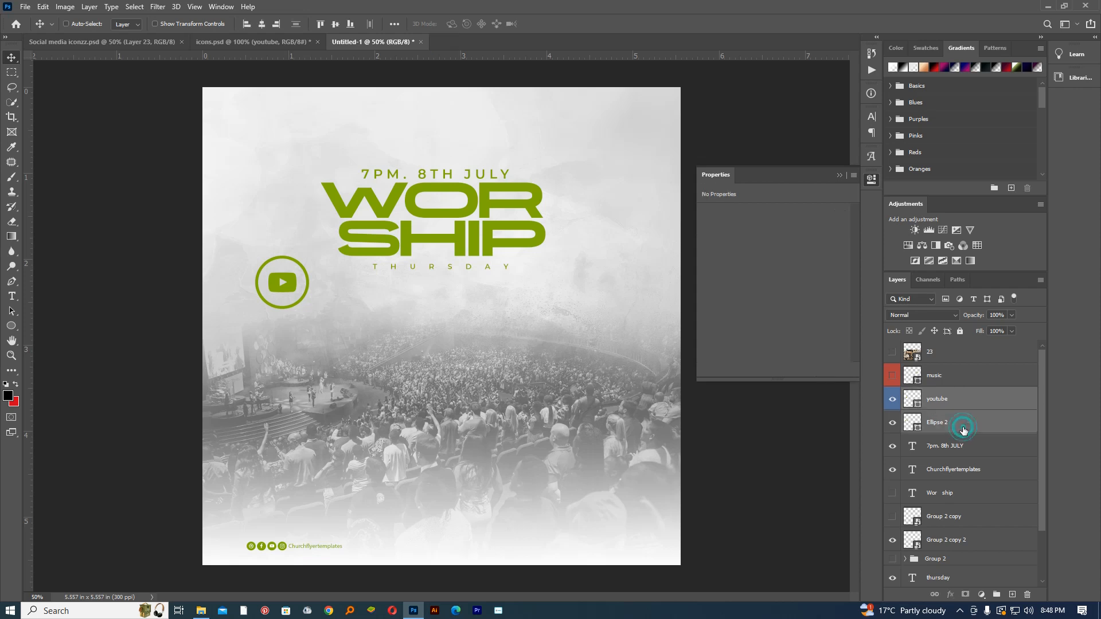
key("ctrl+g")
key("ctrl+e")
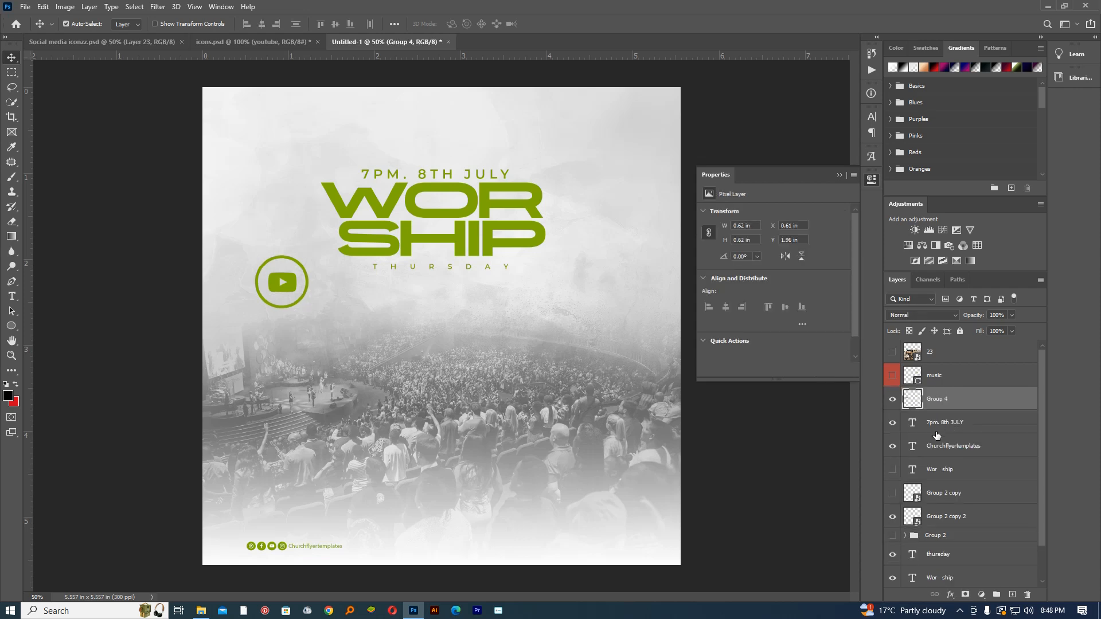
right_click(997, 406)
left_click(918, 279)
Scale the circled YouTube icon down to about 0.25 in
key("ctrl+t")
left_click_drag(303, 259, 256, 246)
left_click(544, 24)
key("ctrl+plus")
left_click_drag(365, 335, 401, 246)
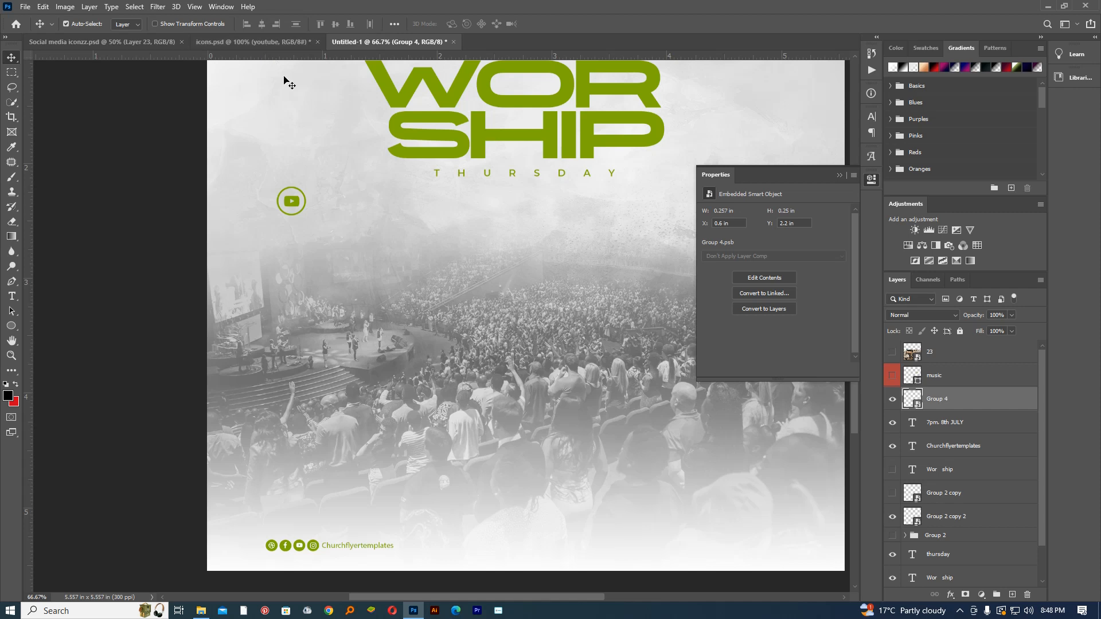
Try repositioning the small circled YouTube icon toward the social icon row, and undo the move and the scaling
left_click(304, 537, "ctrl")
left_click(303, 537, "ctrl")
left_click_drag(329, 375, 327, 453)
left_click_drag(320, 335, 316, 459)
left_click_drag(300, 315, 317, 459)
left_click_drag(352, 303, 303, 294)
left_click_drag(335, 205, 300, 331)
key("ctrl+z")
key("ctrl+z")
Hide the circled YouTube icon layer
left_click_drag(388, 342, 353, 243)
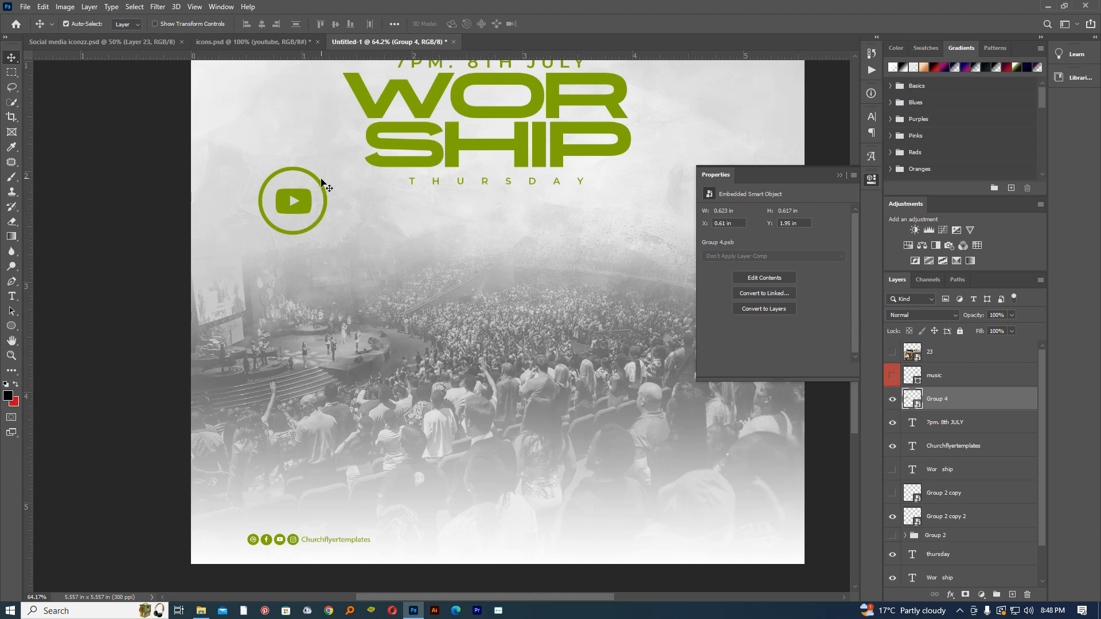
left_click(892, 399)
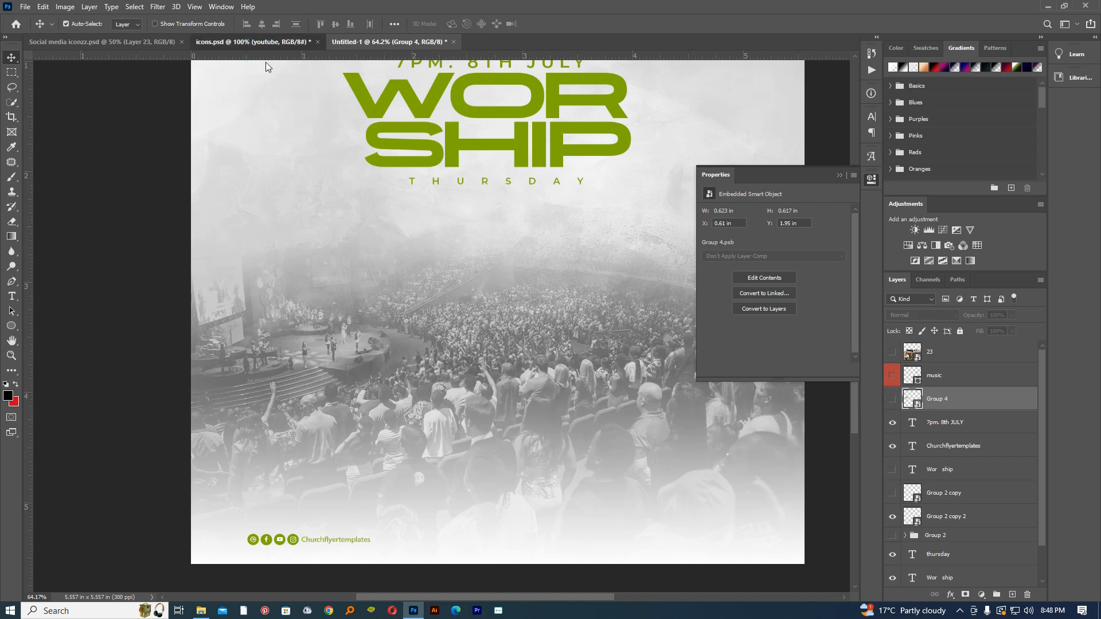
Copy the Messenger, Facebook, Dribbble and YouTube icons from icons.psd into the flyer and enlarge them to about 365%
left_click(267, 42)
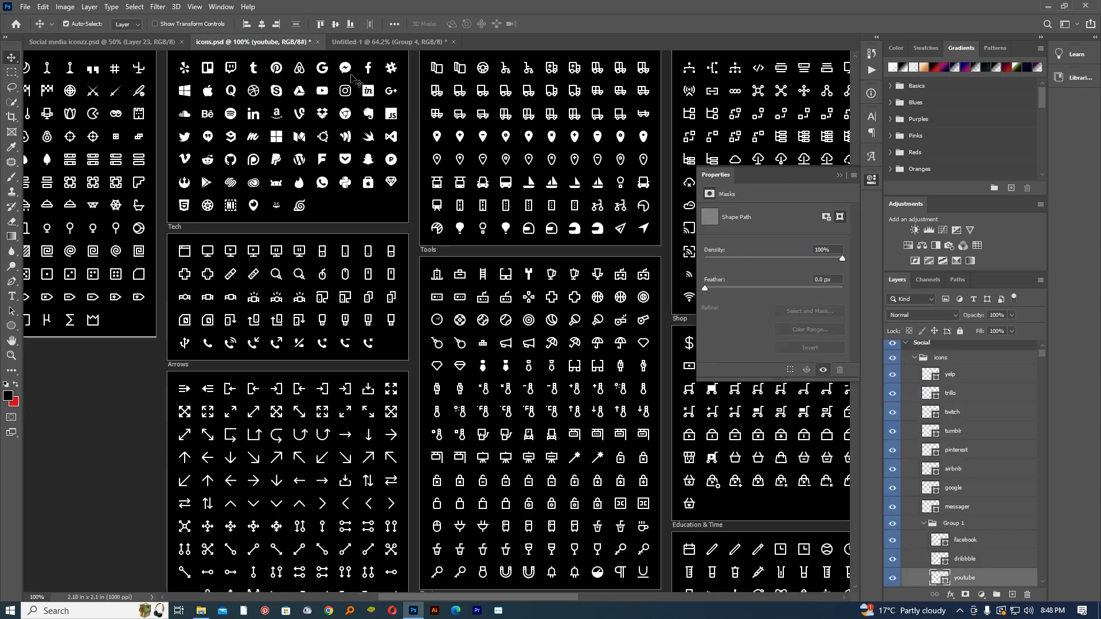
left_click(349, 72)
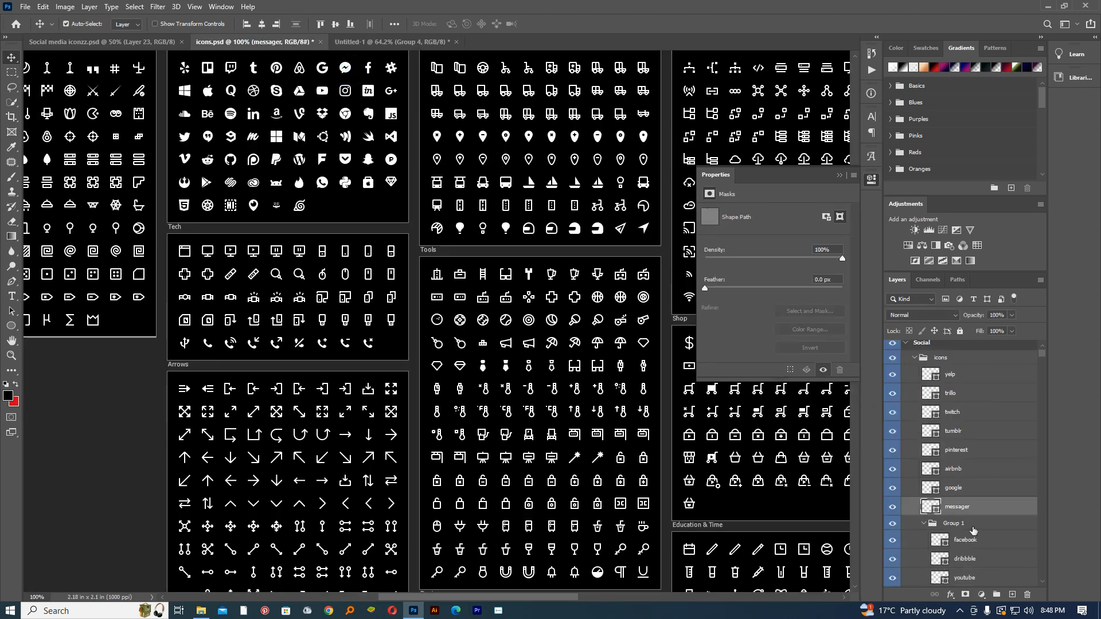
left_click(977, 542, "ctrl")
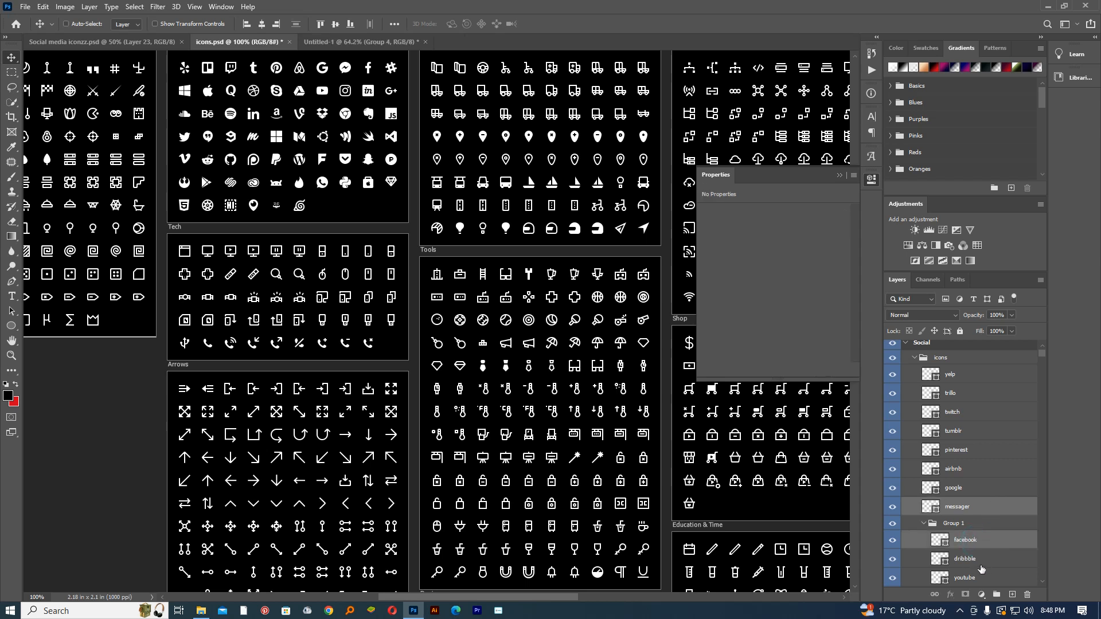
left_click(982, 567, "ctrl")
left_click(978, 577, "ctrl")
left_click_drag(978, 508, 585, 228)
key("ctrl+t")
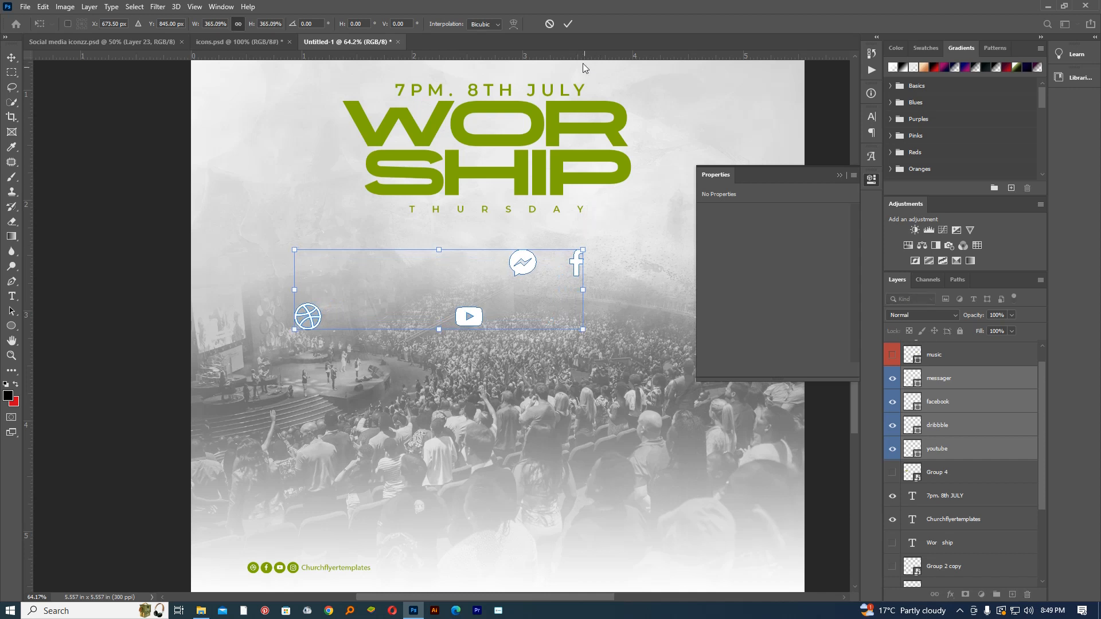
left_click(571, 24)
Arrange the YouTube, Messenger and Facebook icons in a close horizontal row beside the Dribbble icon
left_click(490, 339)
left_click_drag(485, 327, 352, 324)
left_click_drag(513, 274, 379, 324)
left_click_drag(575, 262, 408, 315)
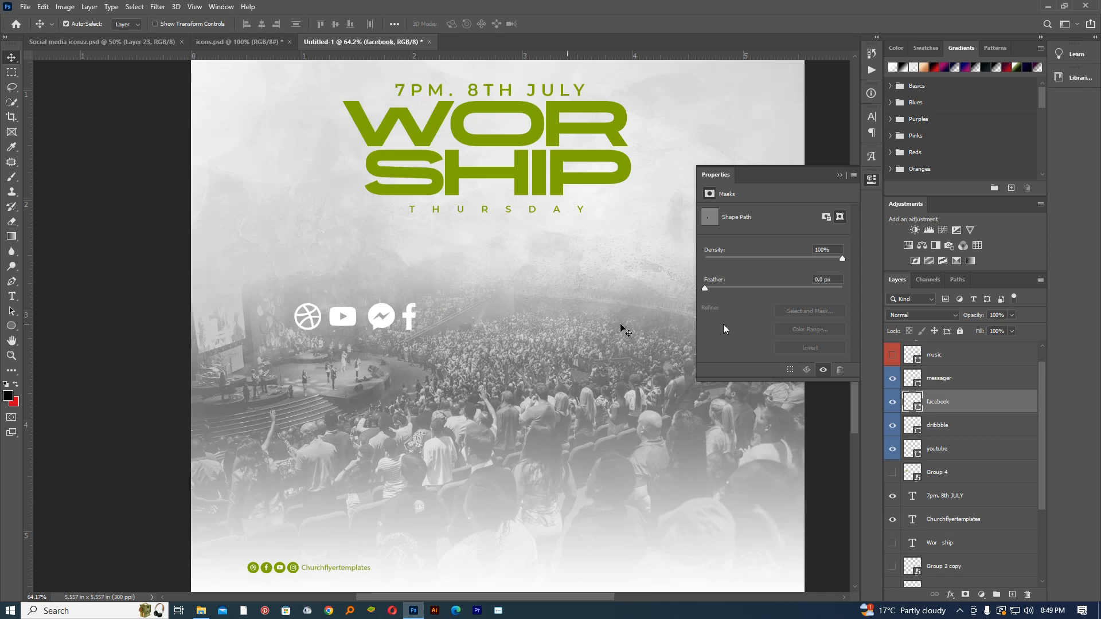
Group the YouTube, Dribbble, Facebook and Messenger icon layers
left_click(954, 453)
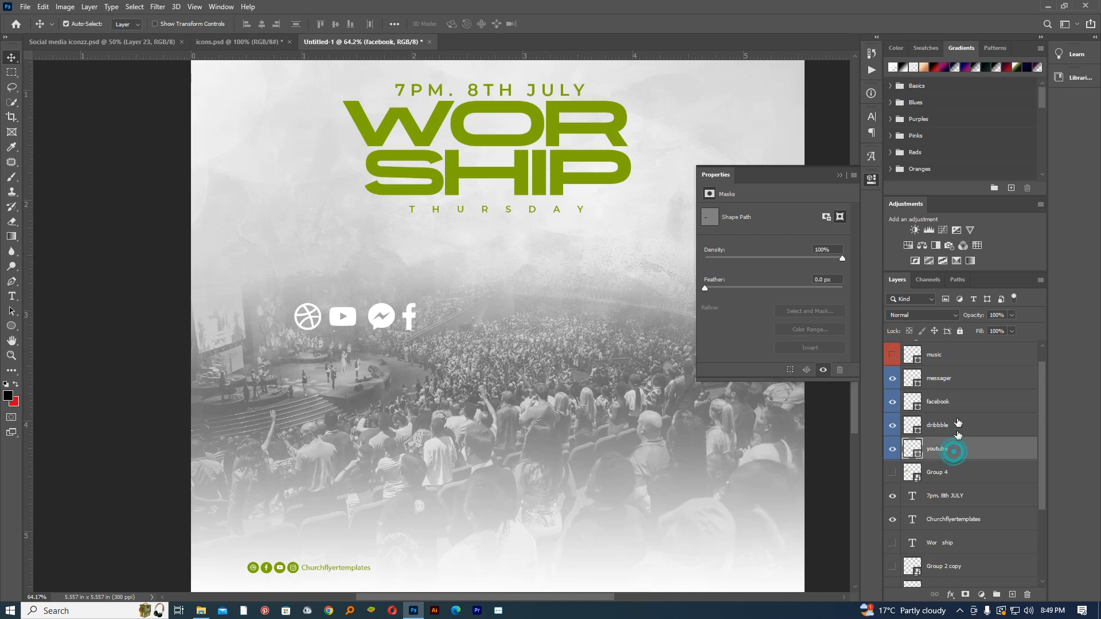
left_click(963, 379, "shift")
key("ctrl+g")
Apply a green Color Overlay to the icon group and move it beside the THURSDAY line, near the flyer's left edge
key("h")
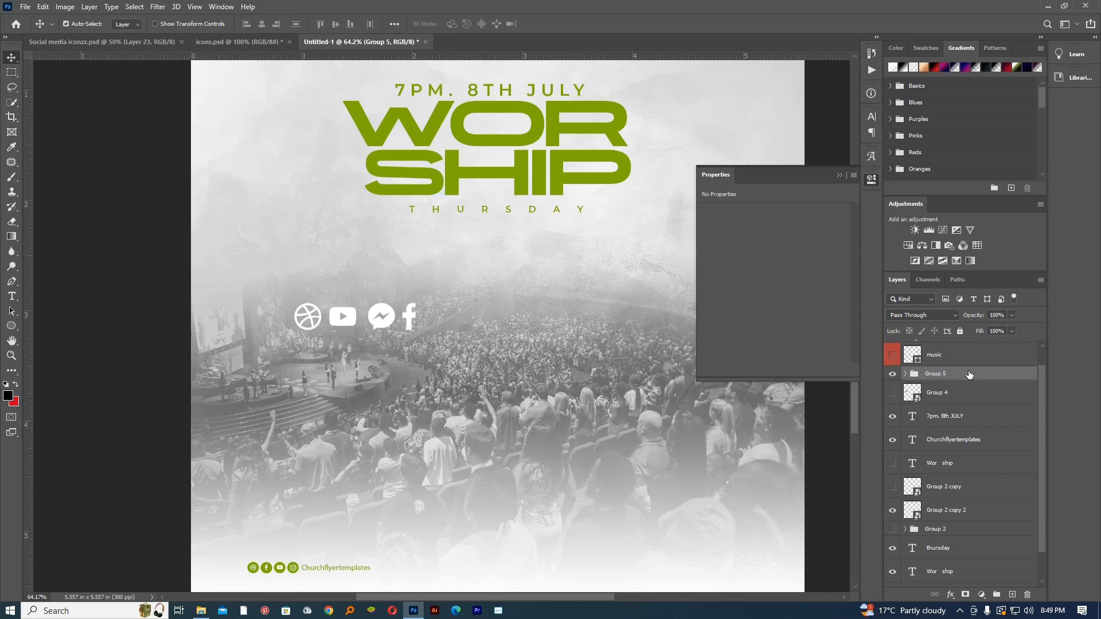
double_click(969, 372)
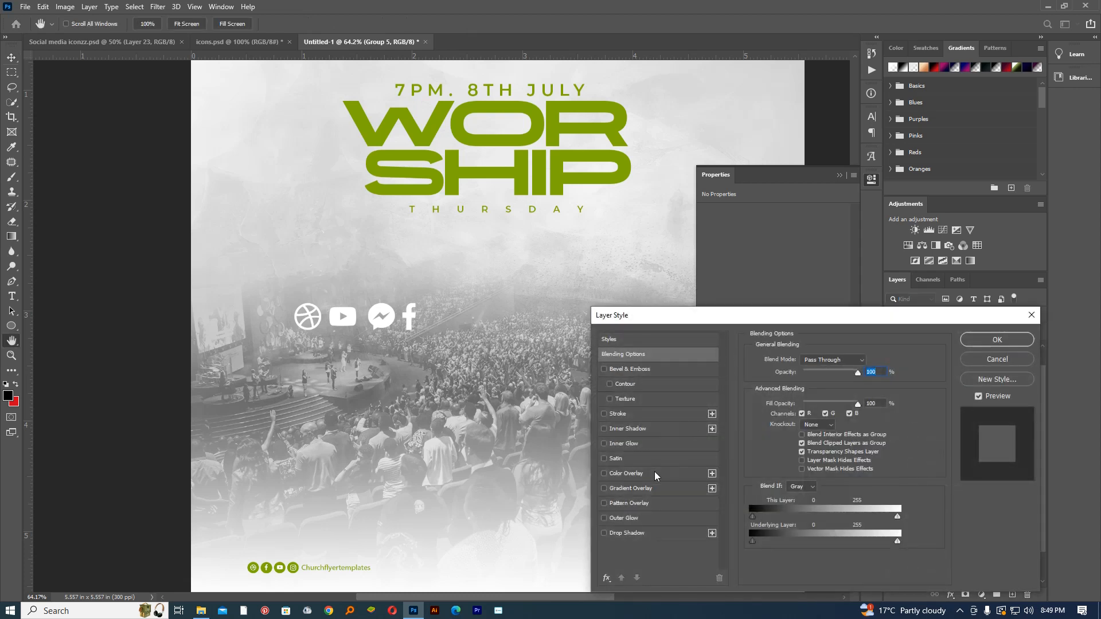
left_click(654, 473)
left_click(996, 343)
key("v")
left_click_drag(457, 347, 387, 241)
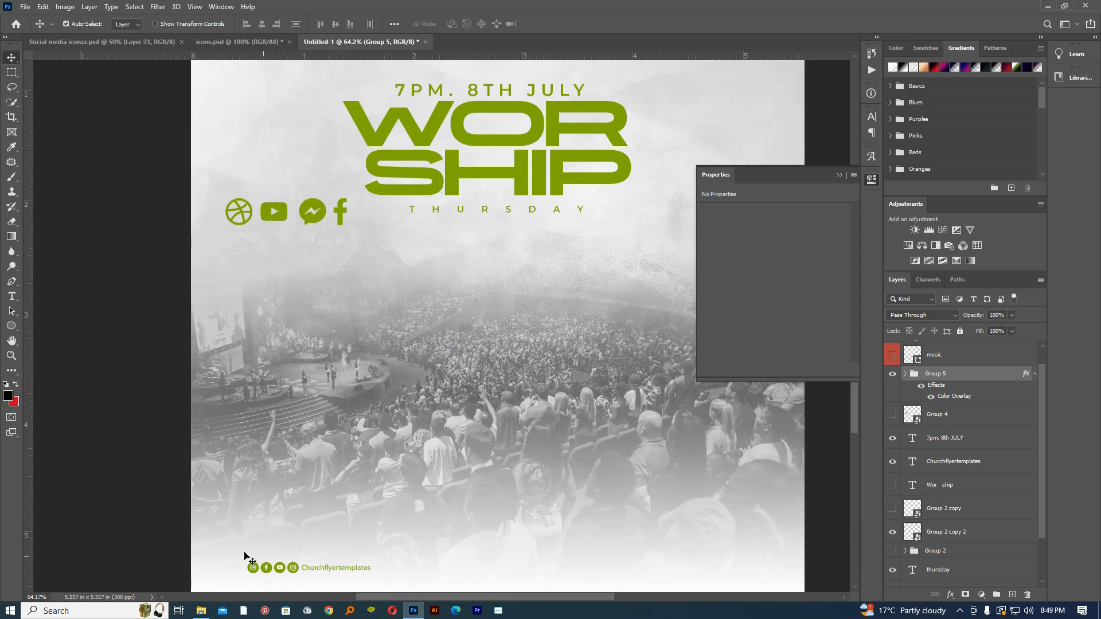
Show the circled YouTube icon briefly, move it down over the crowd, and hide it again
left_click(895, 421)
left_click_drag(308, 251, 410, 357)
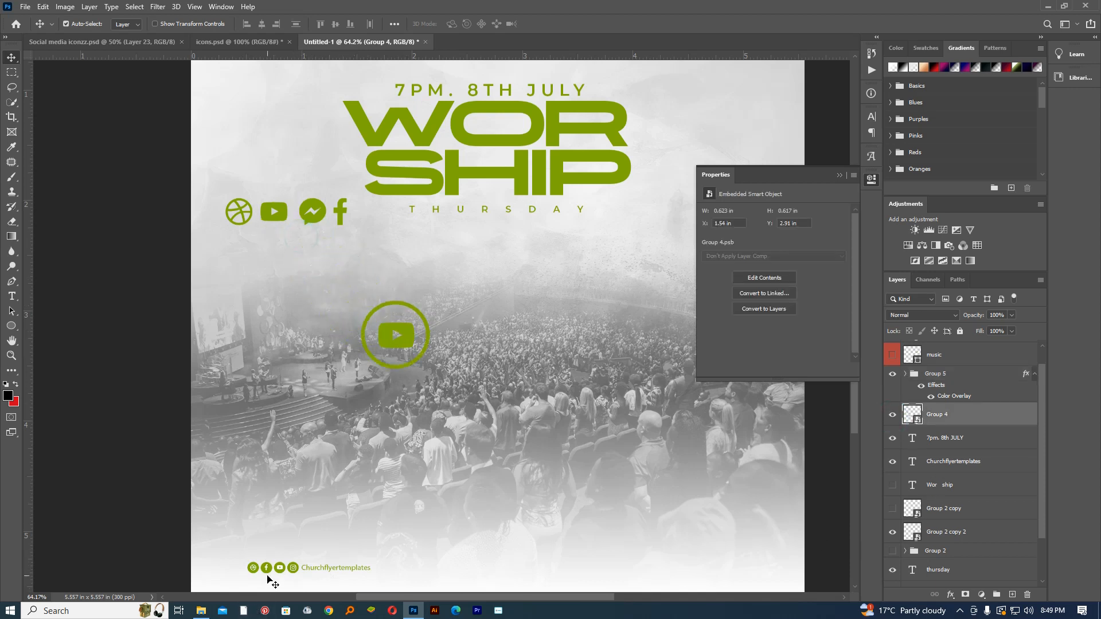
left_click(893, 414)
Stack the YouTube, Messenger and Facebook icons in a vertical column beneath the Dribbble icon
left_click_drag(280, 213, 248, 247)
left_click_drag(310, 222, 236, 282)
left_click_drag(343, 222, 238, 309)
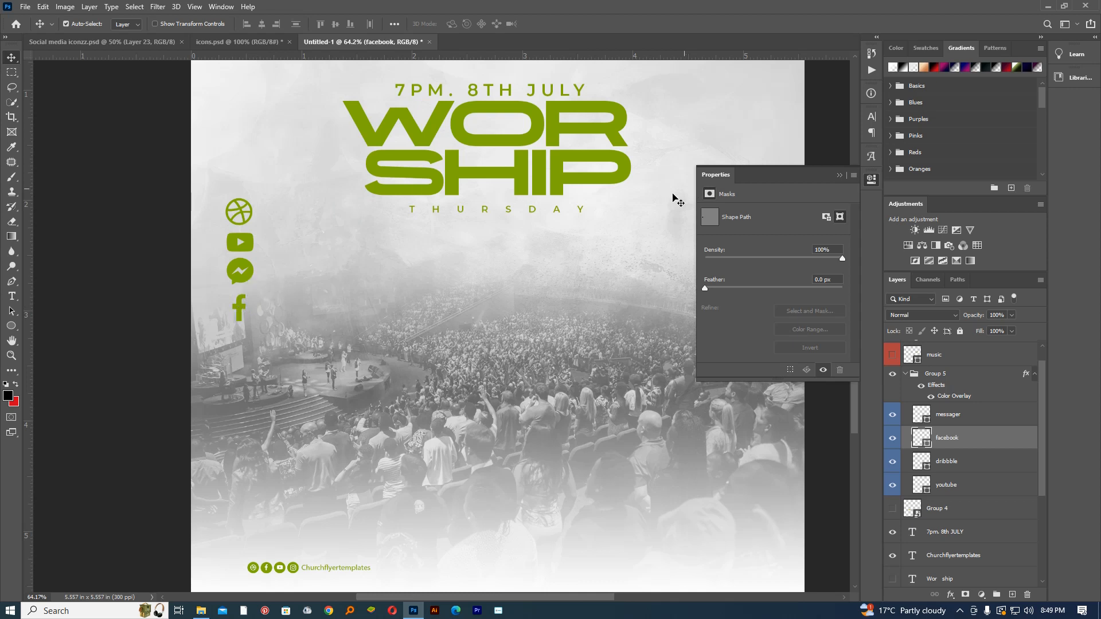
Examine the flyer's overall composition, including the headline, the vertical icon column and the social handle row
left_click_drag(450, 237, 423, 239)
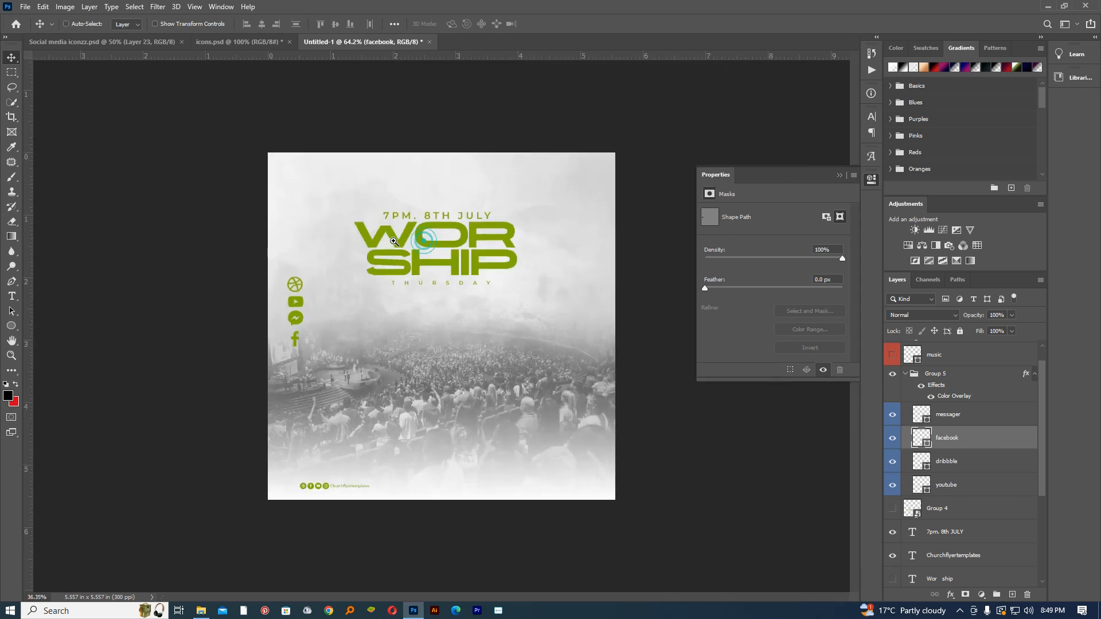
left_click_drag(326, 310, 321, 307)
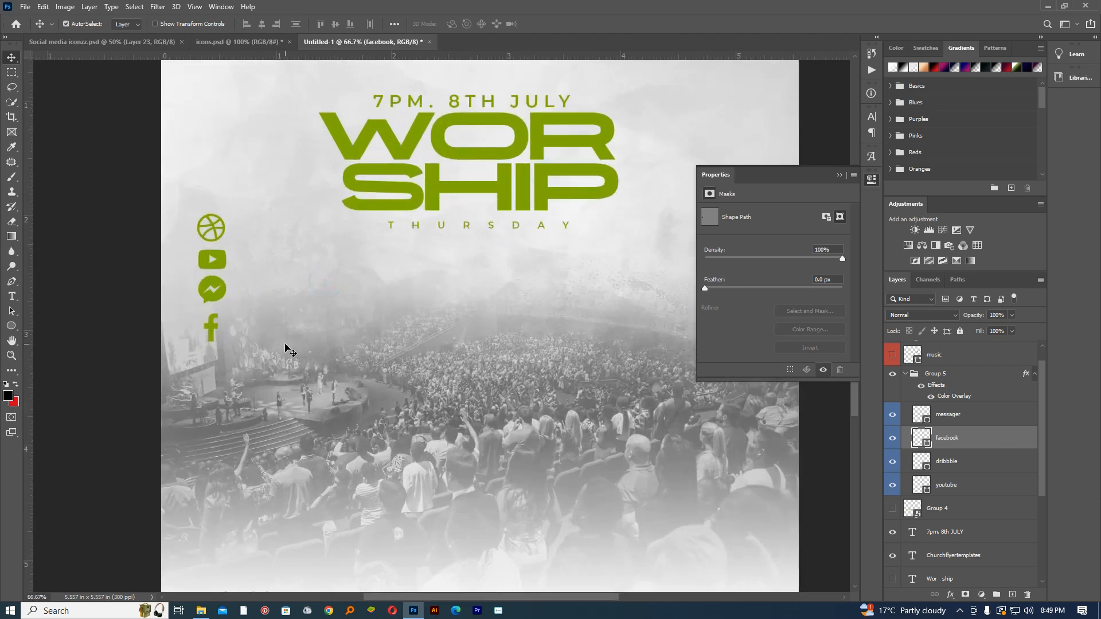
scroll(289, 354, "down", 2)
scroll(332, 418, "down", 4)
scroll(338, 433, "up", 4)
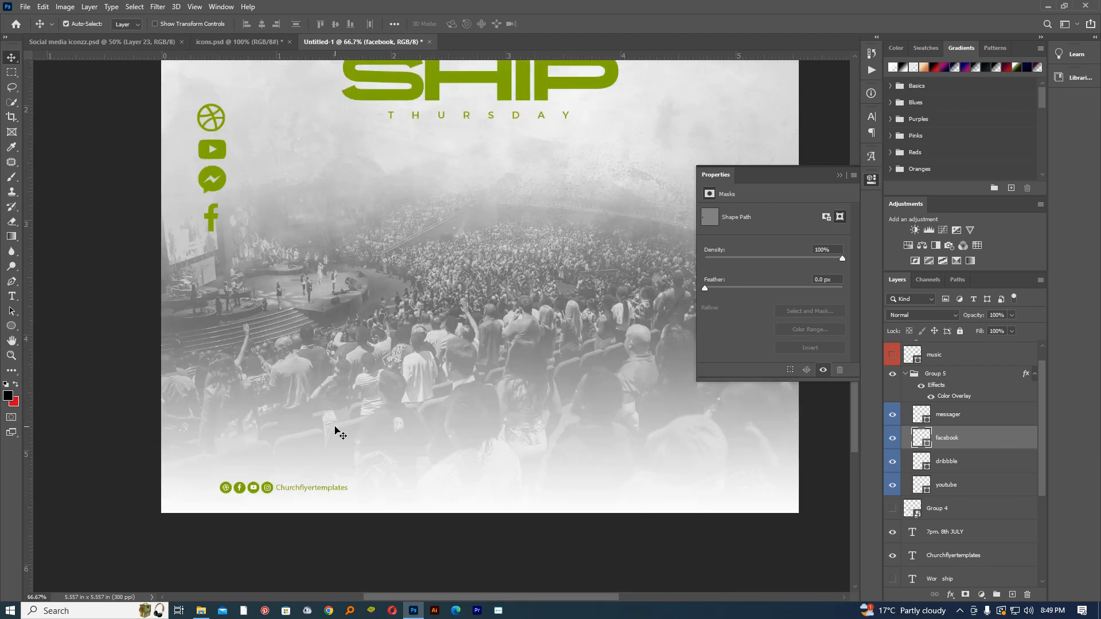
scroll(339, 434, "up", 1)
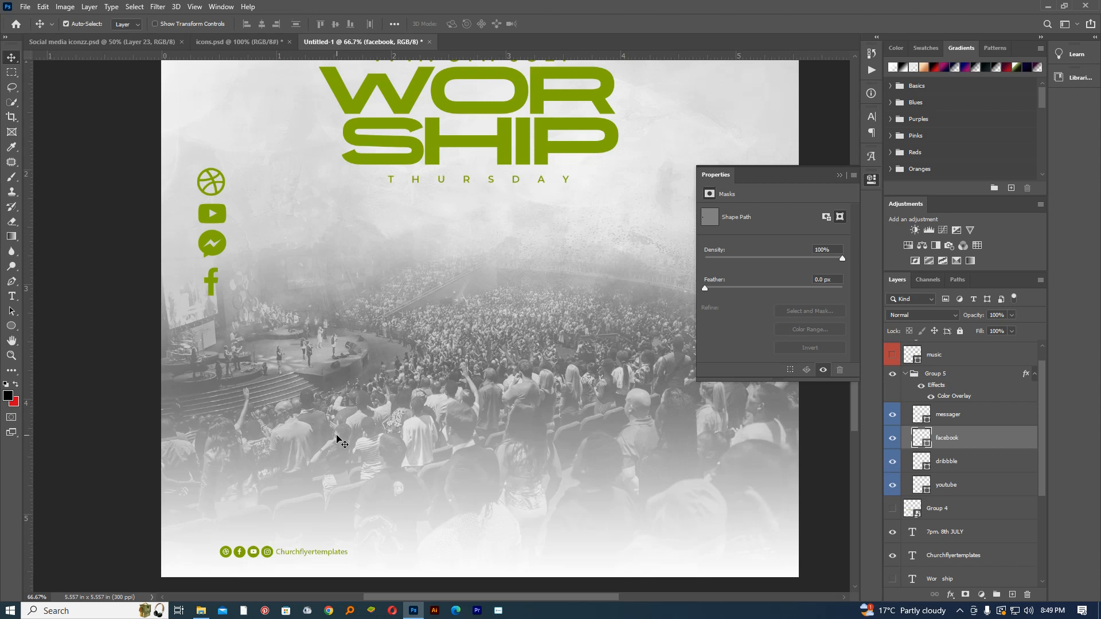
scroll(339, 441, "up", 4)
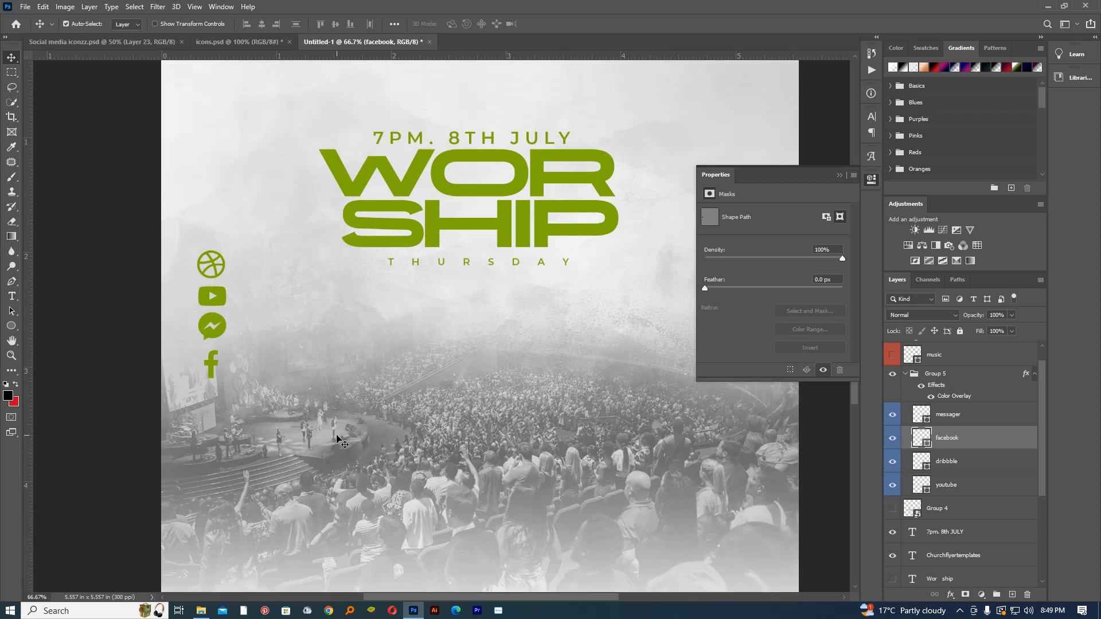
scroll(356, 524, "down", 2)
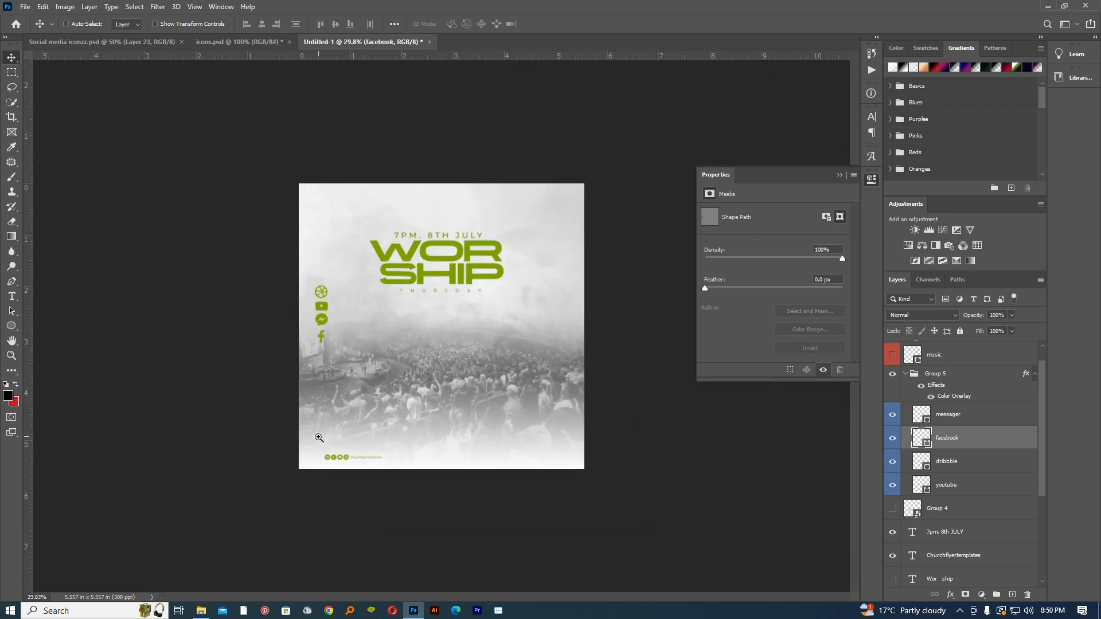